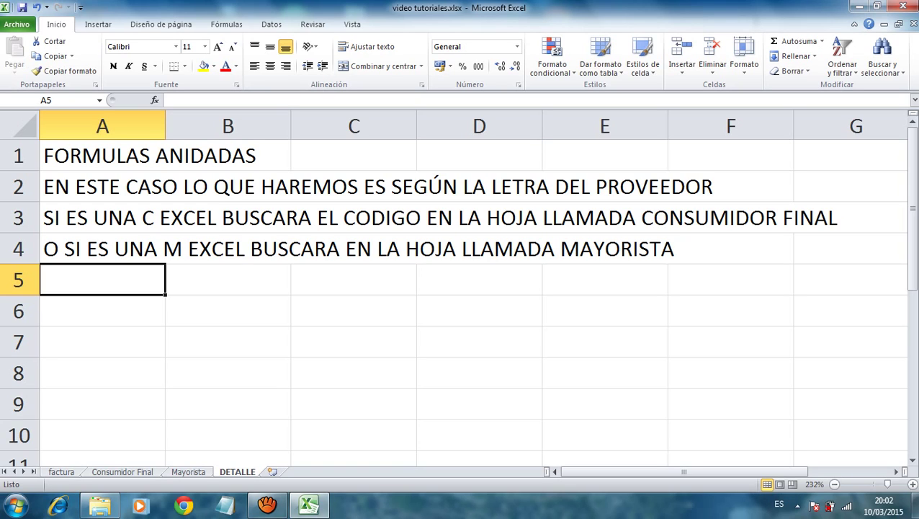
Switch to the factura invoice sheet, which lists 2 CERVEZA at 23,00 €.
click(61, 471)
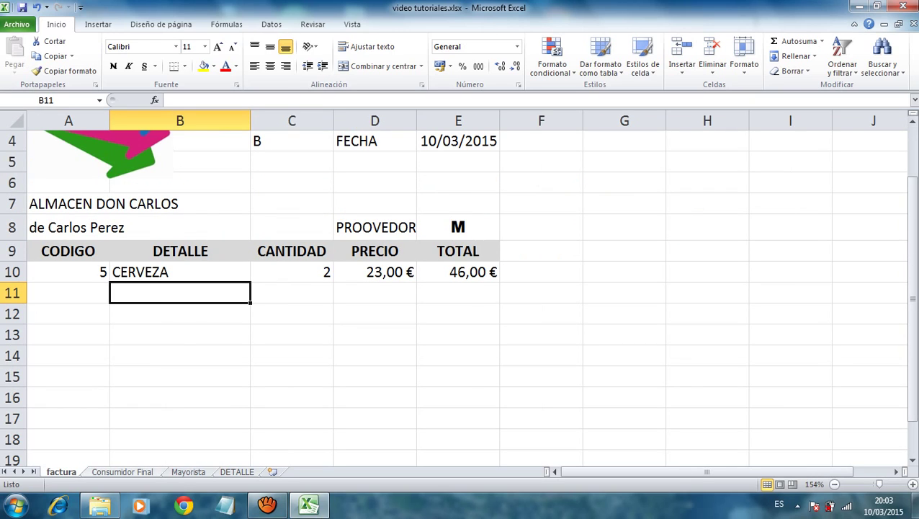
key(ctrl+Page_Down)
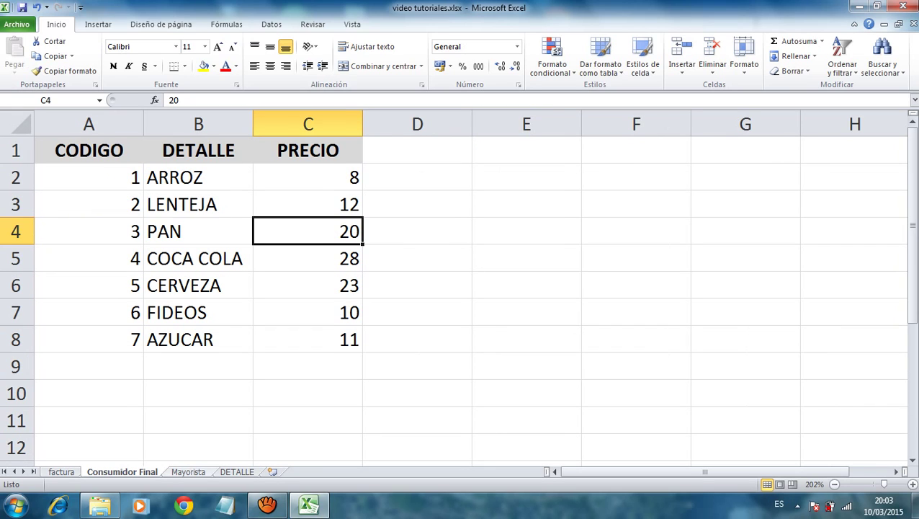
key(ctrl+Page_Down)
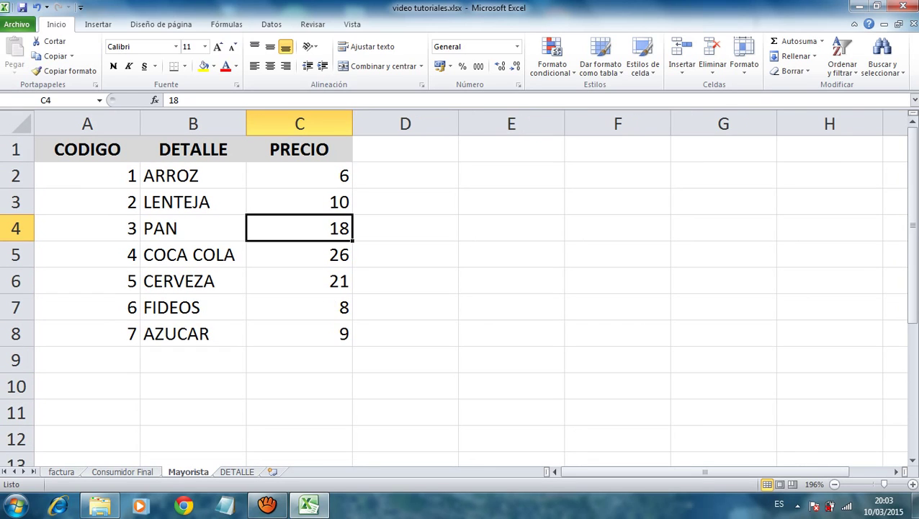
key(ctrl+Page_Up)
key(ctrl+Page_Up)
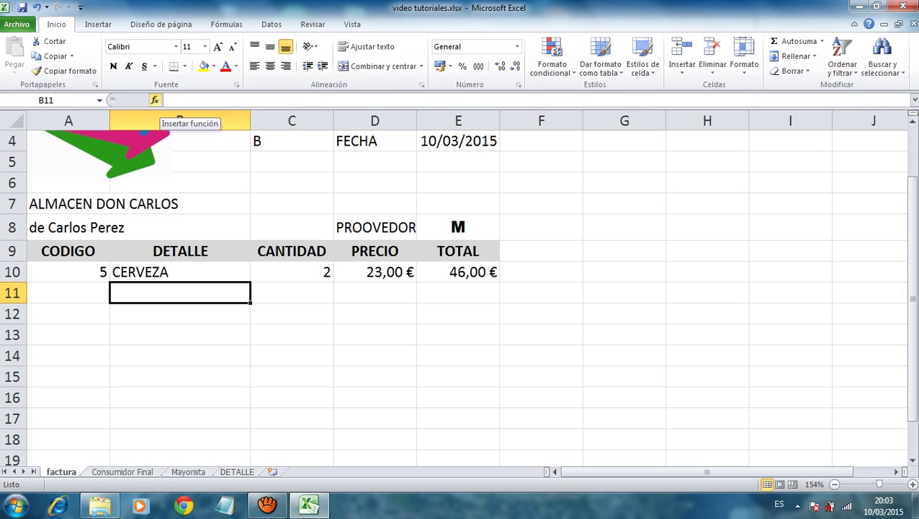
Insert the SI function into cell B11 through Insert Function.
click(154, 100)
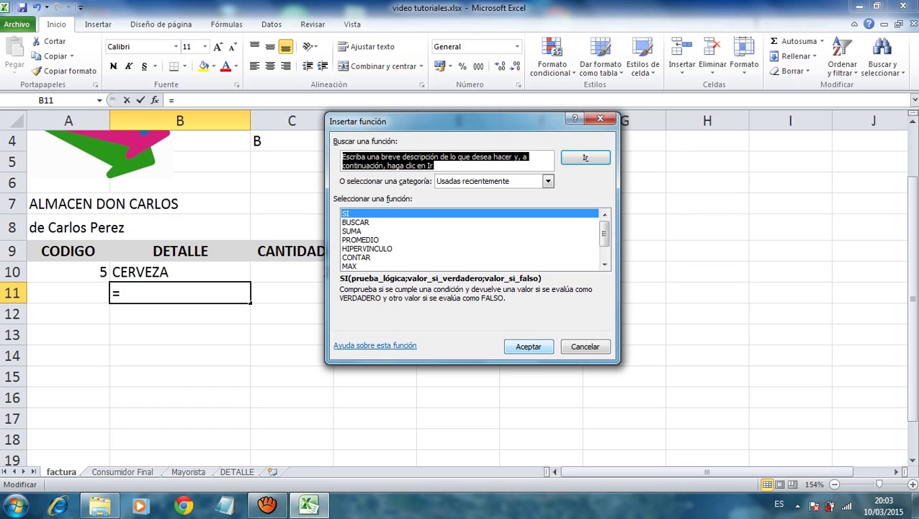
key(Return)
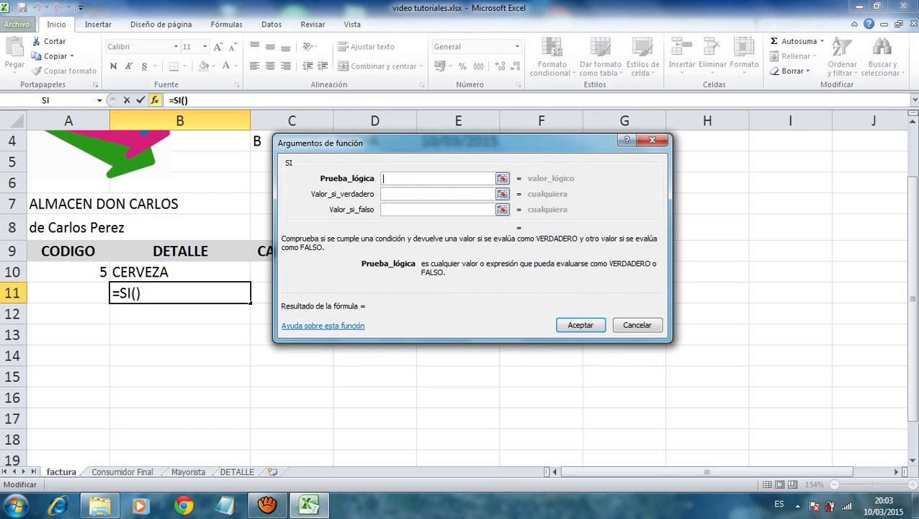
Set B11's SI to test E8="c", returning VAYA A CONS FINAL, otherwise VAYA A MAYORISTA.
click(502, 178)
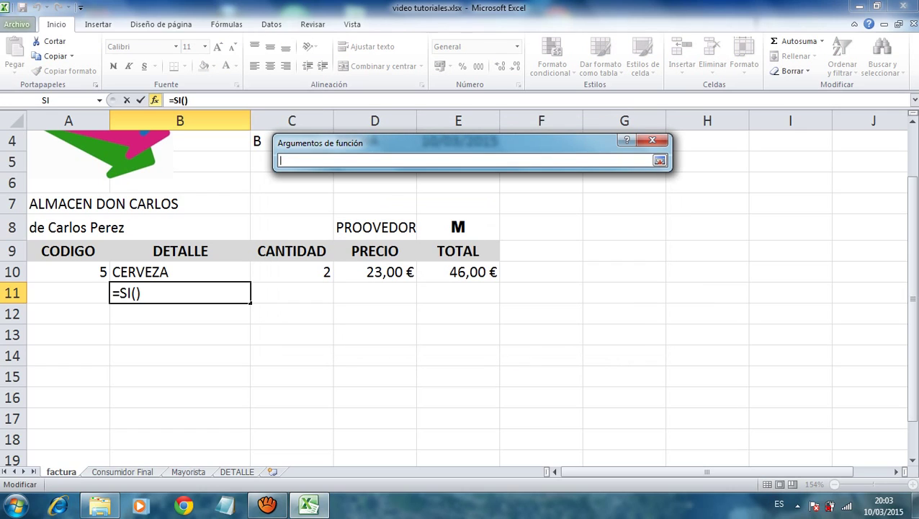
click(458, 227)
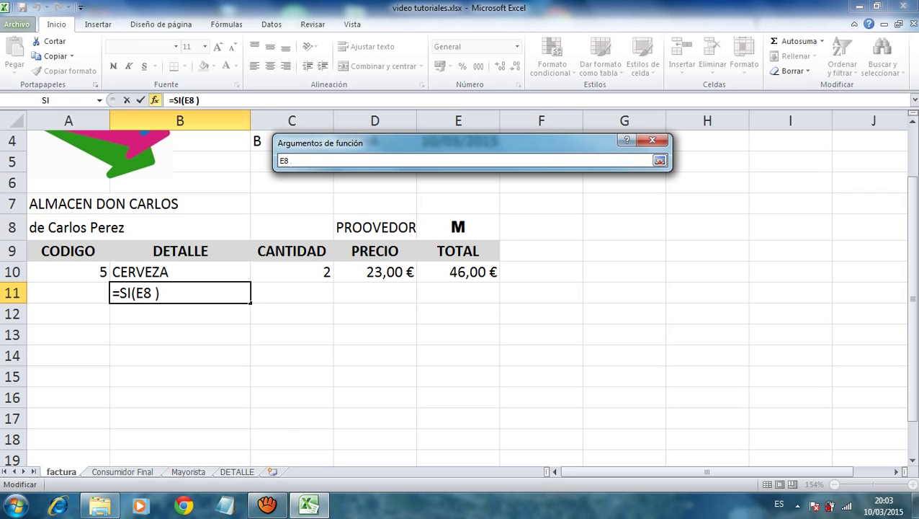
text(= "c)
text( "")
text(c)
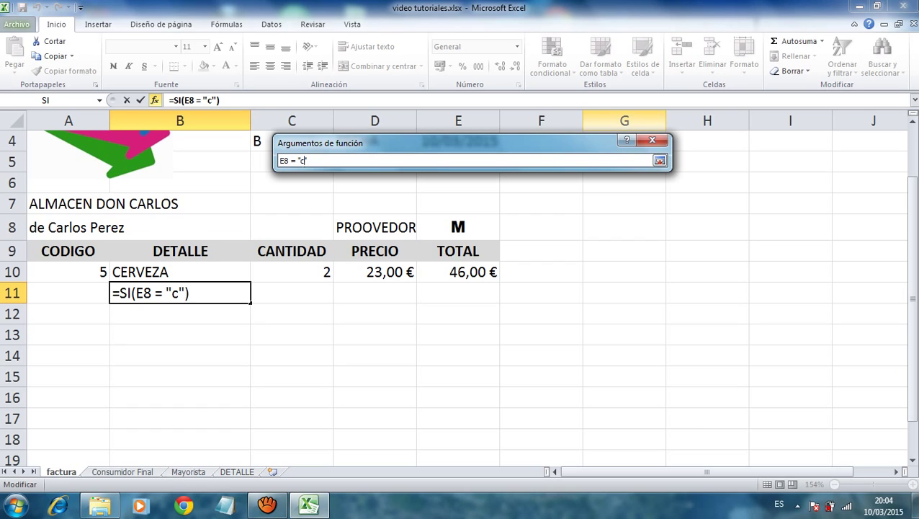
key(Return)
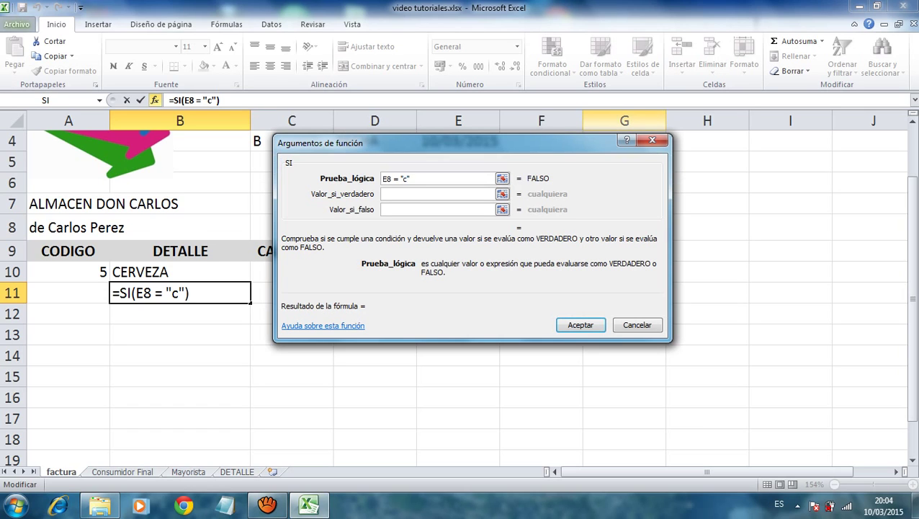
click(432, 194)
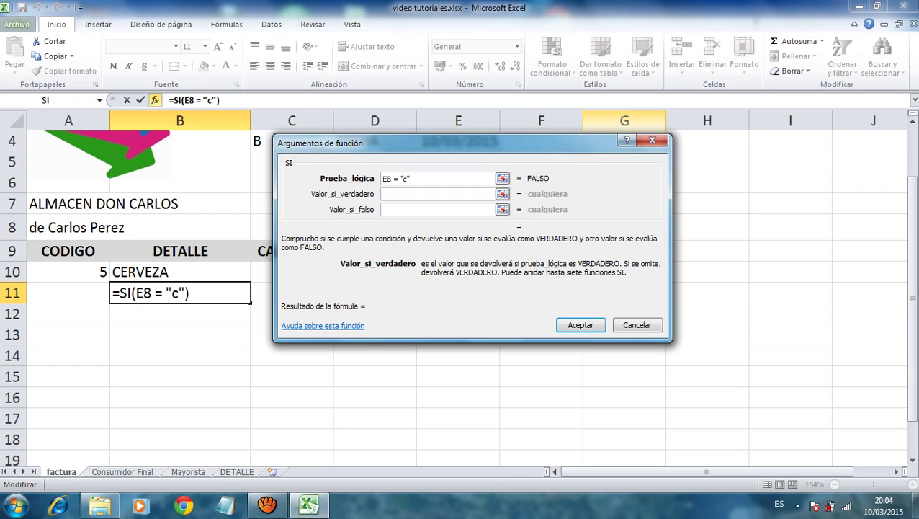
text(VAYA A )
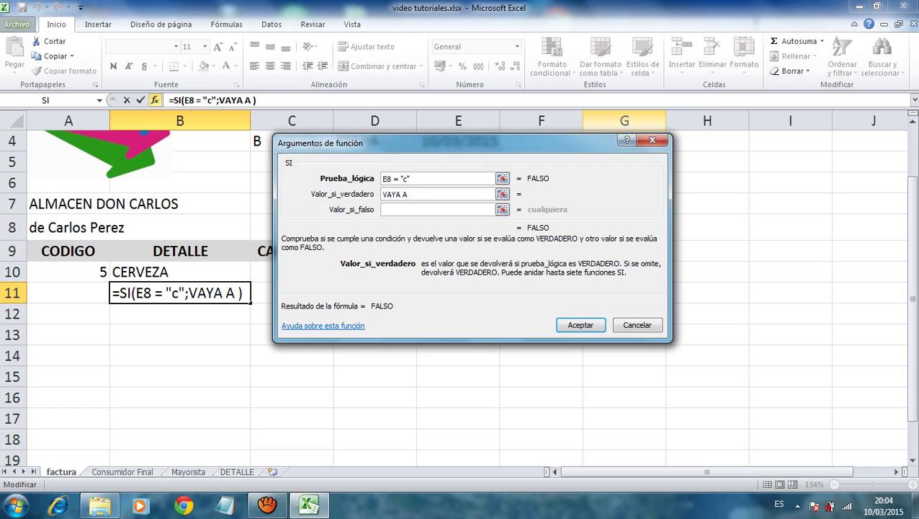
text(CONS )
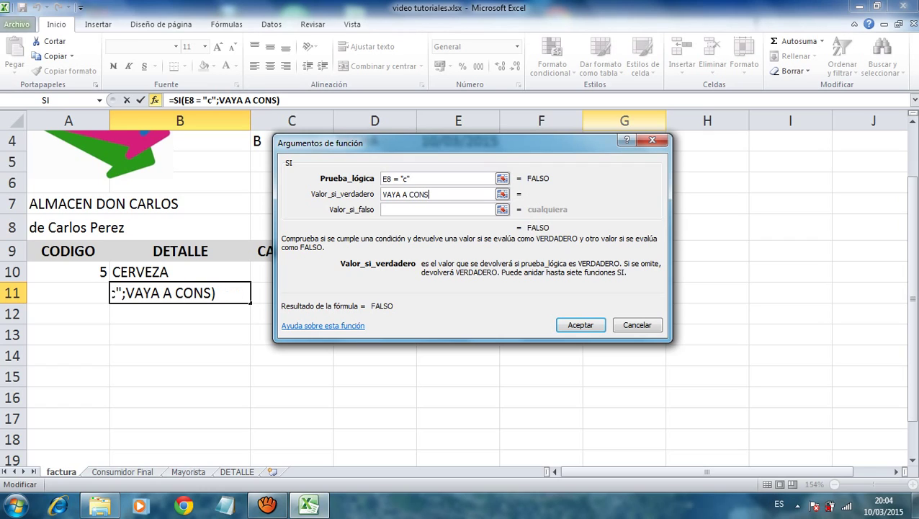
text(FINAL)
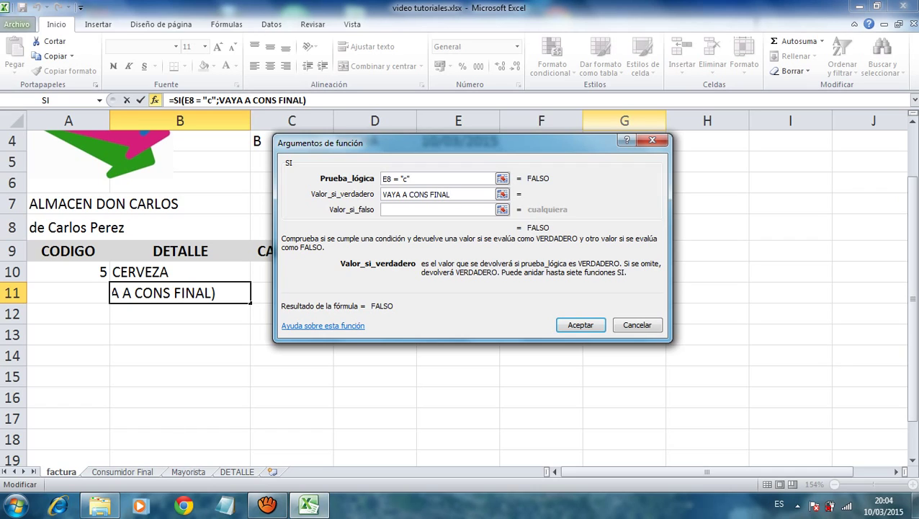
click(437, 209)
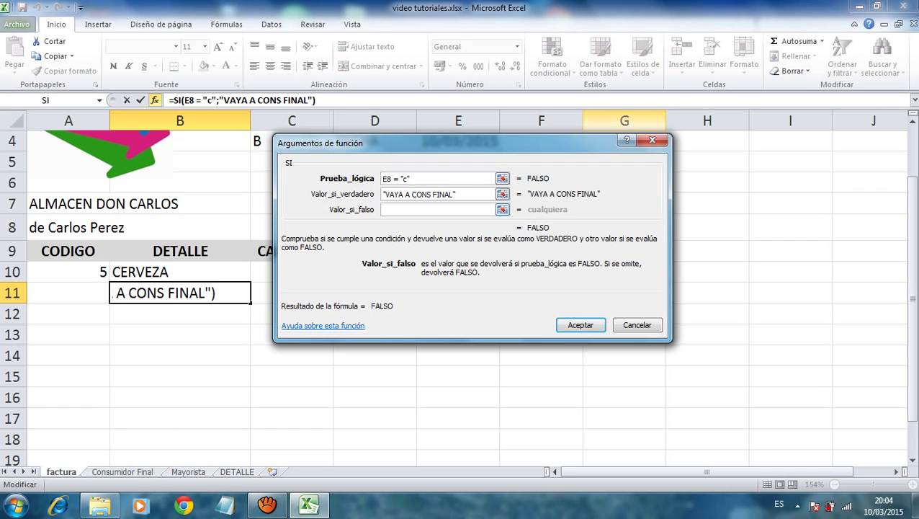
text(VAYA)
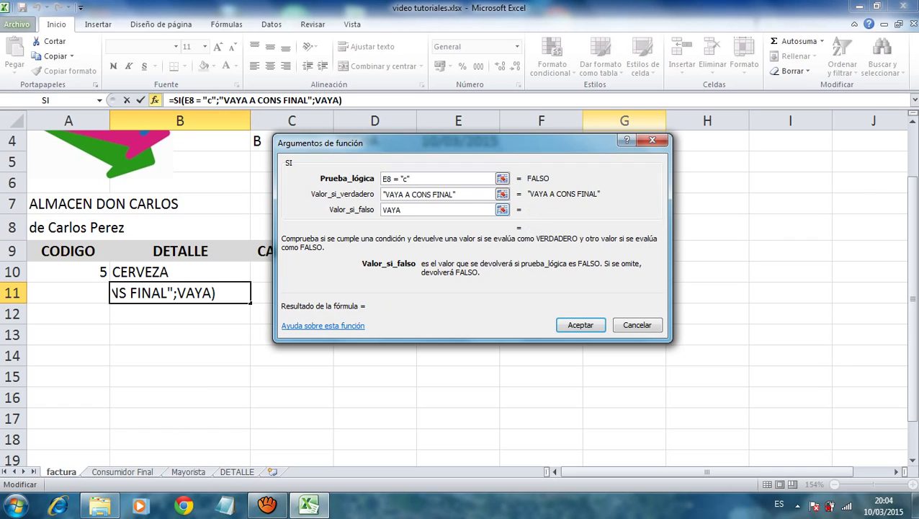
text( A MAY)
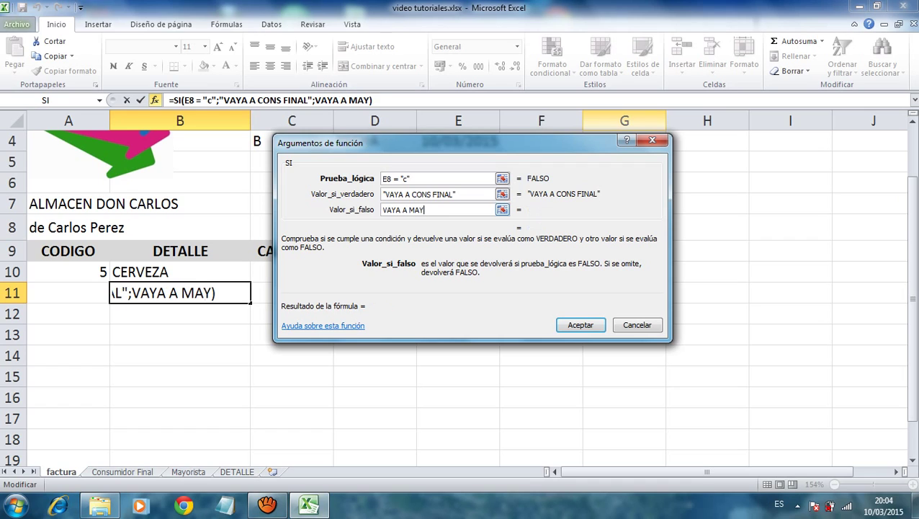
text(ORISTA)
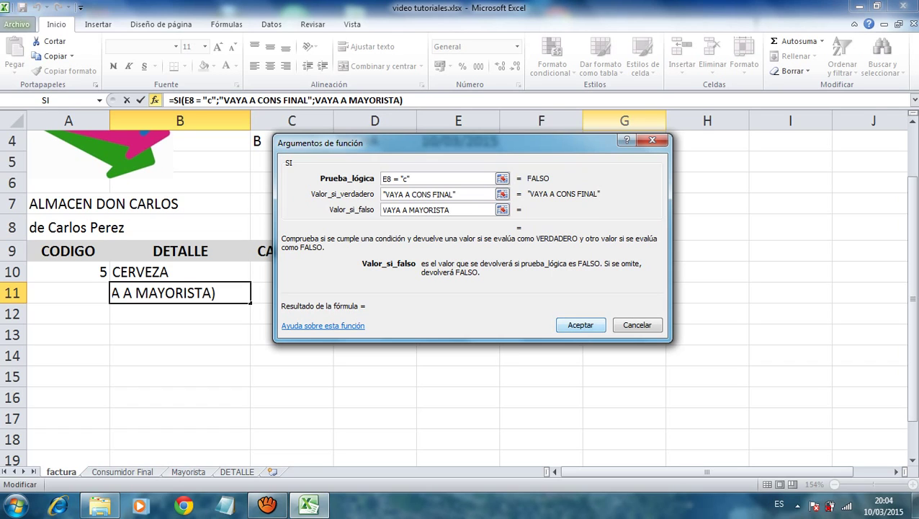
key(Tab)
key(Return)
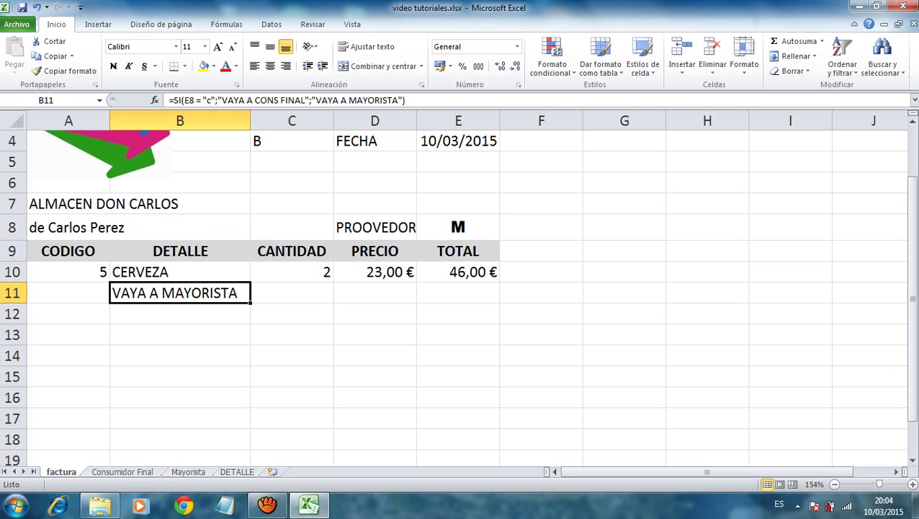
Clear the provider letter from cell E8.
click(459, 227)
key(Delete)
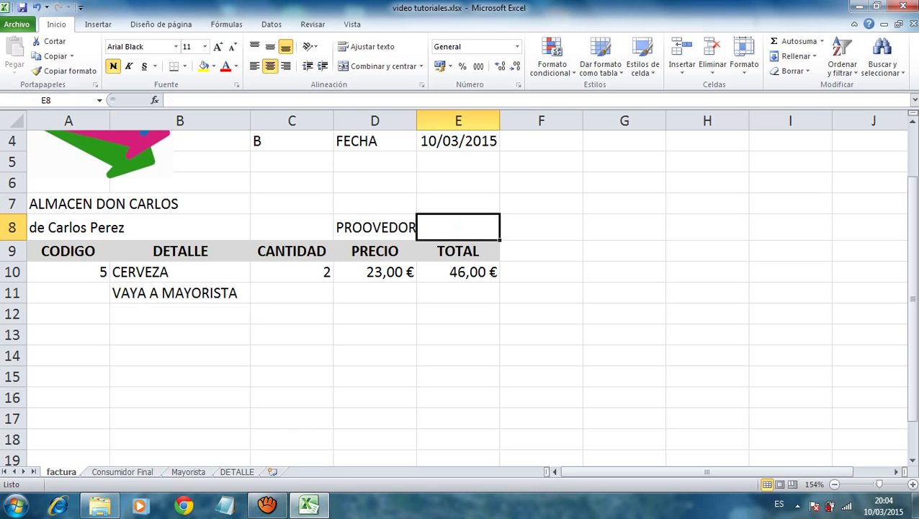
click(180, 355)
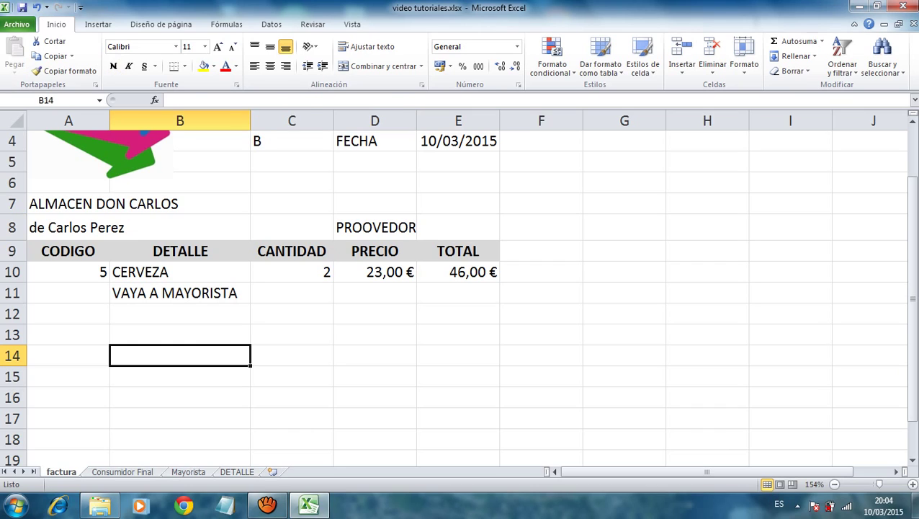
Compare the BUSCAR formula in B10 with the SI formula in B11, then select row 11.
click(180, 293)
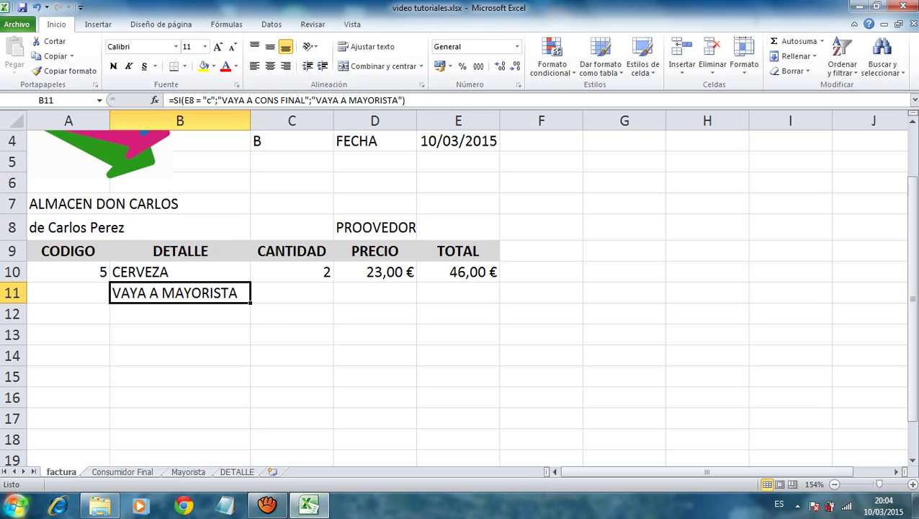
click(180, 313)
click(180, 293)
click(180, 272)
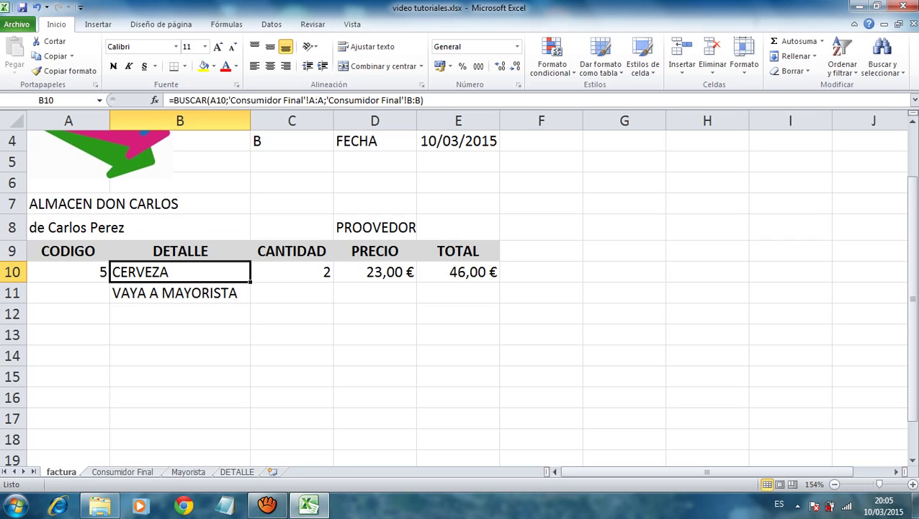
click(181, 293)
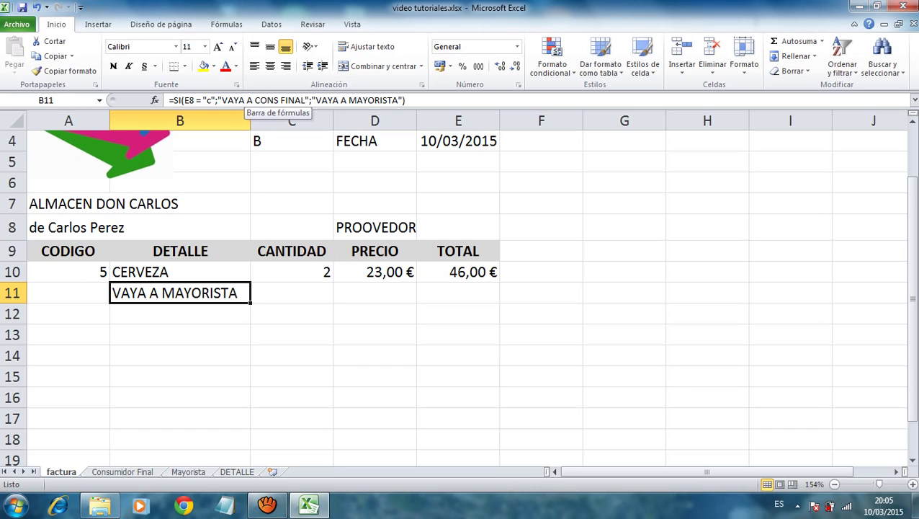
click(180, 272)
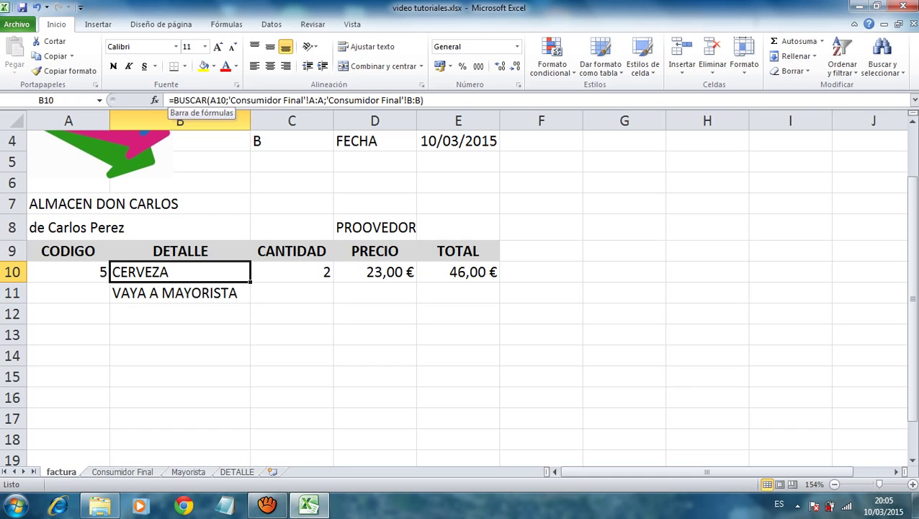
click(181, 292)
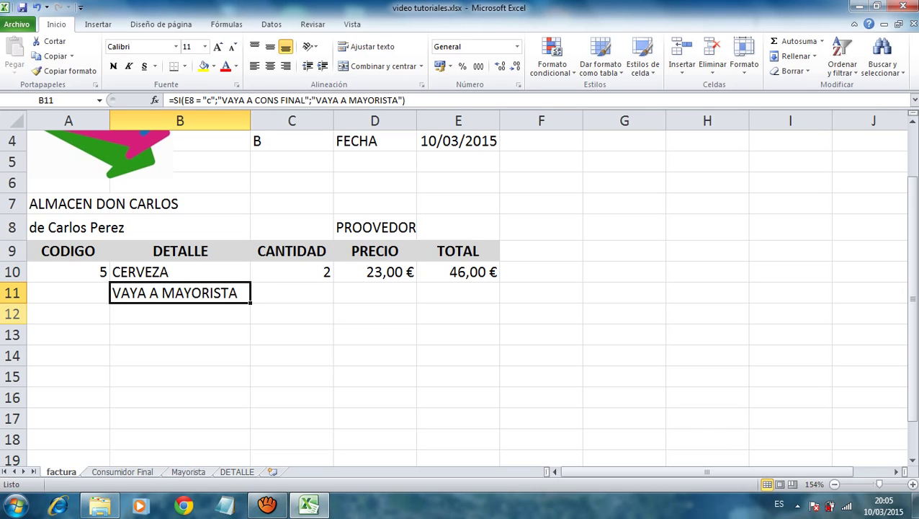
click(12, 292)
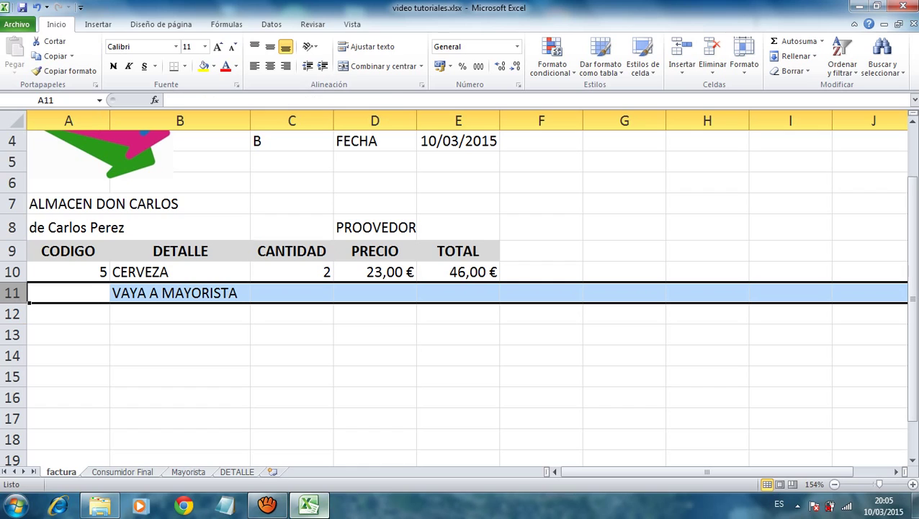
Copy the BUSCAR lookup text from B10's formula.
mouse_move(309, 505)
click(180, 292)
key(Up)
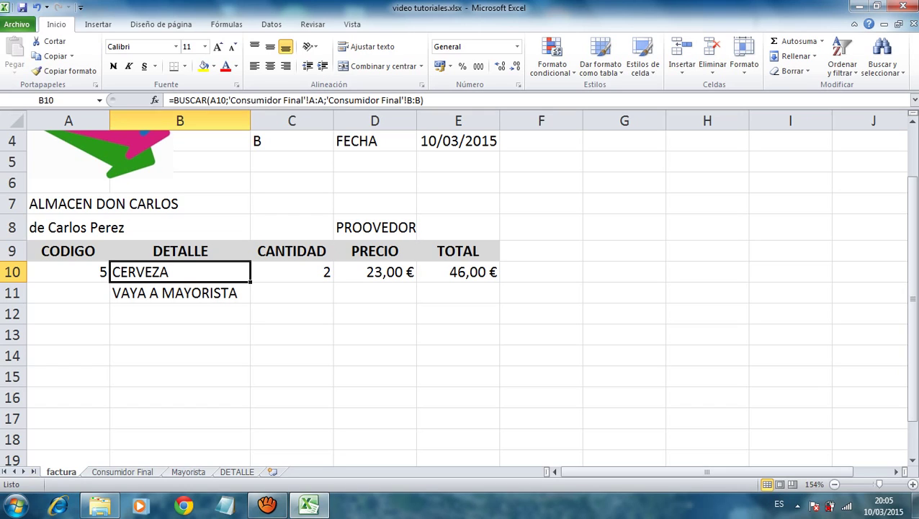
click(173, 101)
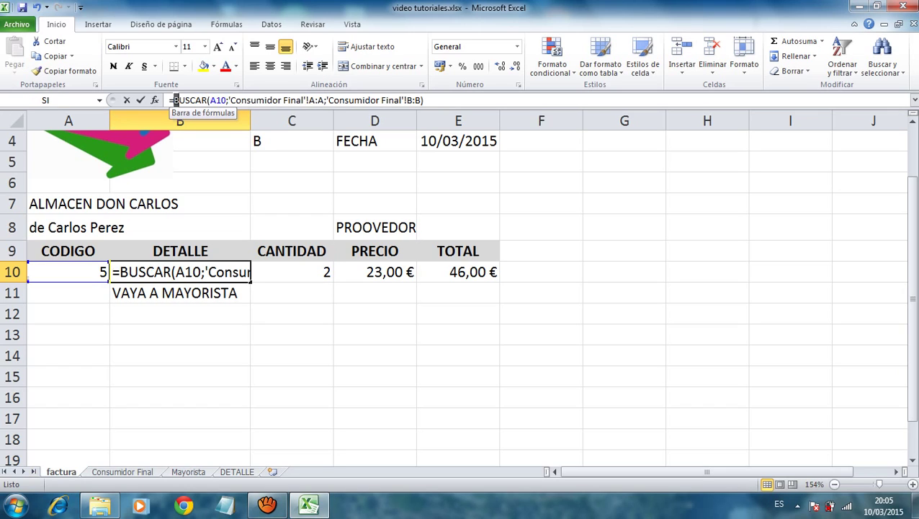
drag(173, 101, 423, 101)
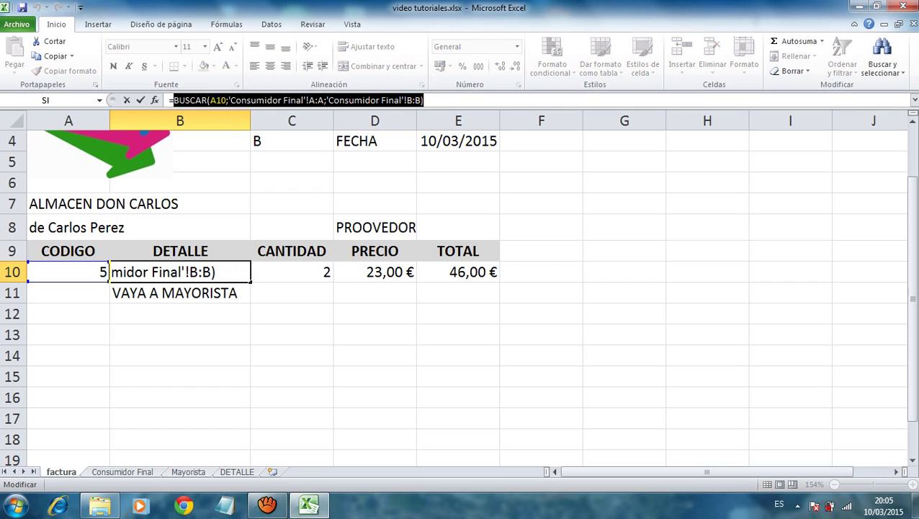
key(ctrl+c)
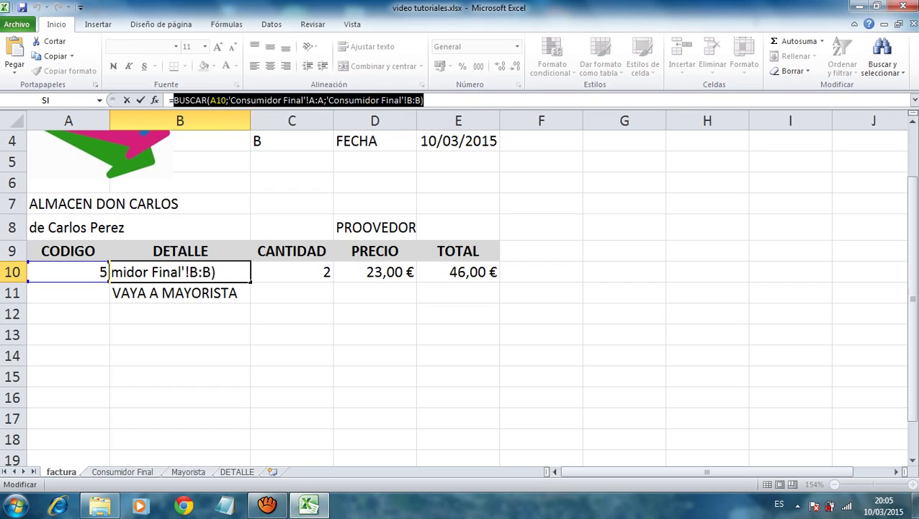
click(180, 292)
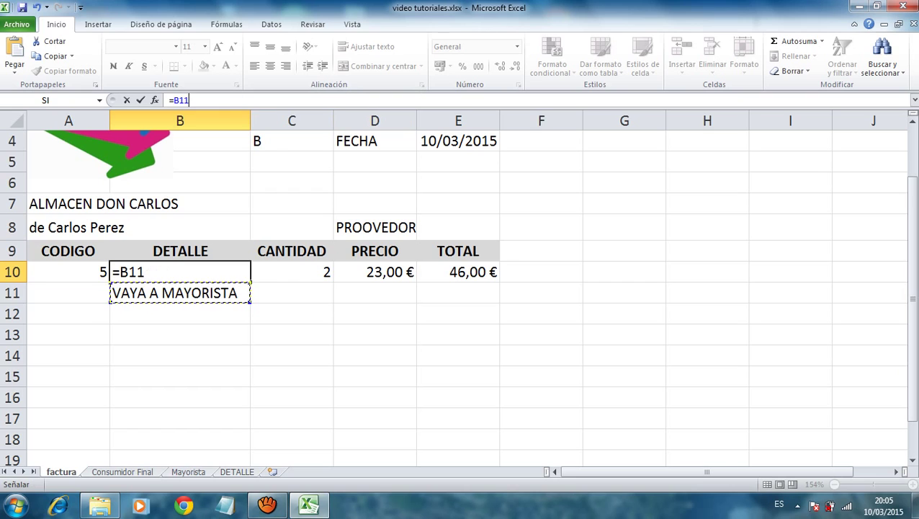
key(Escape)
Replace B11's VAYA A CONS FINAL branch with BUSCAR(A11;'Consumidor Final'!A:A;'Consumidor Final'!B:B).
click(180, 293)
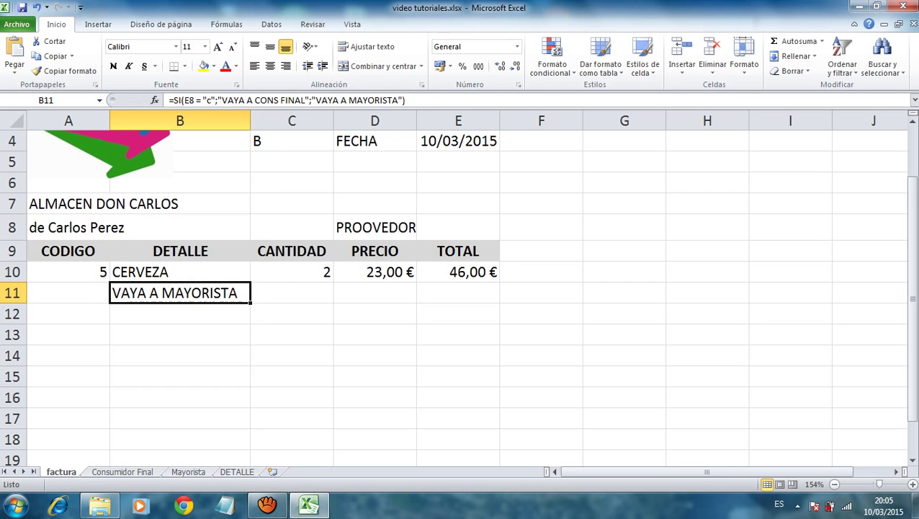
key(F2)
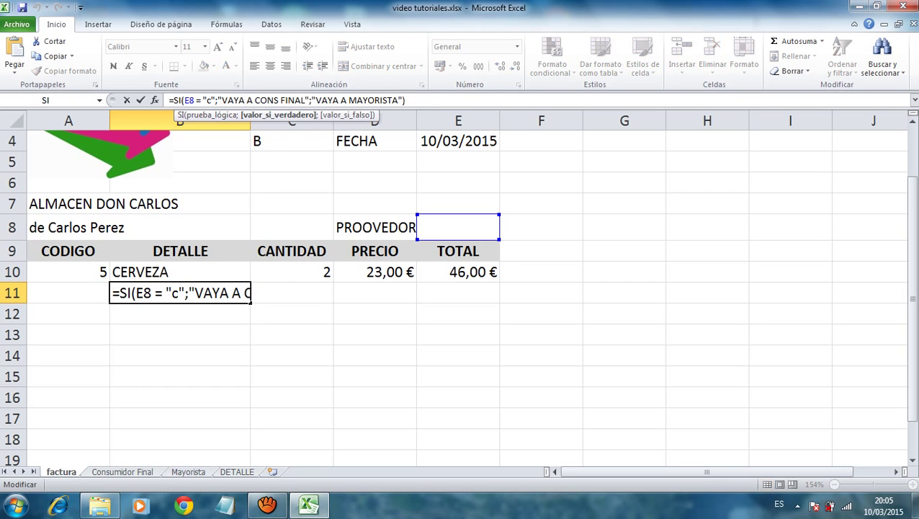
mouse_move(217, 100)
mouse_down()
mouse_move(405, 101)
mouse_move(306, 100)
mouse_up()
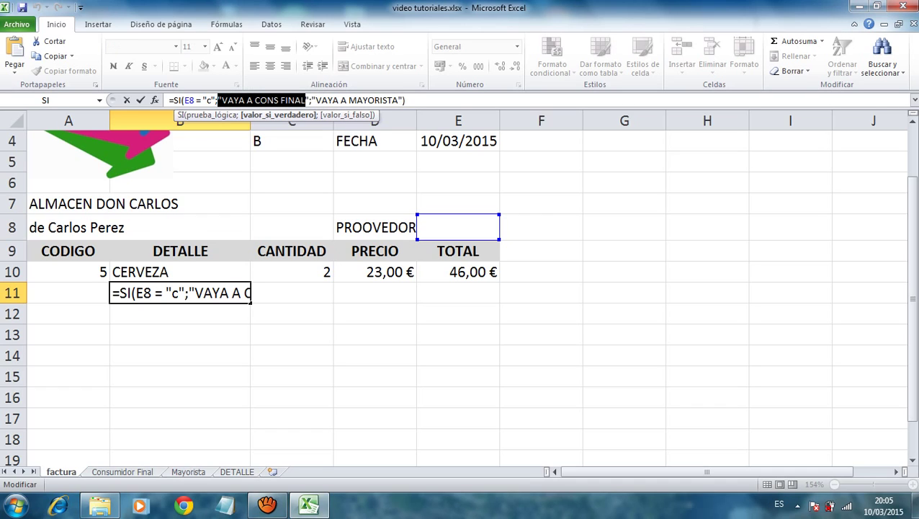
key(Delete)
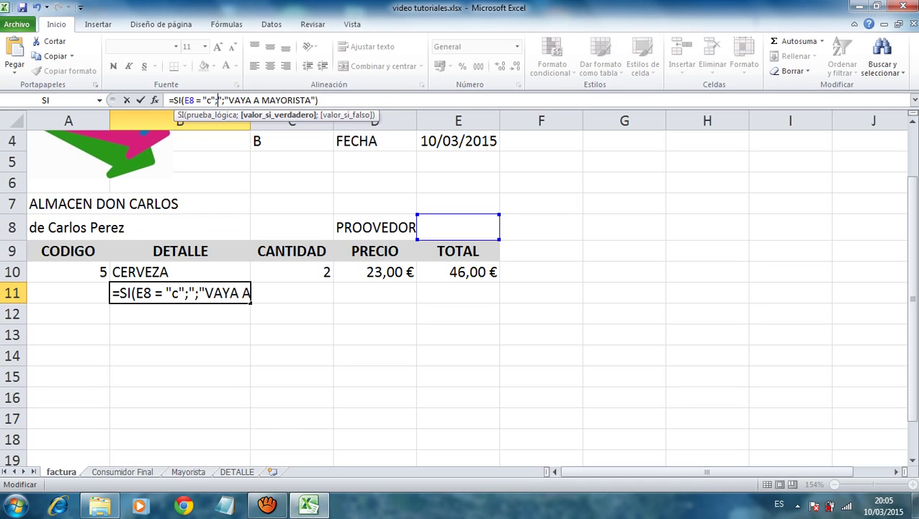
key(Delete)
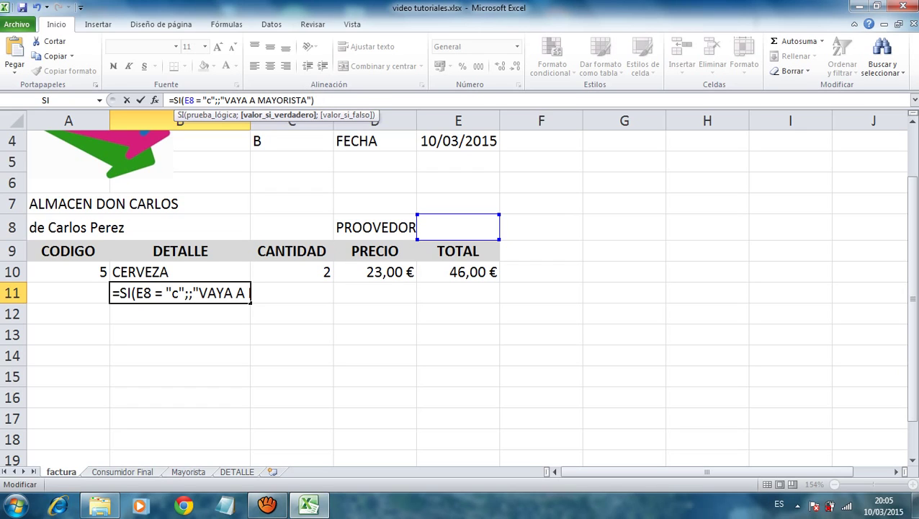
key(ctrl+v)
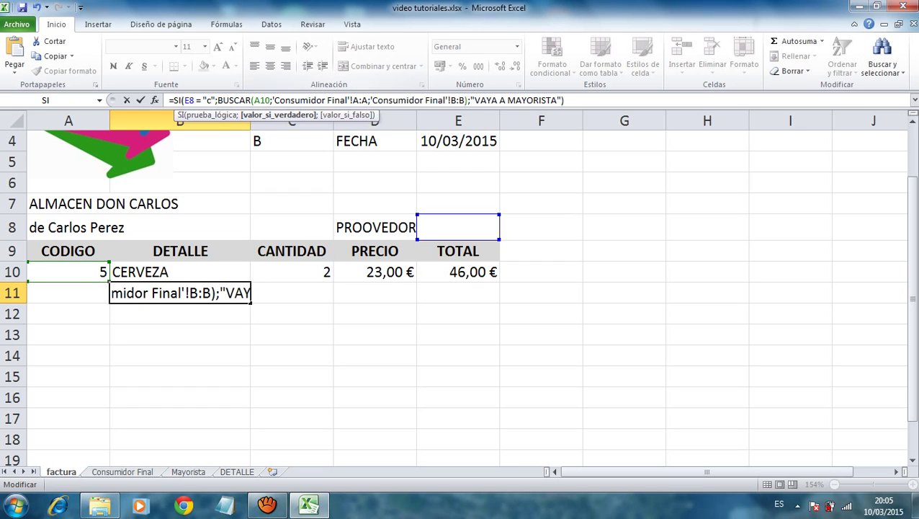
click(265, 100)
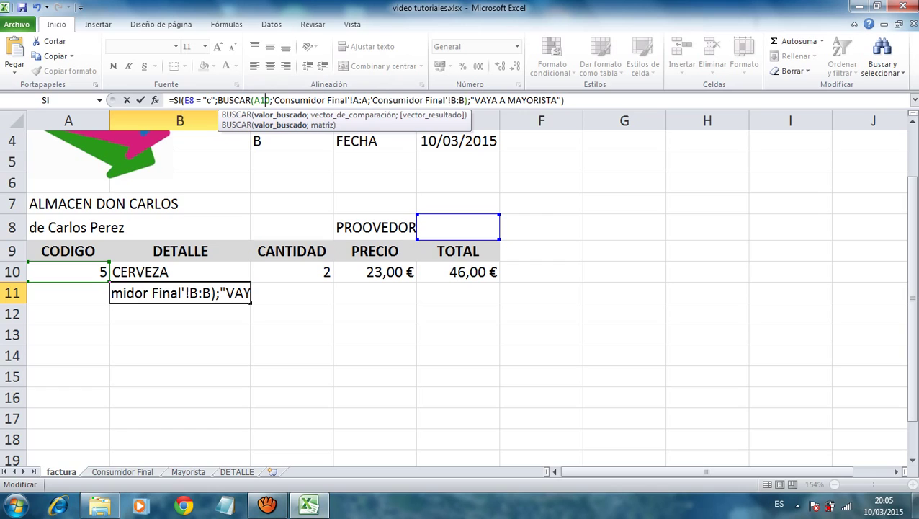
key(Delete)
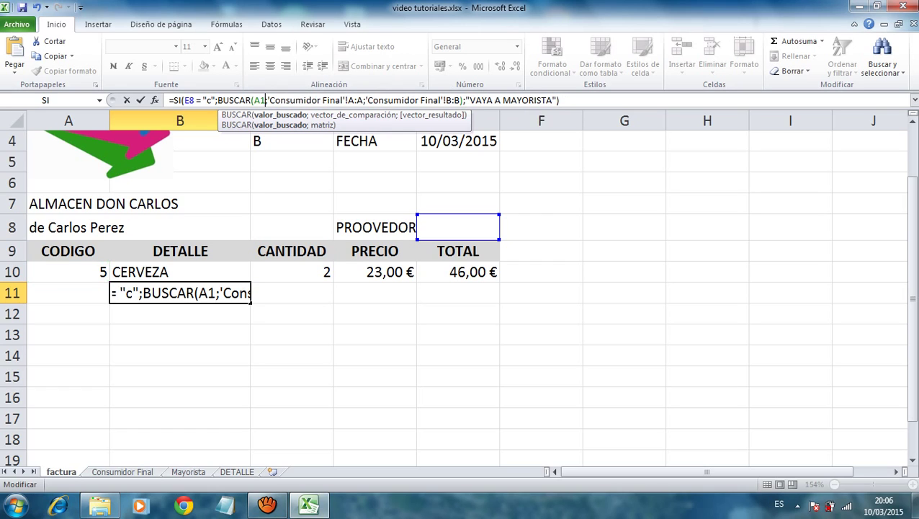
text(1)
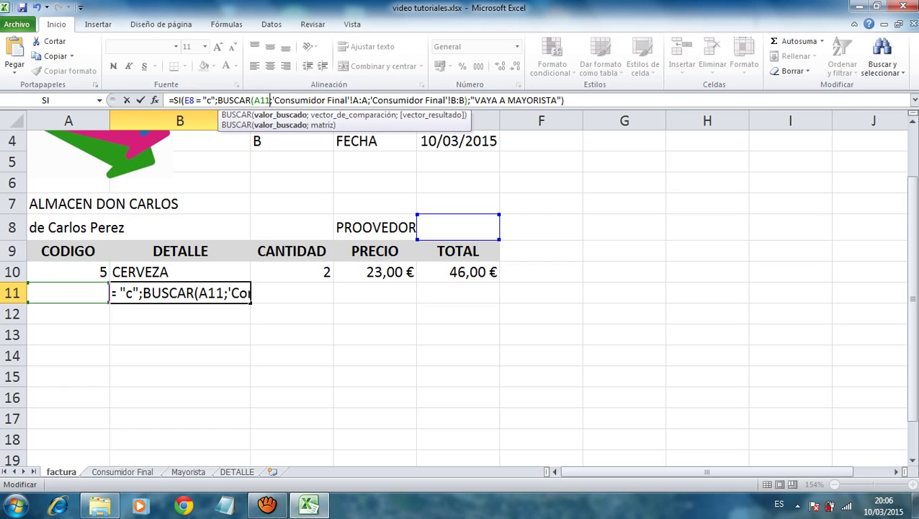
key(Return)
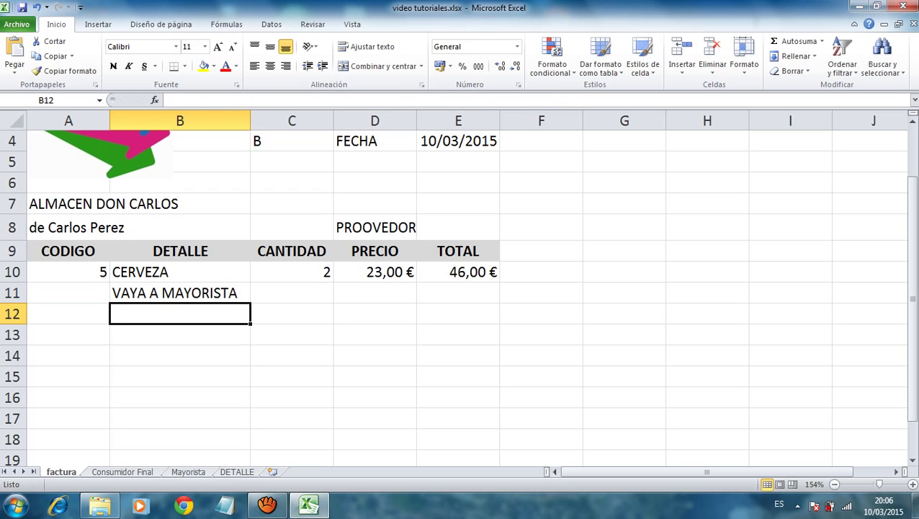
Enter product codes 1, then 2, and finally 3 in cell A11.
click(69, 292)
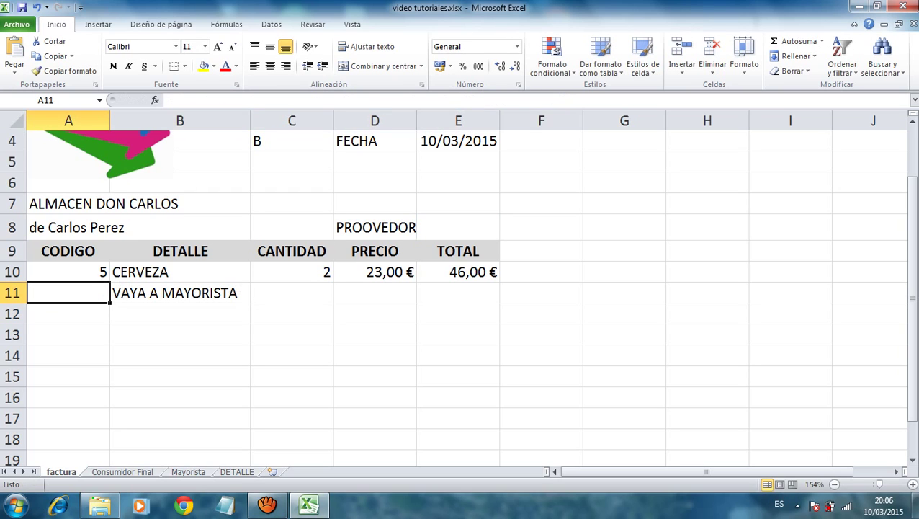
mouse_move(267, 505)
text(1)
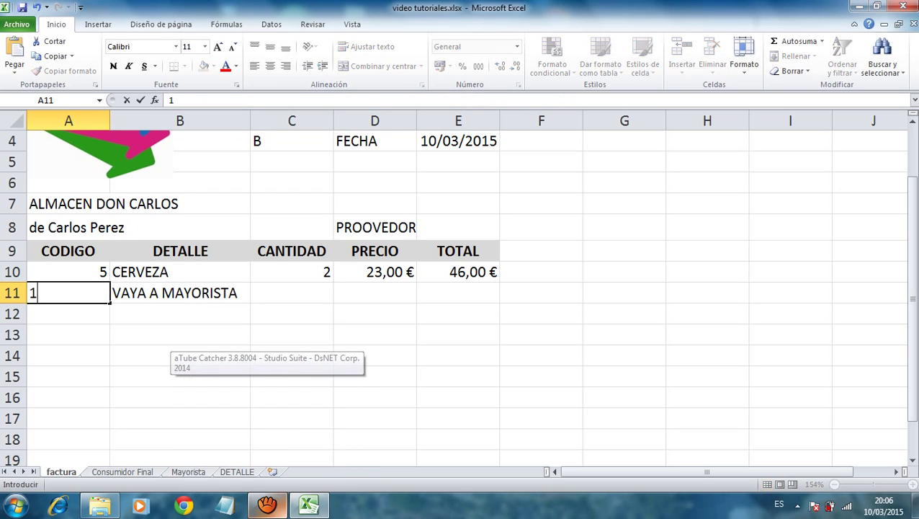
key(Return)
click(68, 293)
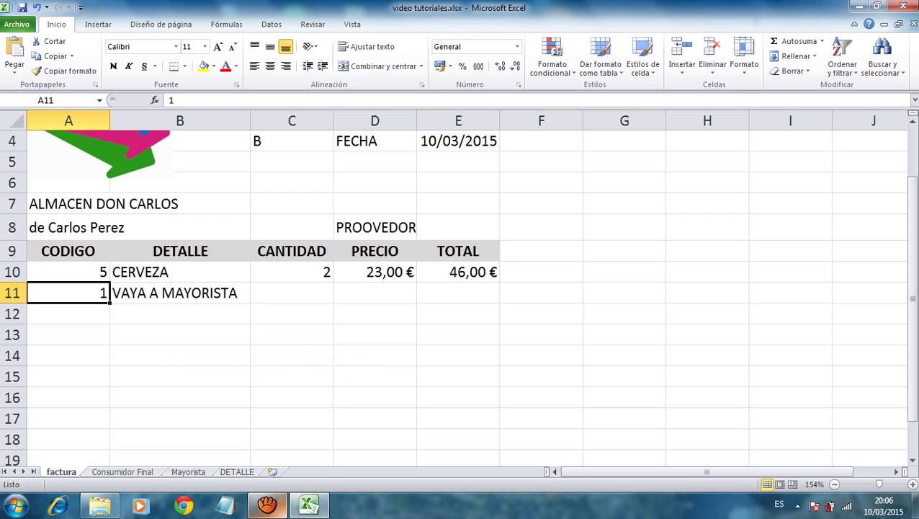
text(2)
key(Return)
click(69, 292)
text(3)
key(Return)
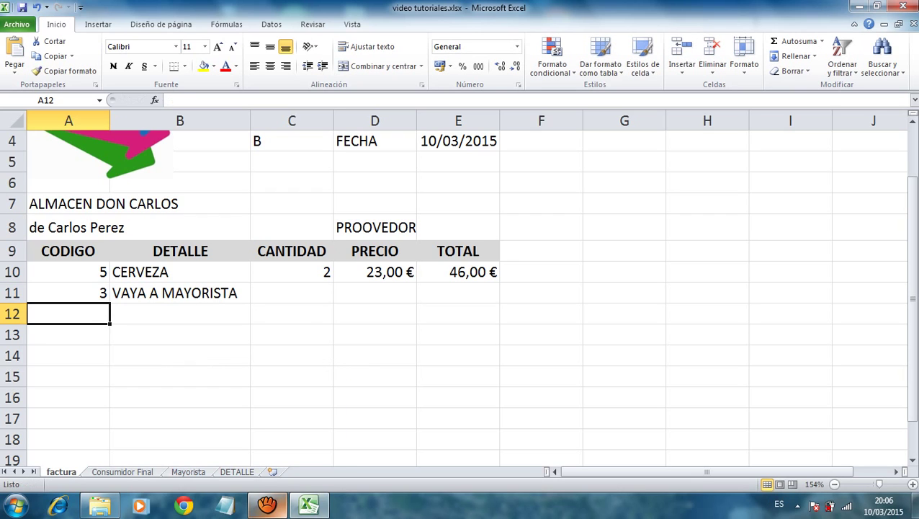
click(69, 292)
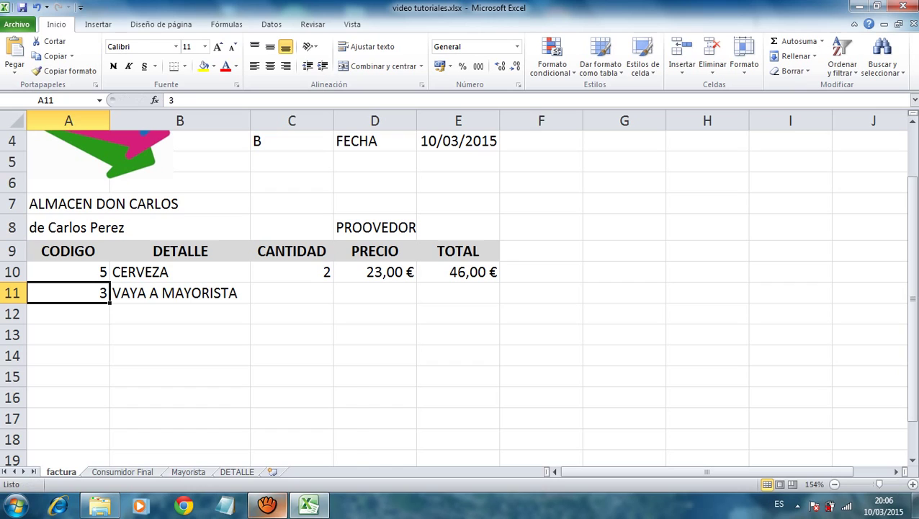
Set E8 to c so B11 shows PAN, then view the Consumidor Final sheet.
click(458, 227)
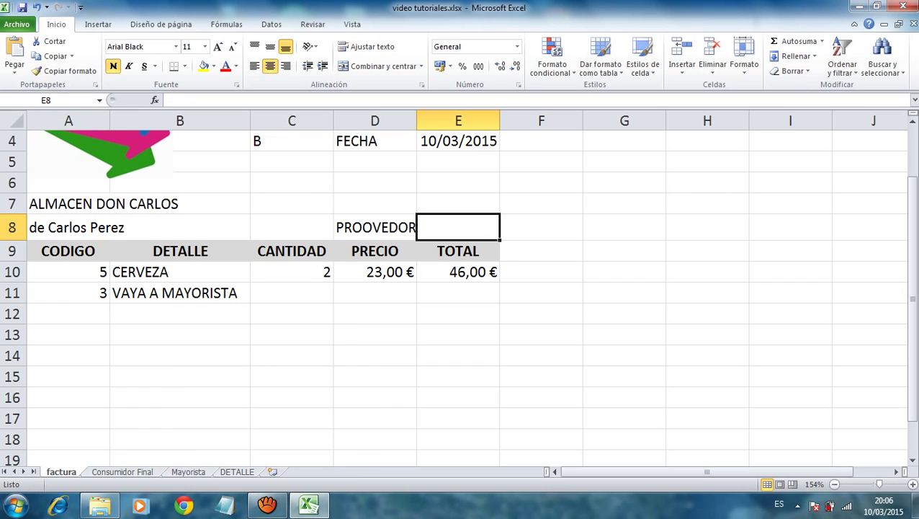
text(c)
key(Return)
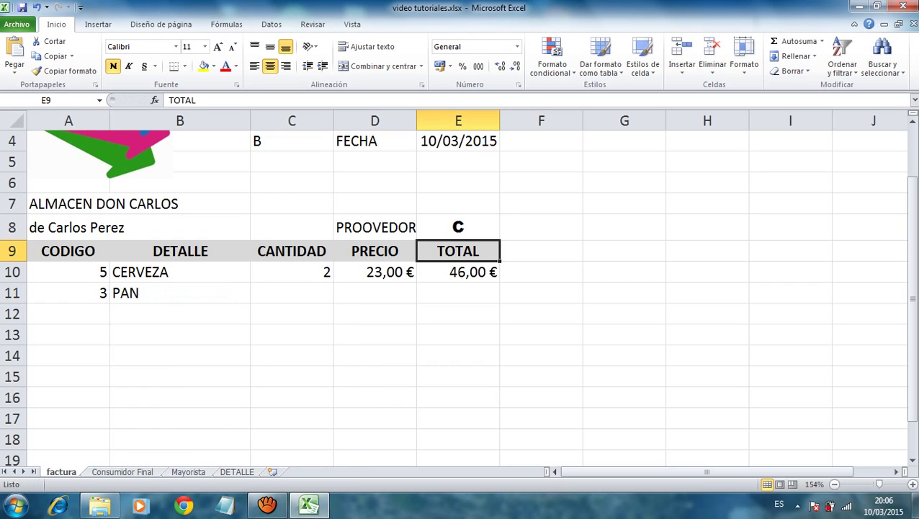
click(180, 292)
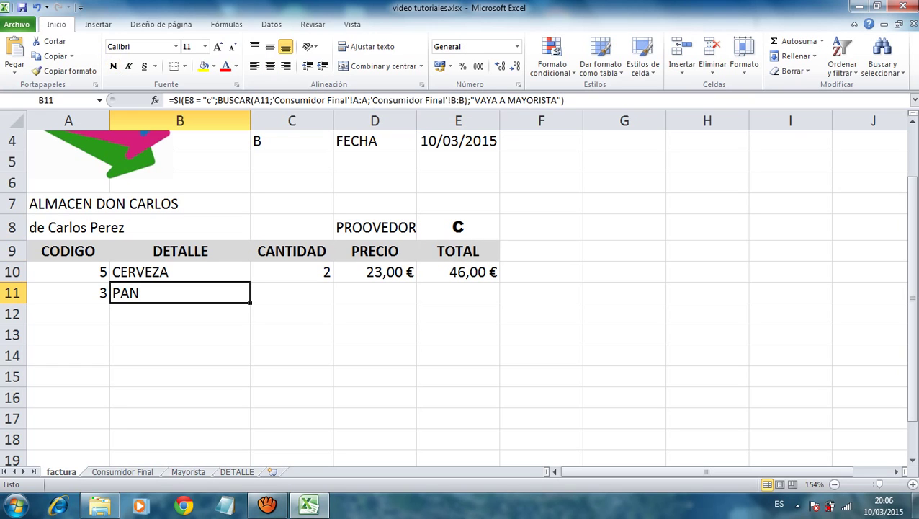
key(ctrl+Page_Down)
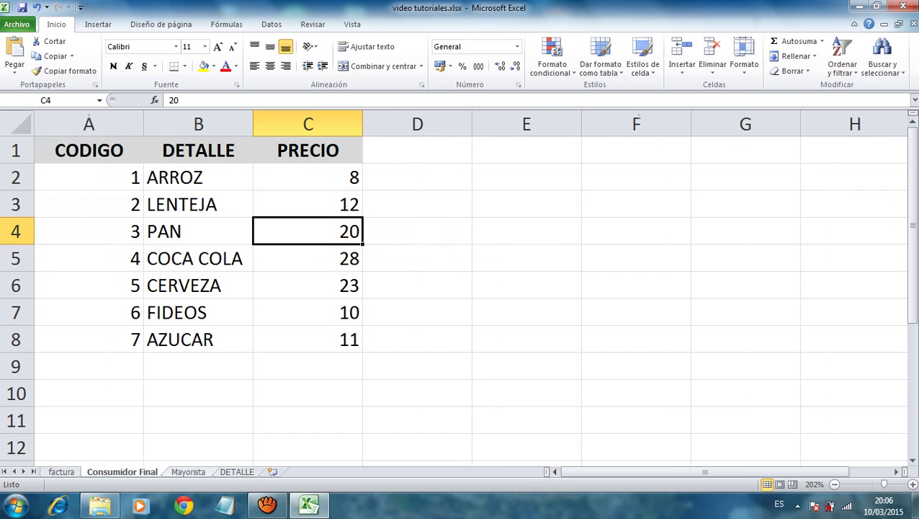
On the Mayorista sheet, rename product 3 from PAN to PAN FRANCES.
key(ctrl+Page_Down)
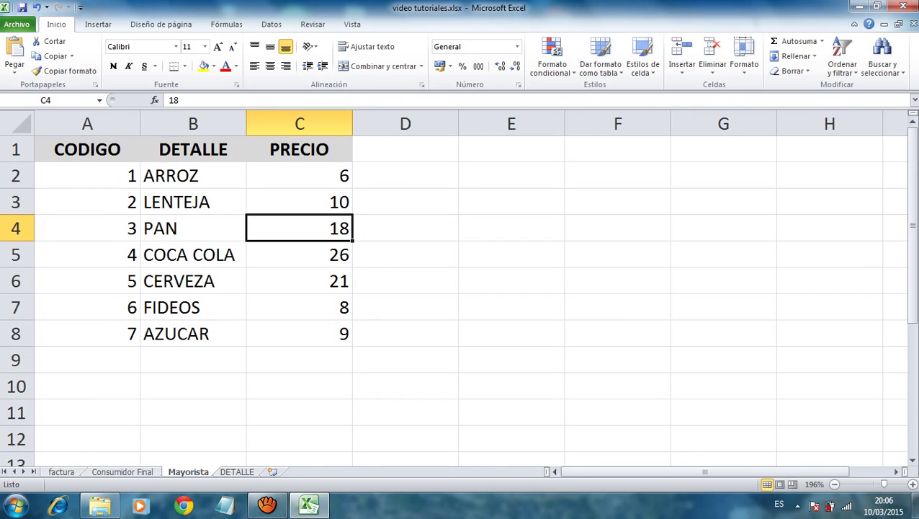
click(193, 227)
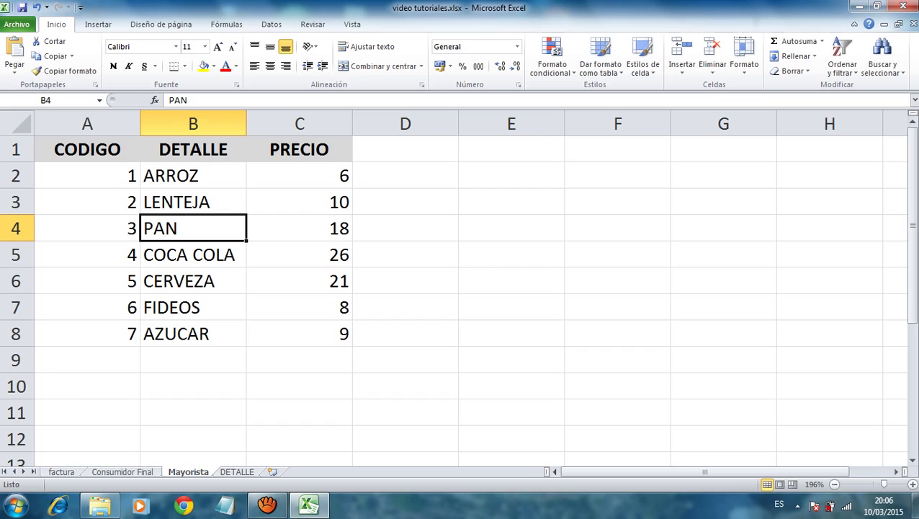
click(187, 100)
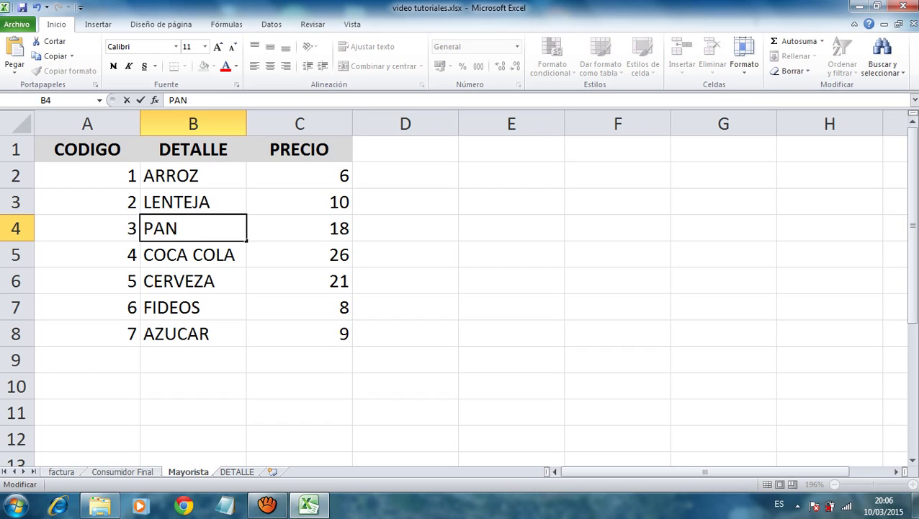
text( FRANCES)
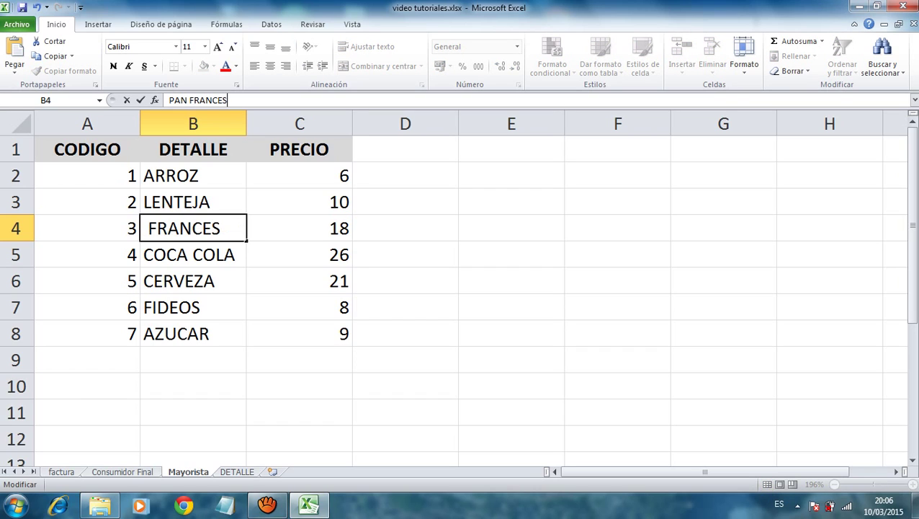
key(Return)
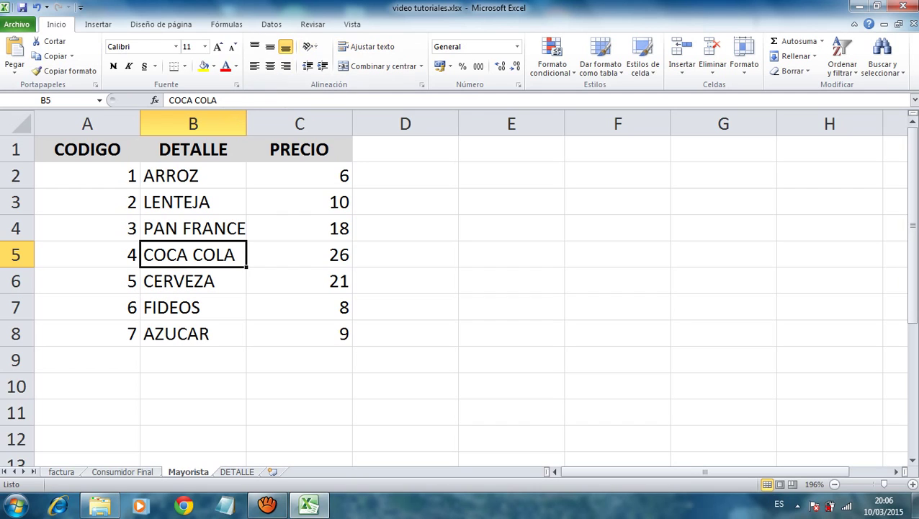
key(ctrl+Page_Up)
key(ctrl+Page_Up)
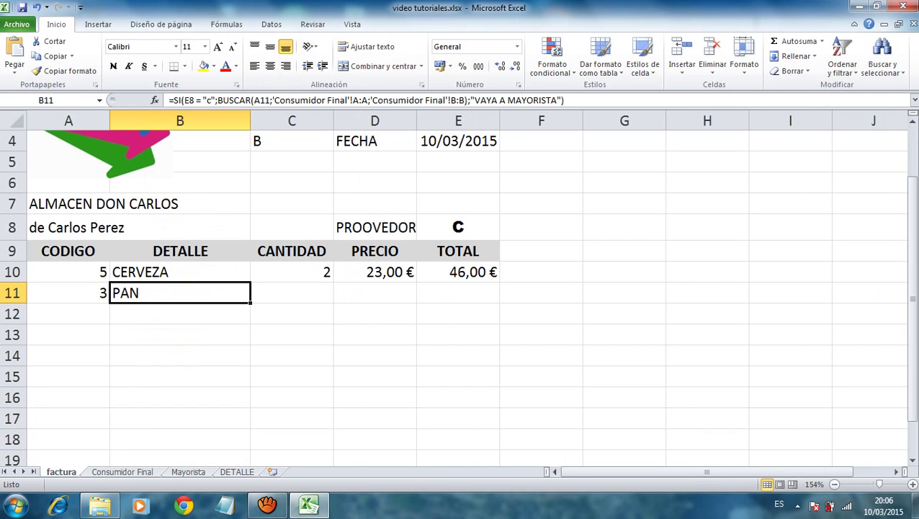
Enter M as the customer type in E8 and check B11 now reads VAYA A MAYORISTA.
click(458, 227)
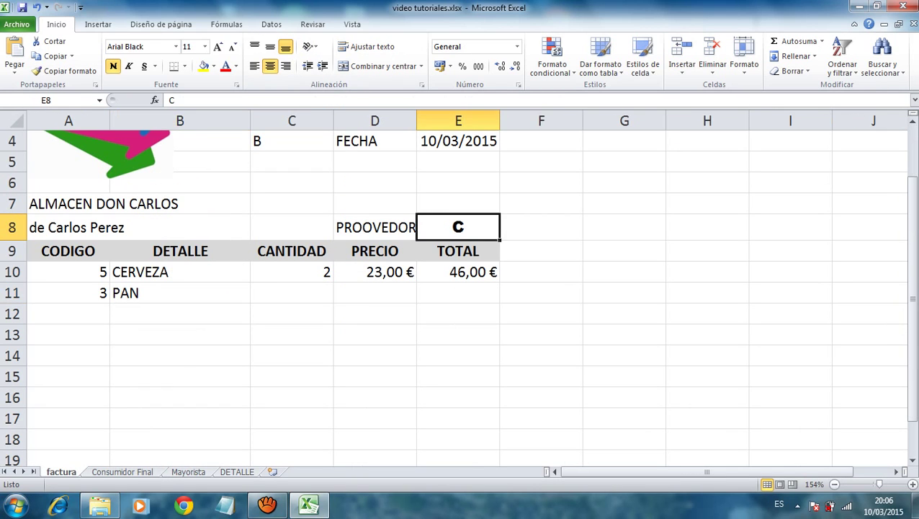
text(M)
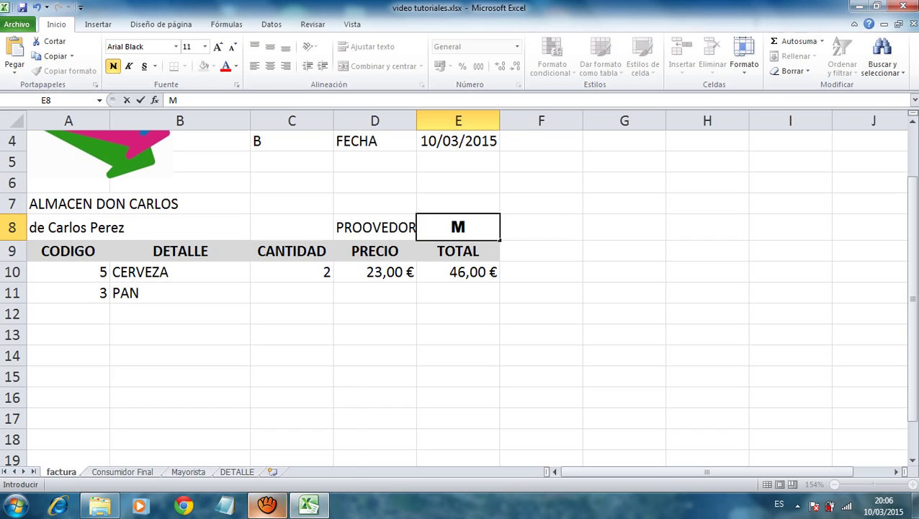
key(Return)
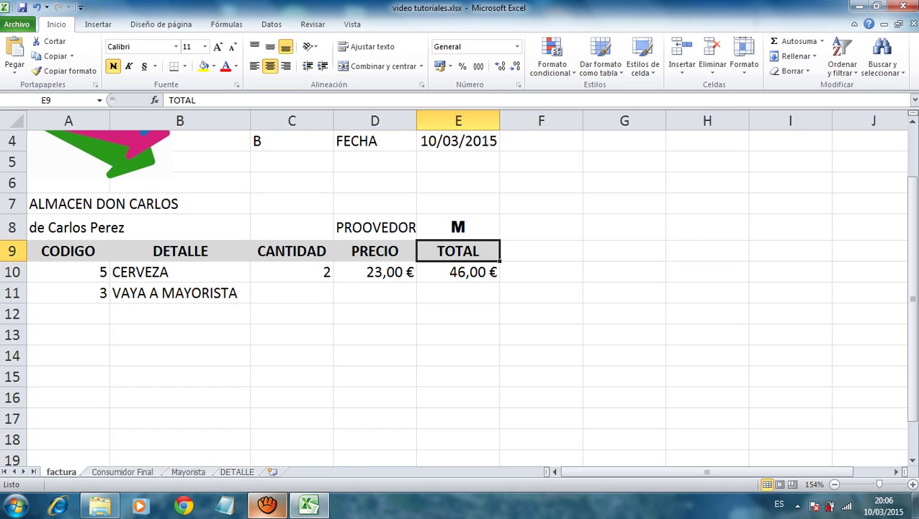
click(180, 292)
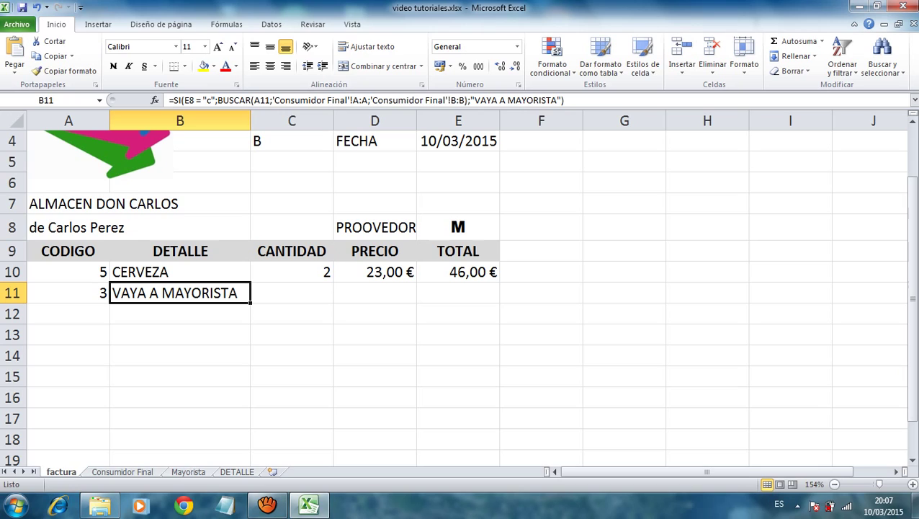
click(181, 314)
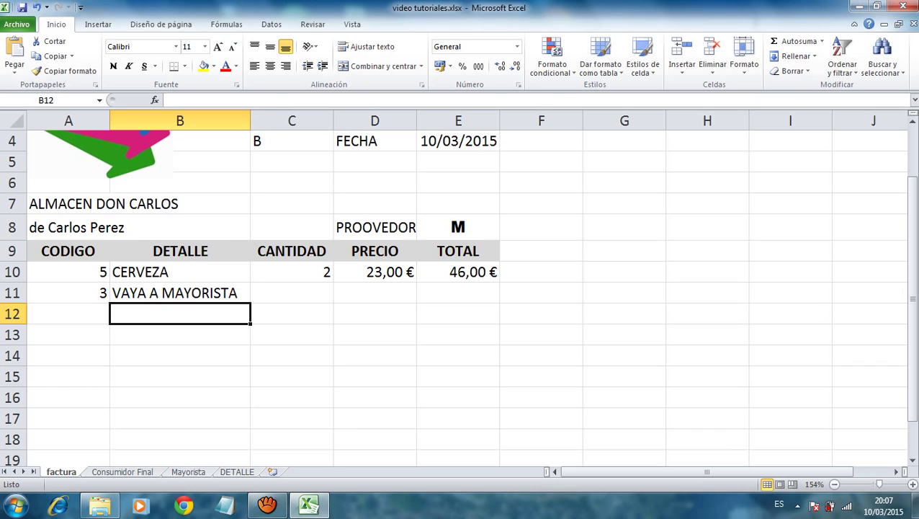
click(180, 292)
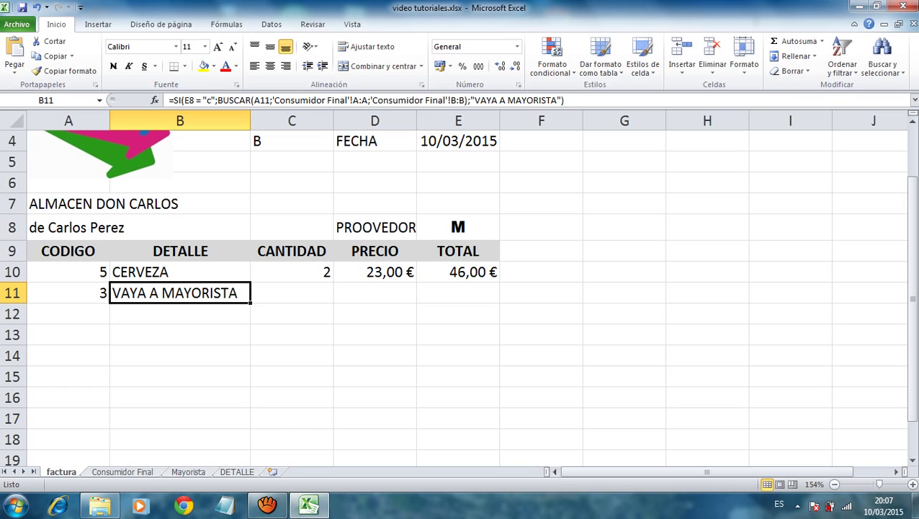
Copy B11's SI formula and paste it into cell B14.
click(180, 334)
click(180, 293)
key(ctrl+c)
key(Down)
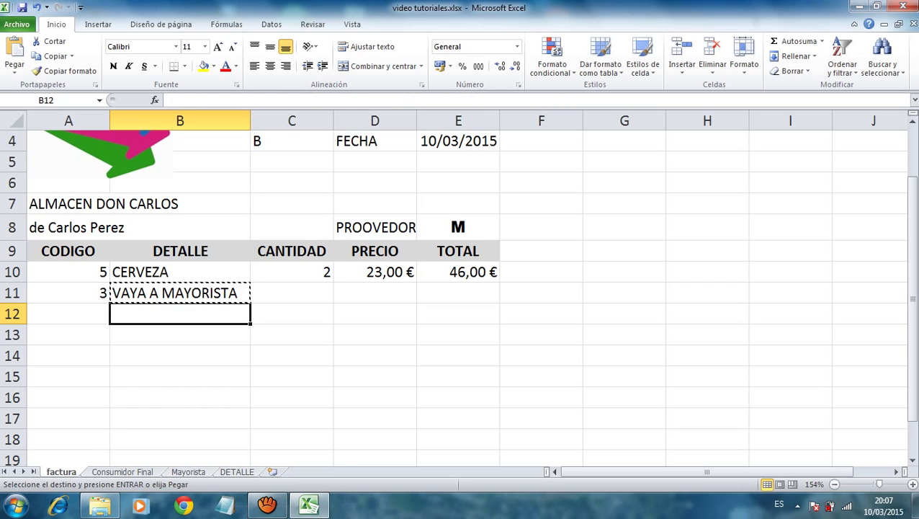
key(Down)
key(Down)
key(ctrl+v)
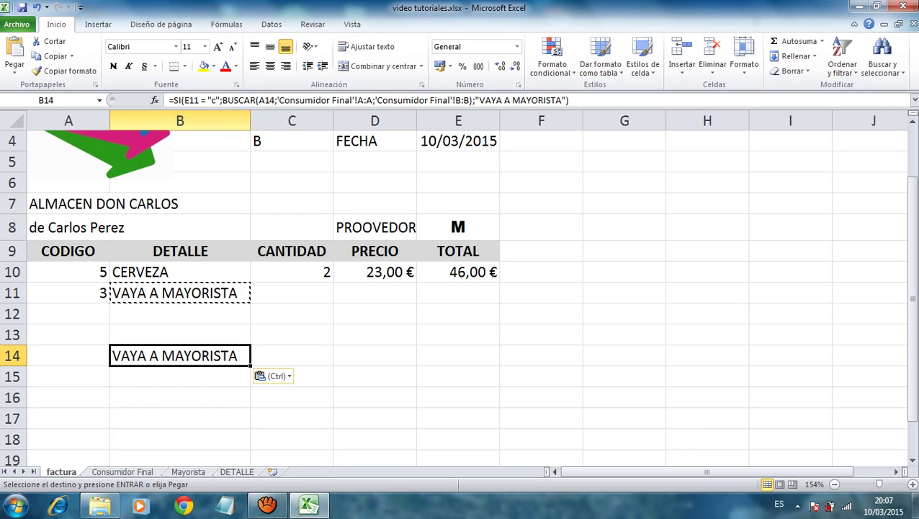
Edit B14's SI to test E11="M", look up Mayorista!B:B, else return formuladas anidadas.
click(155, 100)
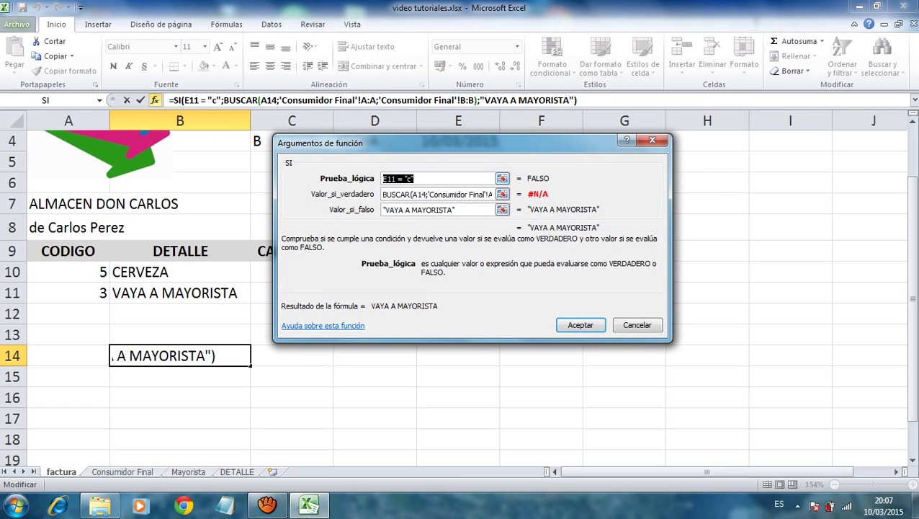
click(414, 178)
key(BackSpace)
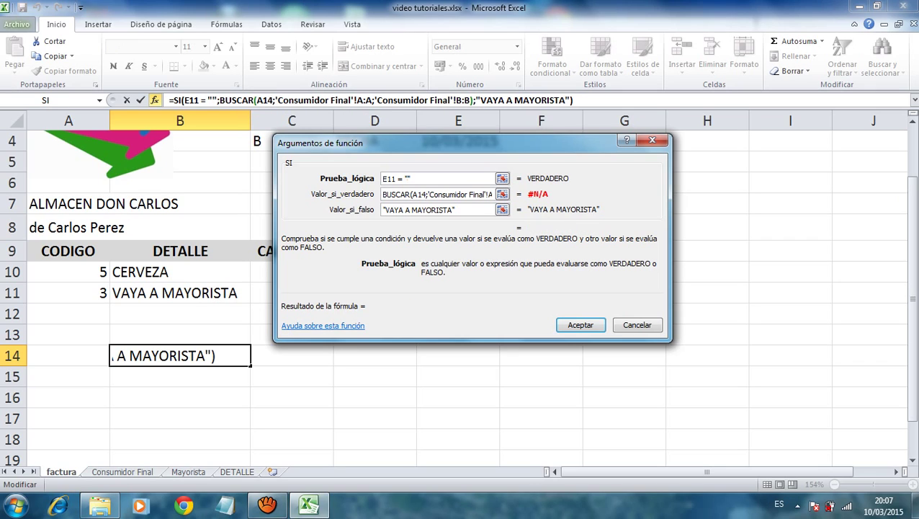
text(M)
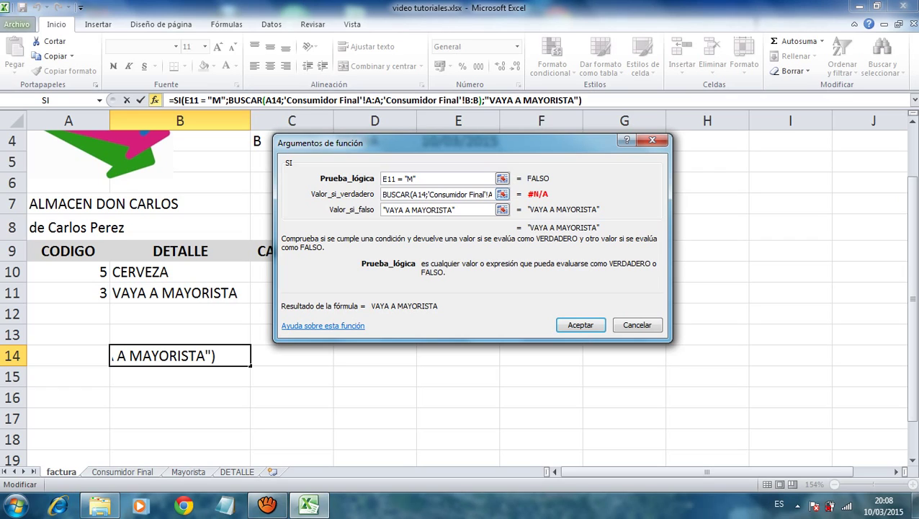
mouse_move(430, 194)
mouse_down()
mouse_move(492, 194)
mouse_move(473, 193)
mouse_up()
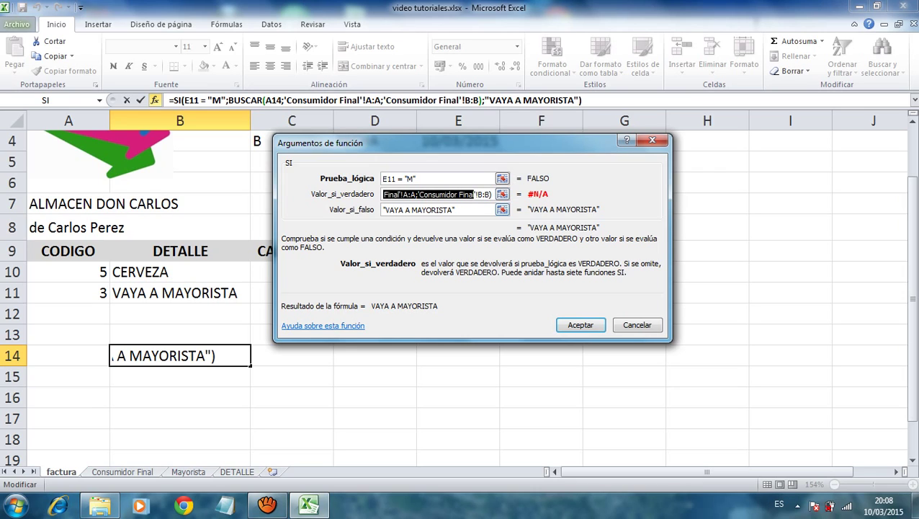
key(BackSpace)
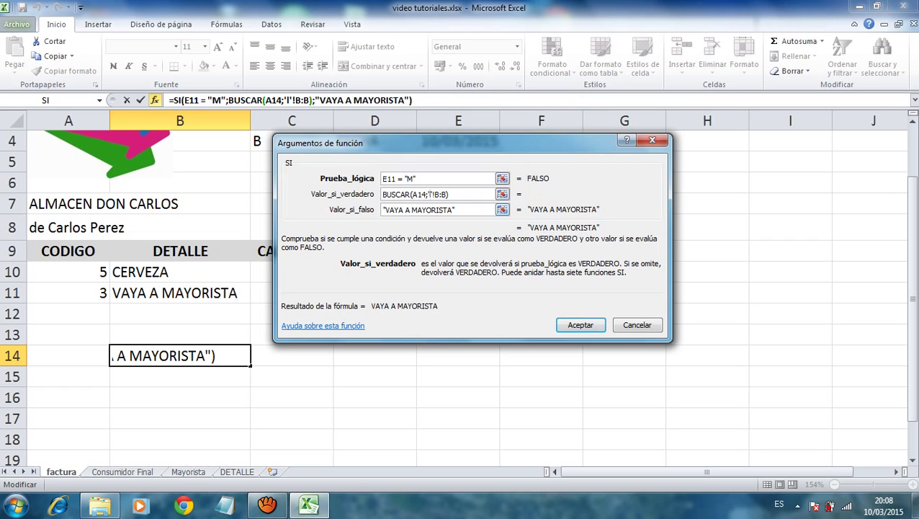
key(Delete)
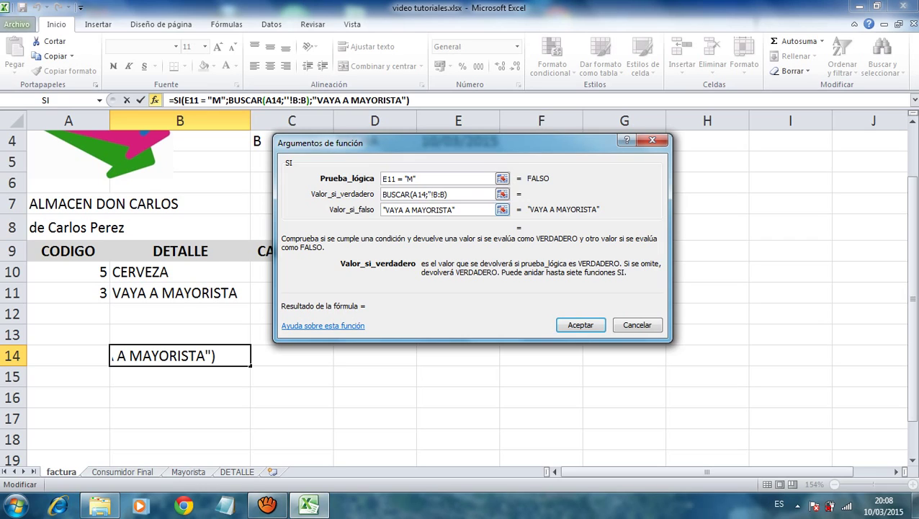
text(Ma)
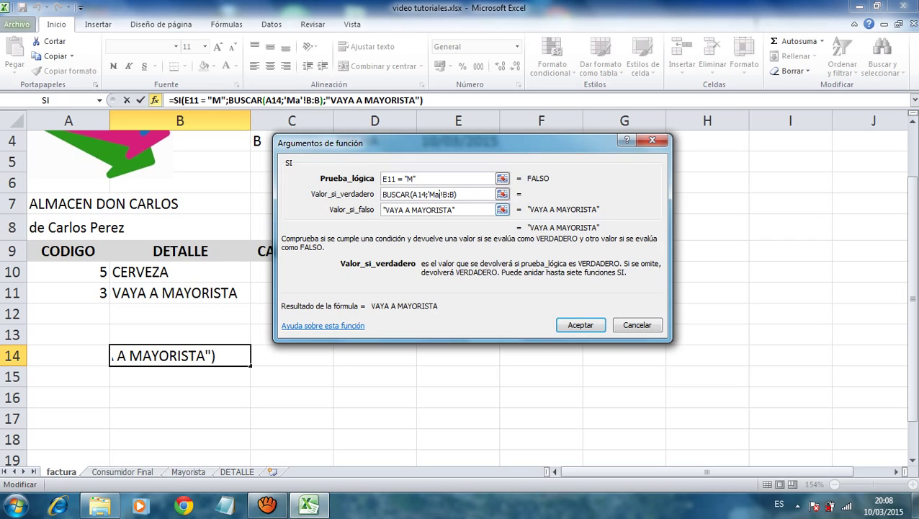
text(yorist)
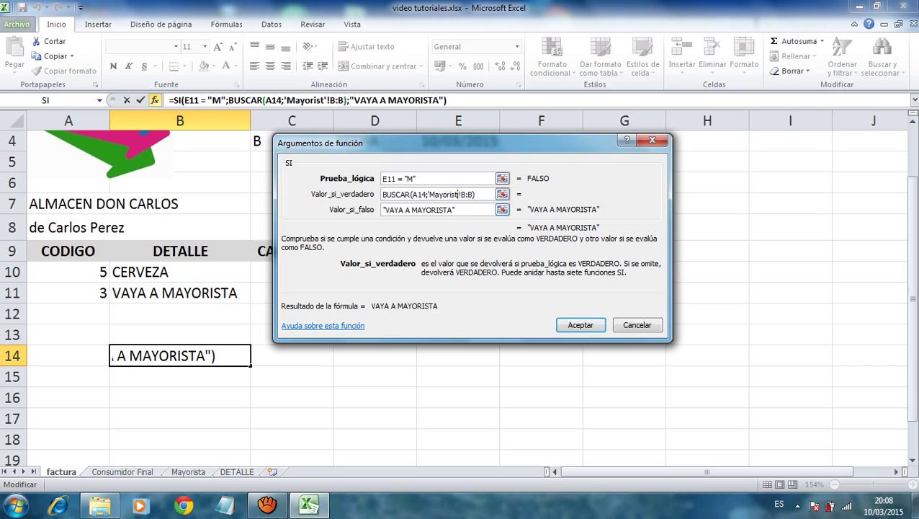
text(a)
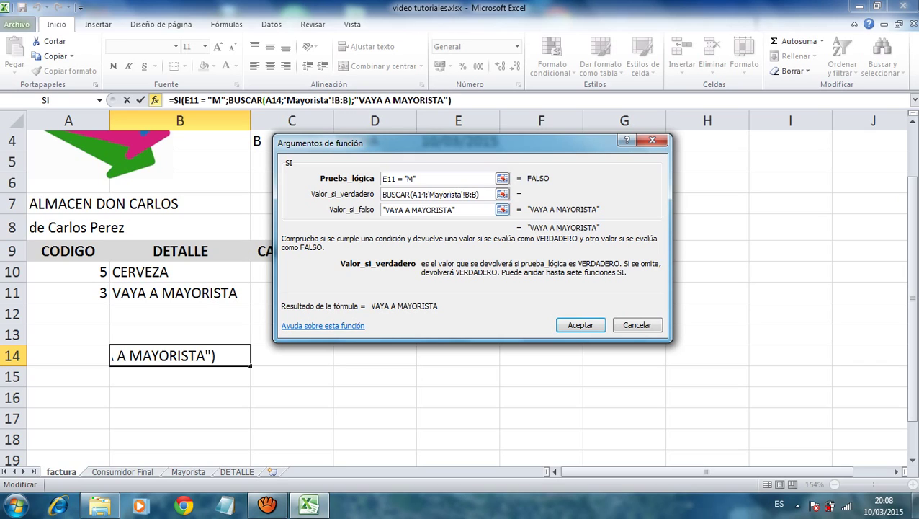
key(Tab)
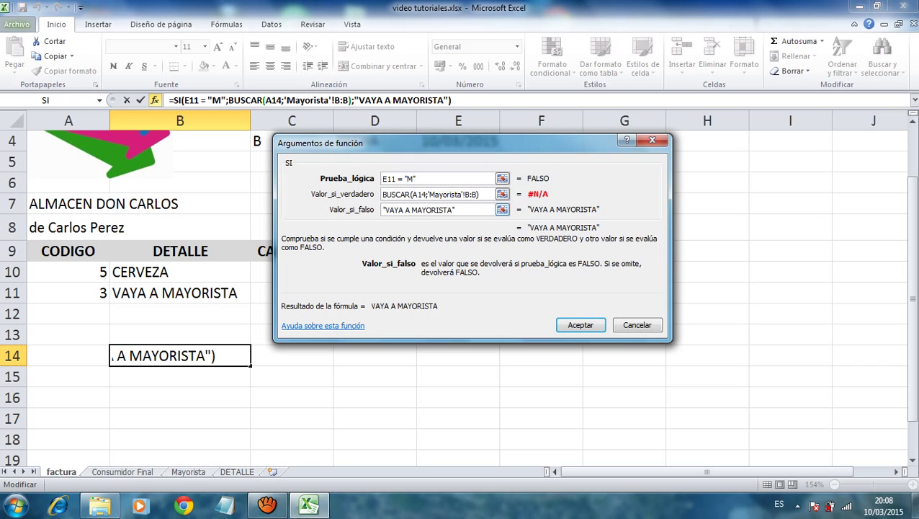
key(shift+Left)
key(shift+Left)
key(shift+Left)
key(shift+Left)
key(shift+Left)
key(shift+Left)
key(shift+Left)
key(shift+Left)
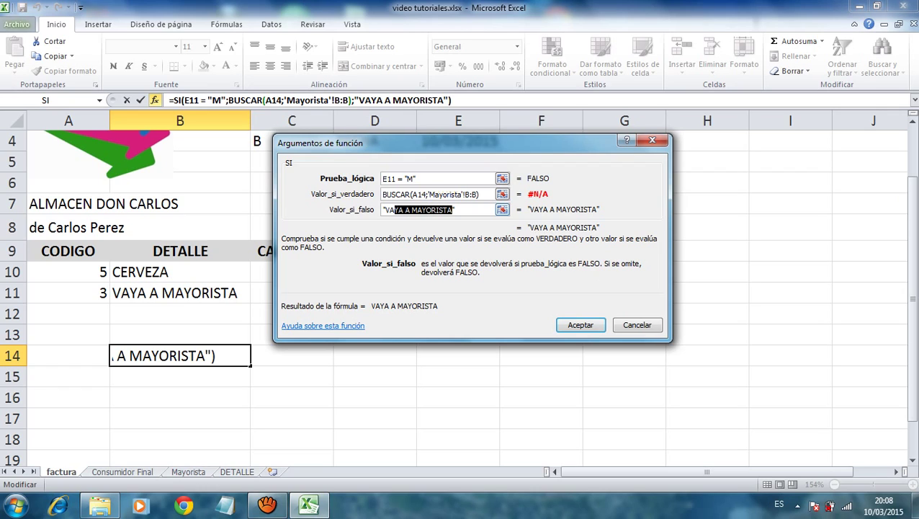
key(shift+Left)
text(f)
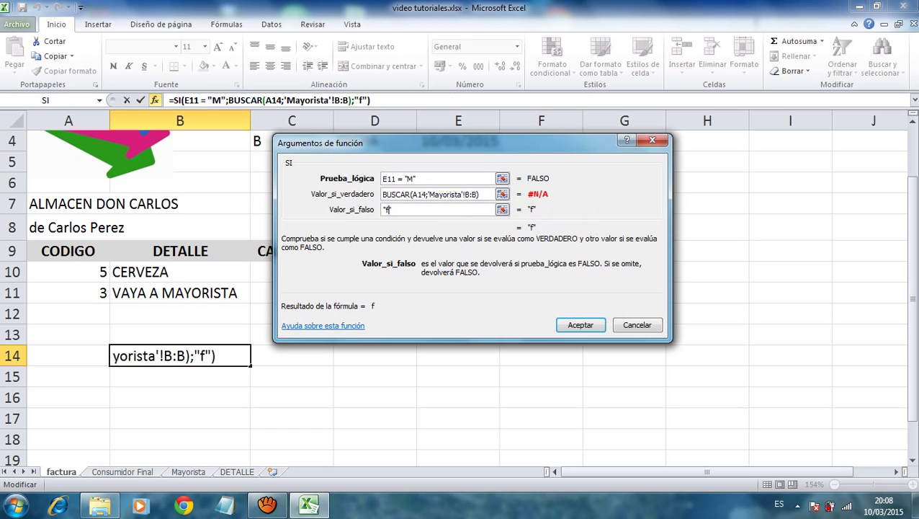
text(ormuladas)
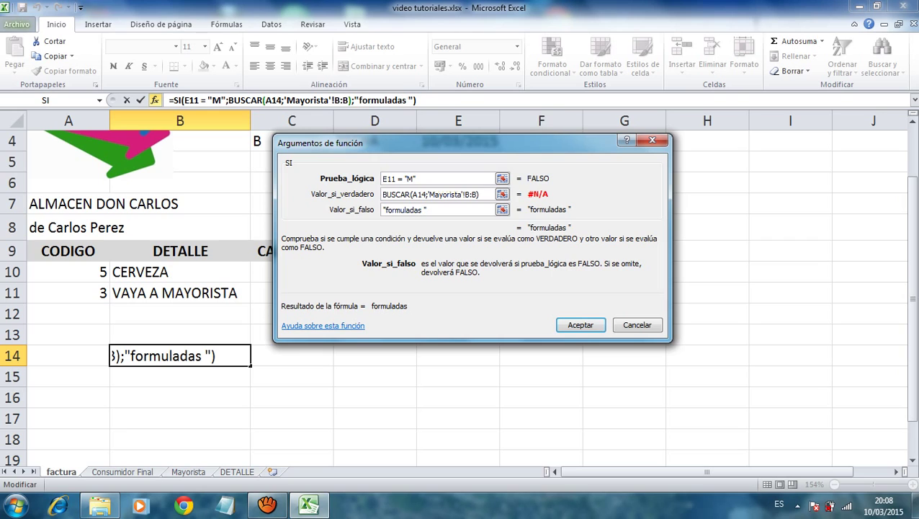
text( anidada)
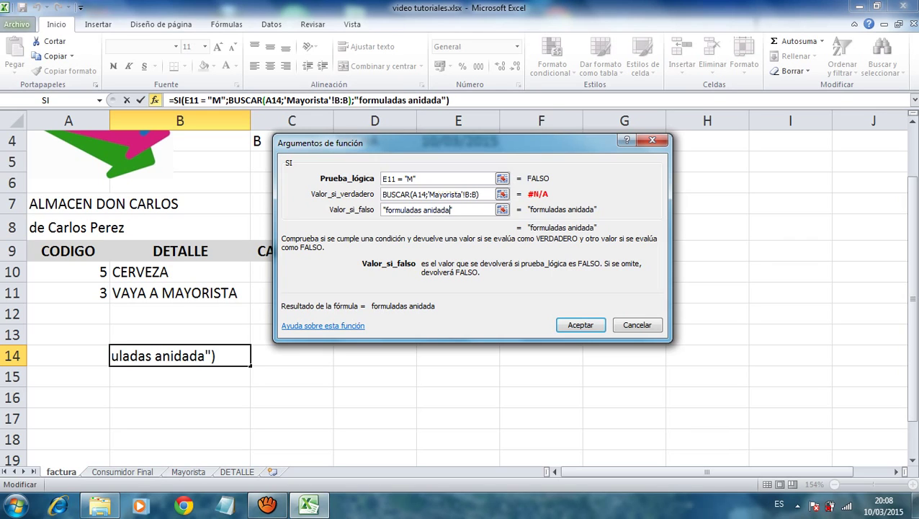
text(s)
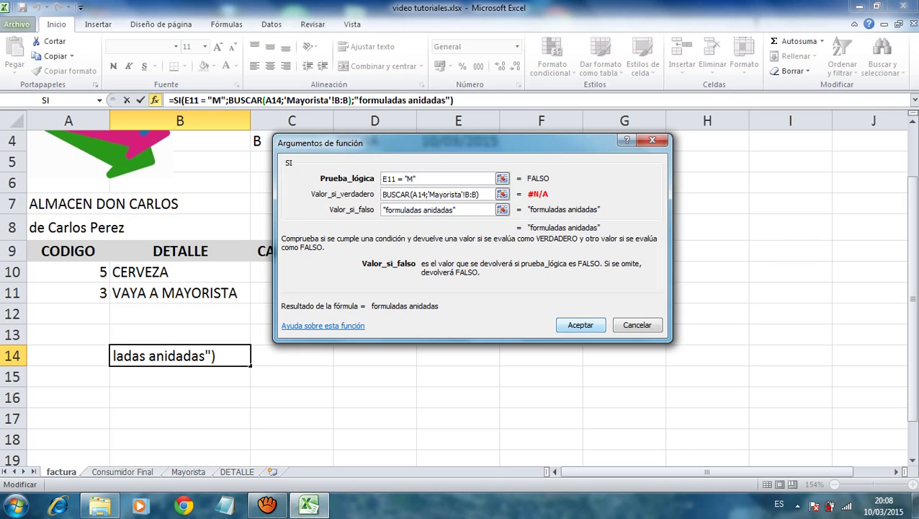
click(581, 325)
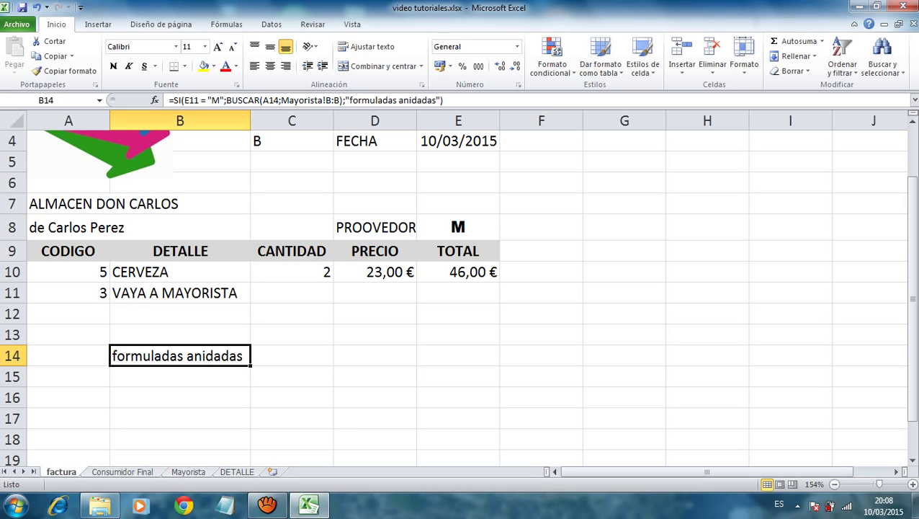
Copy B14's full formula text and select the VAYA A MAYORISTA fallback in B11's formula.
click(180, 292)
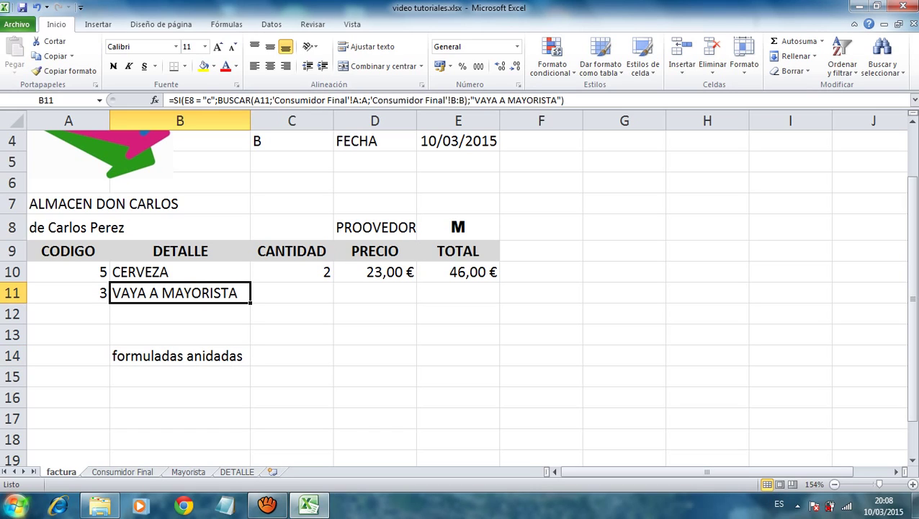
click(180, 355)
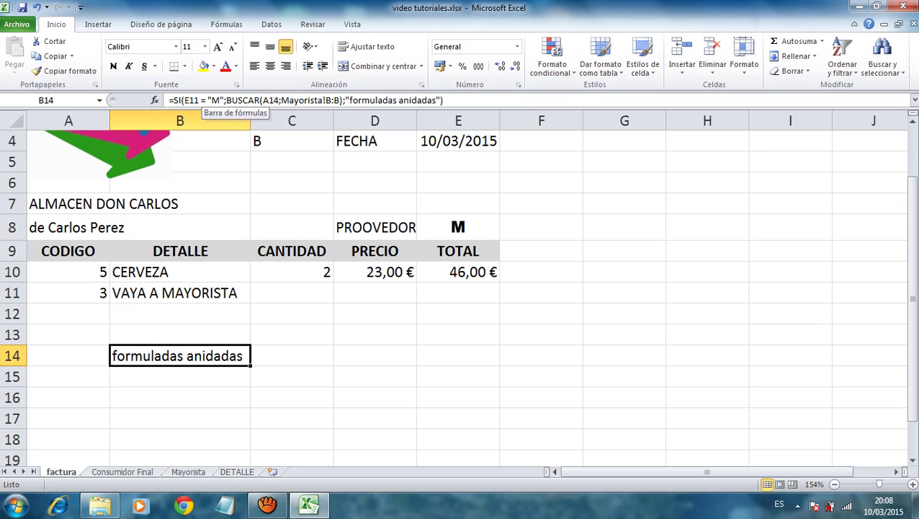
key(F2)
drag(171, 100, 442, 100)
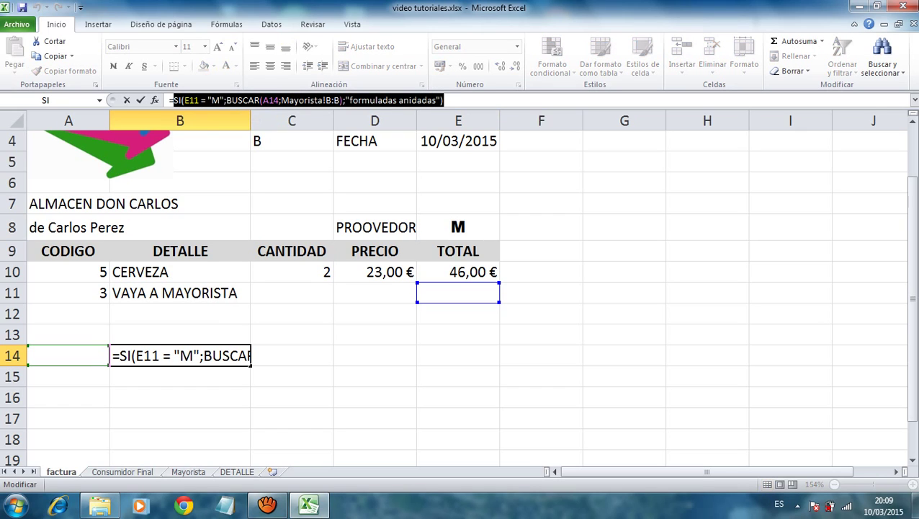
key(ctrl+c)
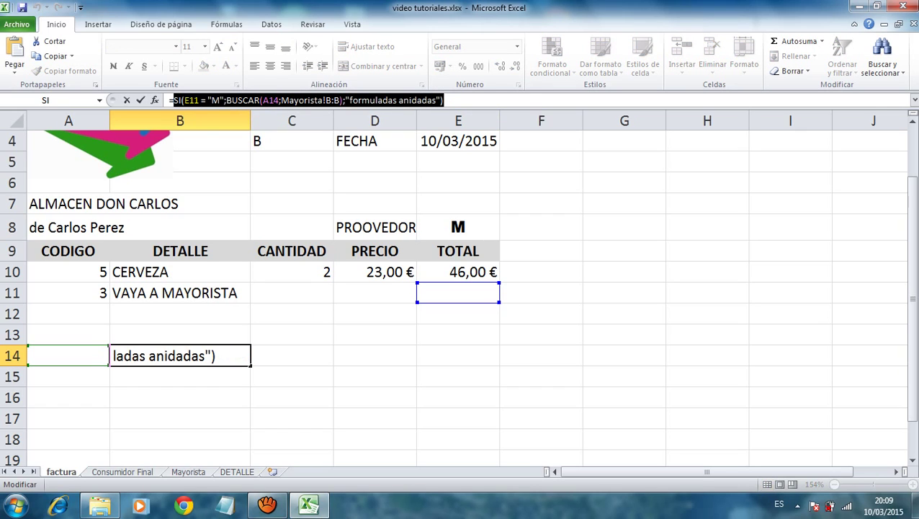
key(Escape)
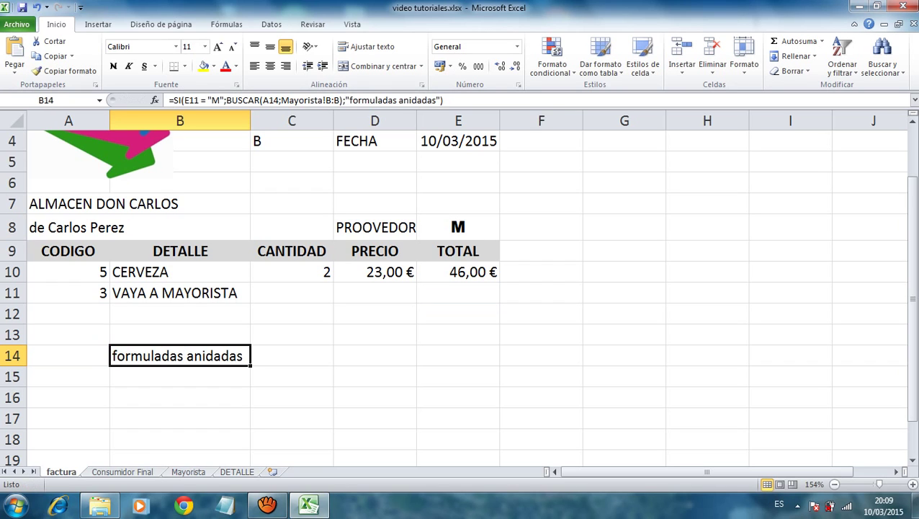
click(180, 292)
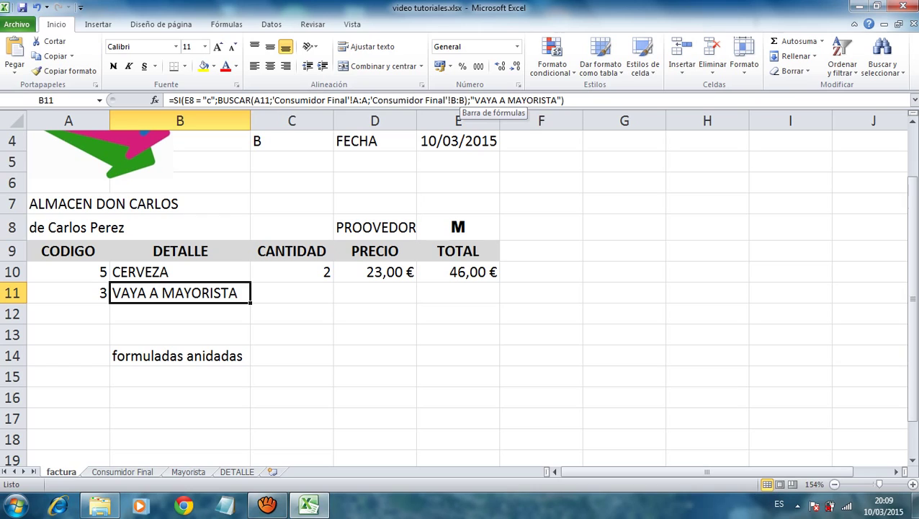
drag(471, 101, 557, 100)
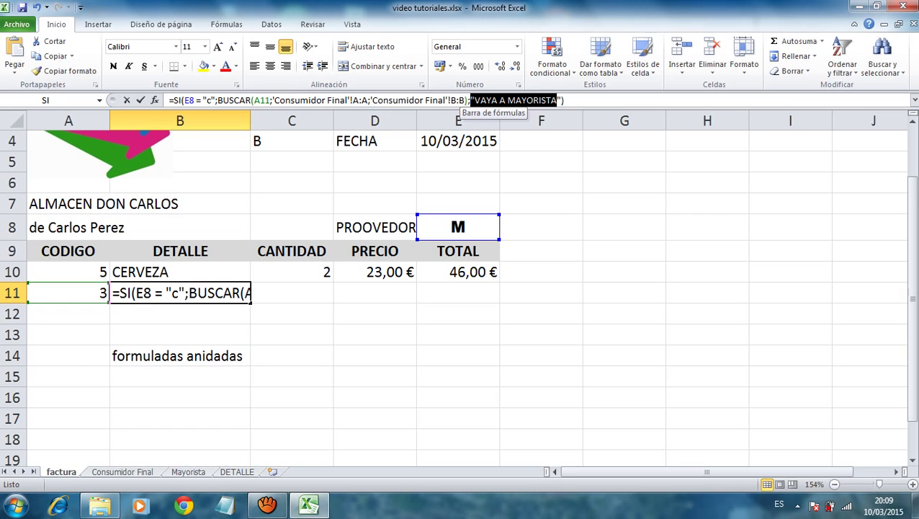
Replace B11's "VAYA A MAYORISTA" fallback with the copied Mayorista SI, changing its test from E11 to E8.
key(Delete)
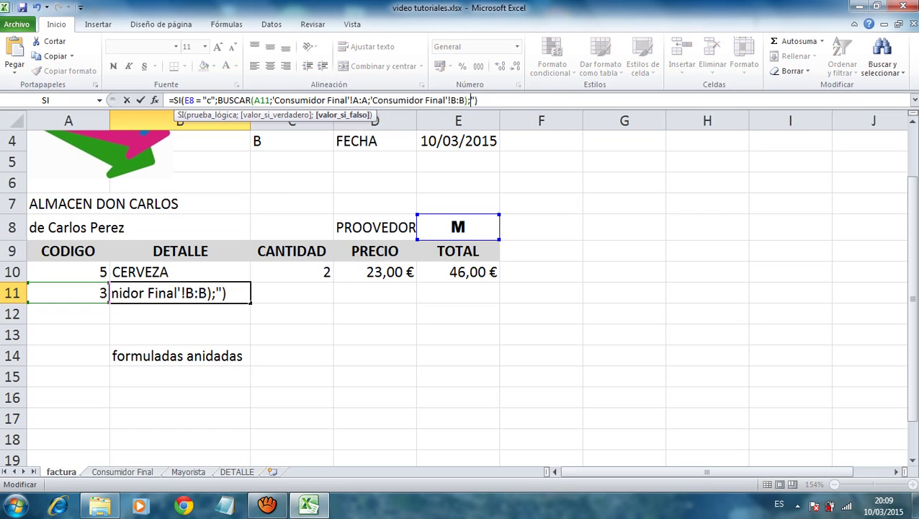
key(Delete)
key(ctrl+v)
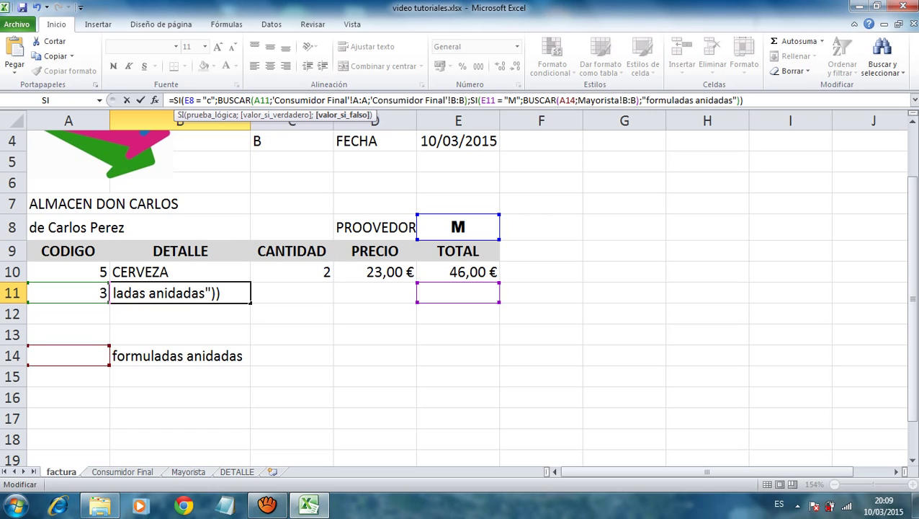
key(Left)
key(Right)
click(485, 100)
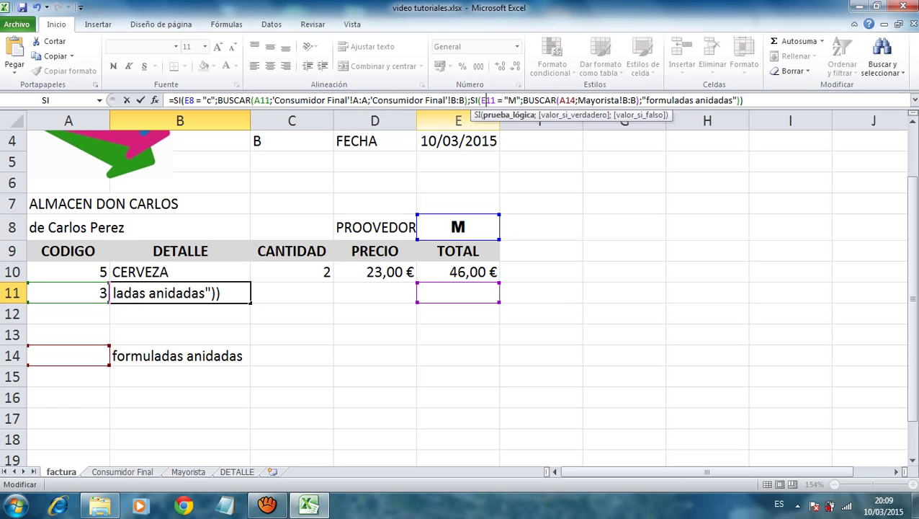
key(Delete)
key(Delete)
text(8)
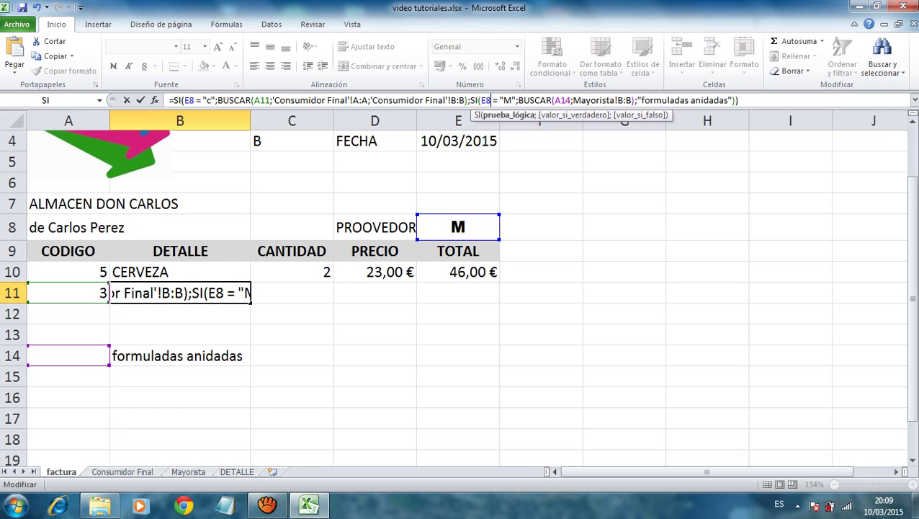
key(Return)
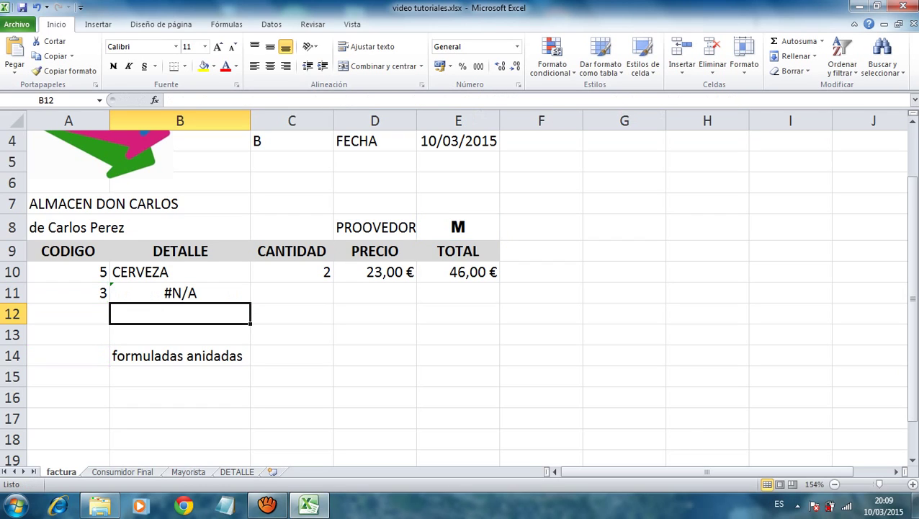
click(180, 292)
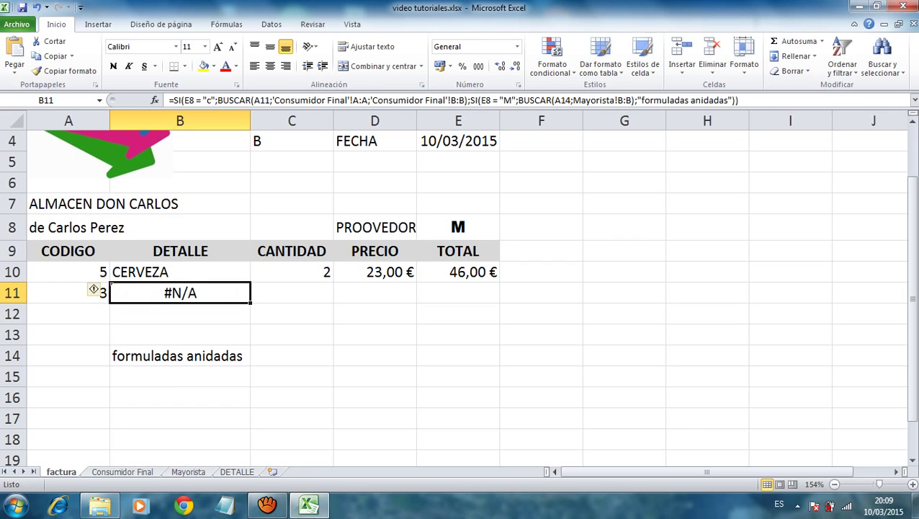
click(458, 227)
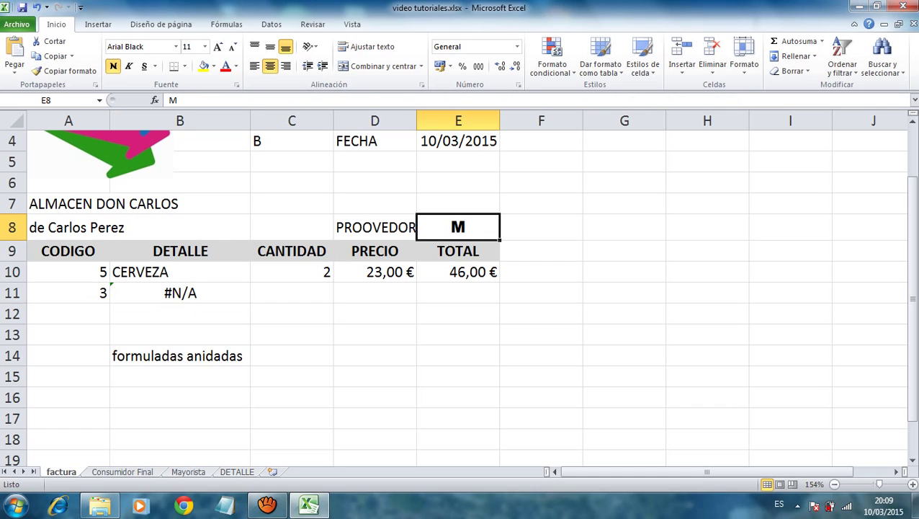
key(Delete)
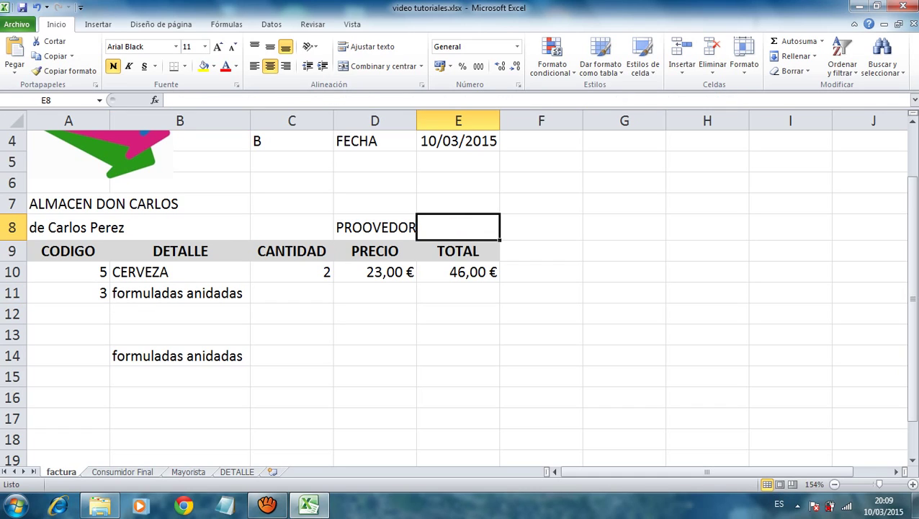
click(180, 293)
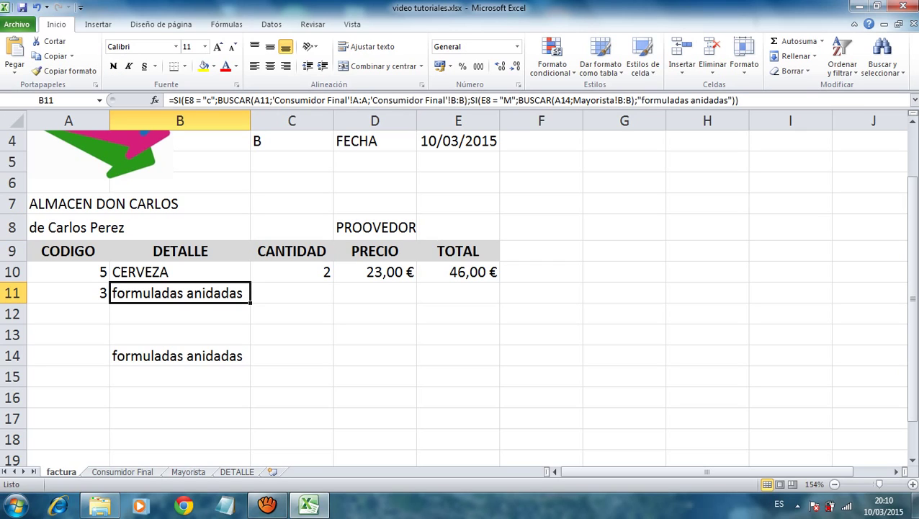
click(180, 355)
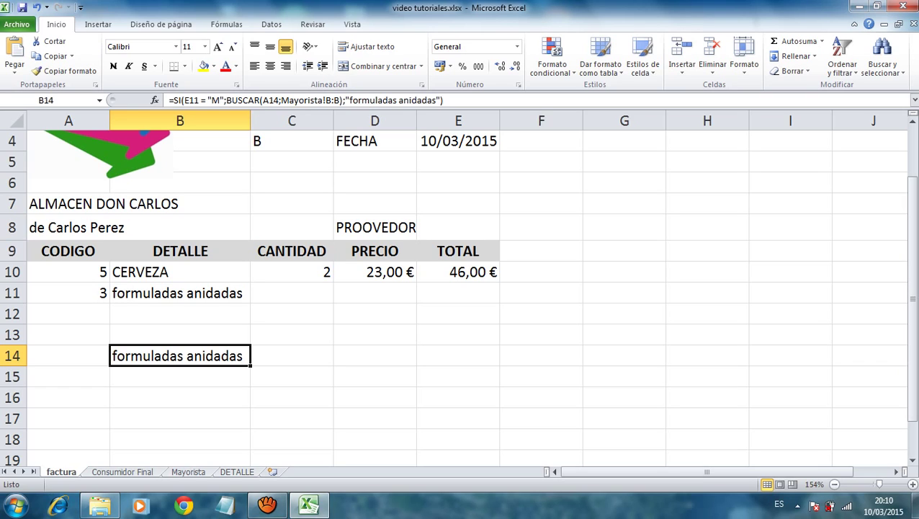
Enter product code 1 in A14.
click(69, 355)
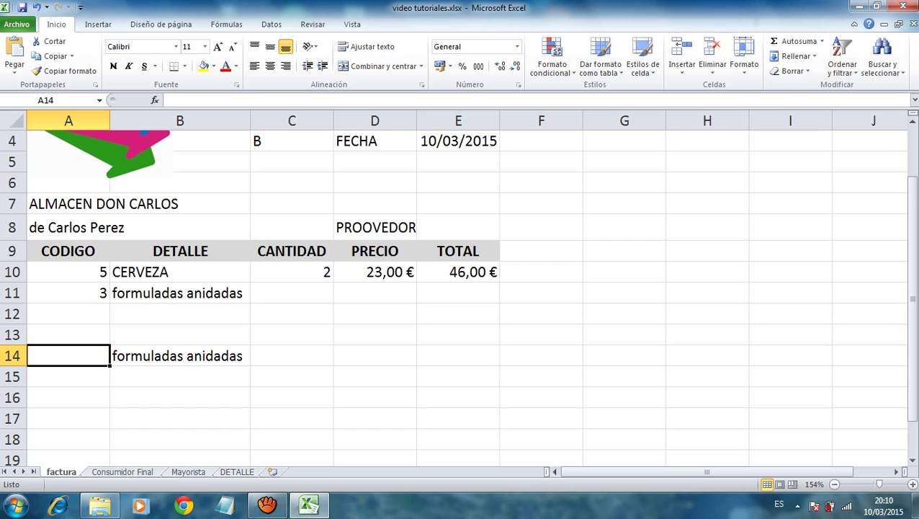
text(1)
key(Return)
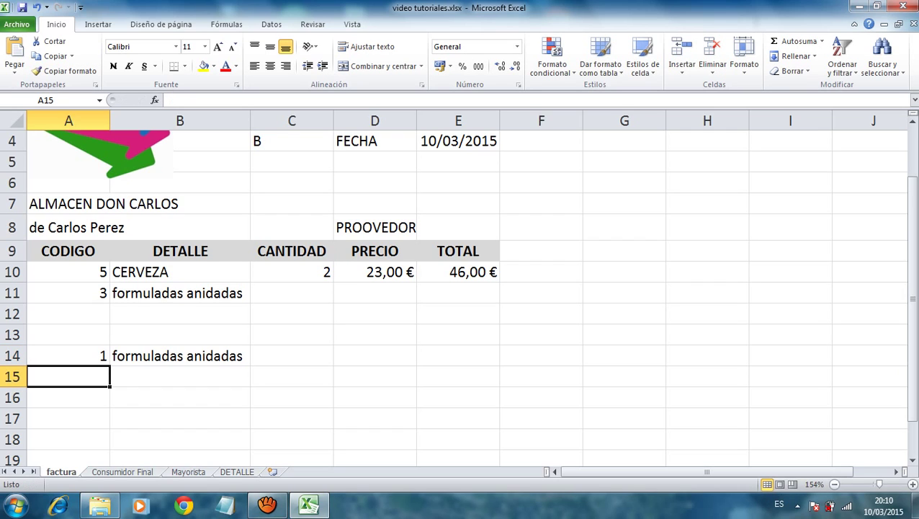
Change B14's SI test from E11 to E8, then review its arguments without changes.
click(179, 356)
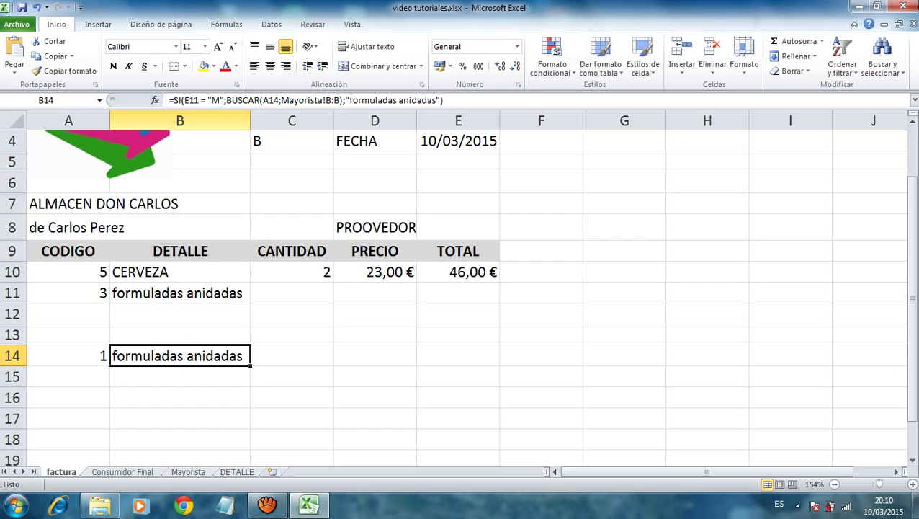
click(190, 100)
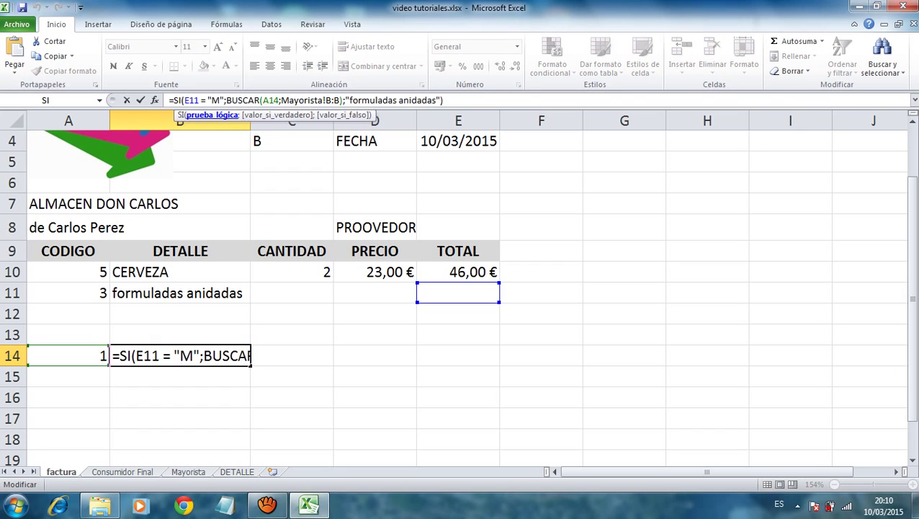
key(BackSpace)
key(BackSpace)
text(8)
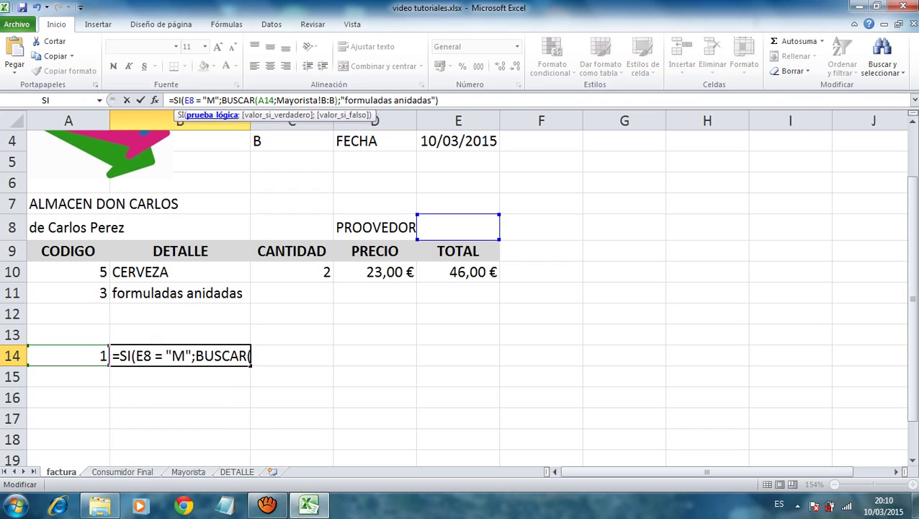
key(Return)
click(180, 356)
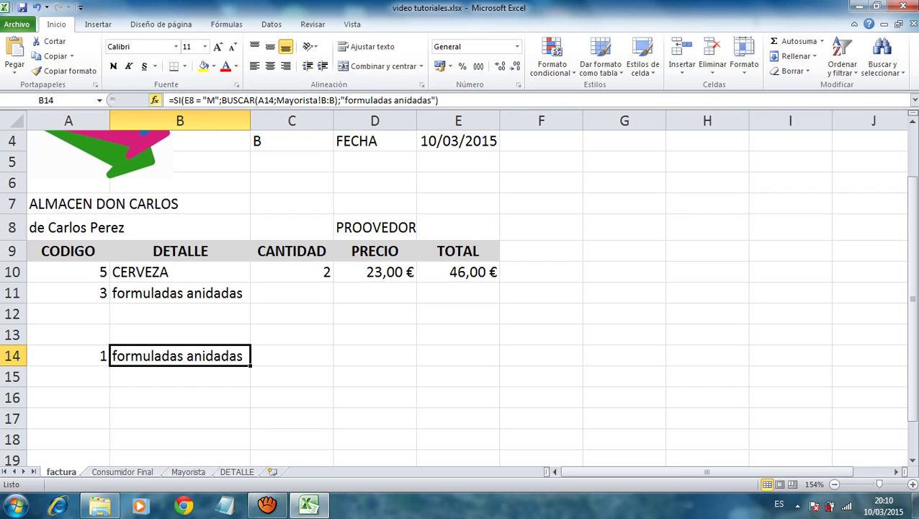
click(155, 100)
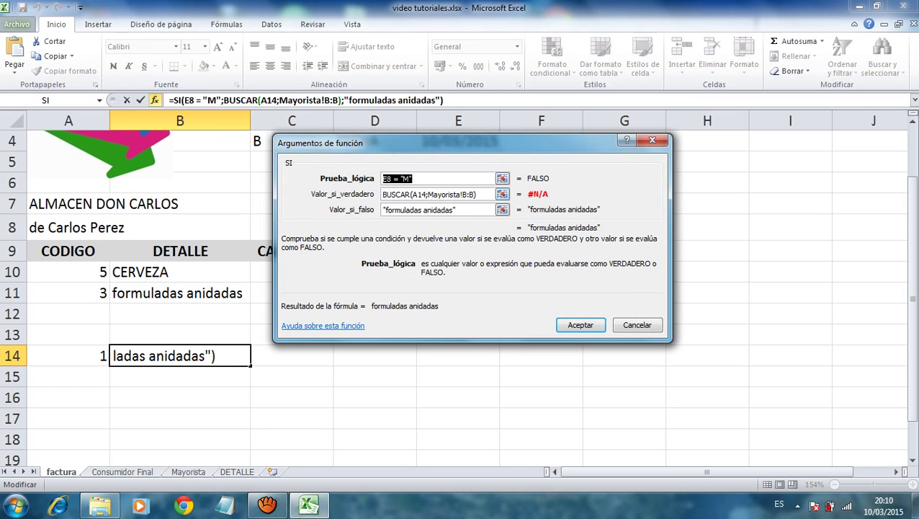
click(637, 325)
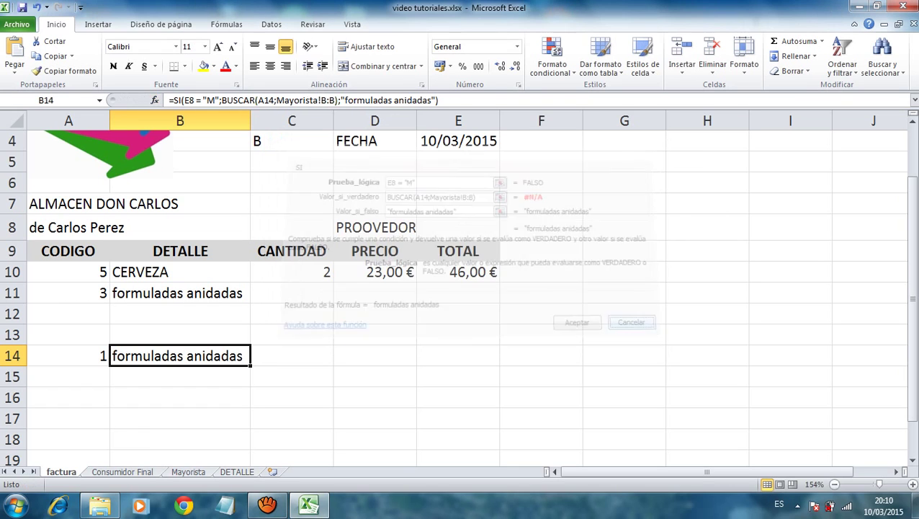
Copy B10's CERVEZA lookup formula into B15.
click(180, 272)
mouse_move(267, 504)
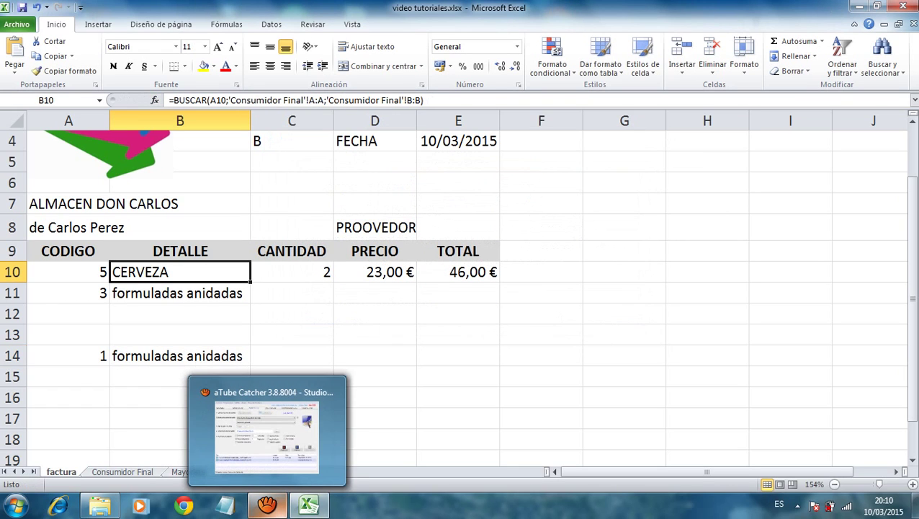
key(ctrl+c)
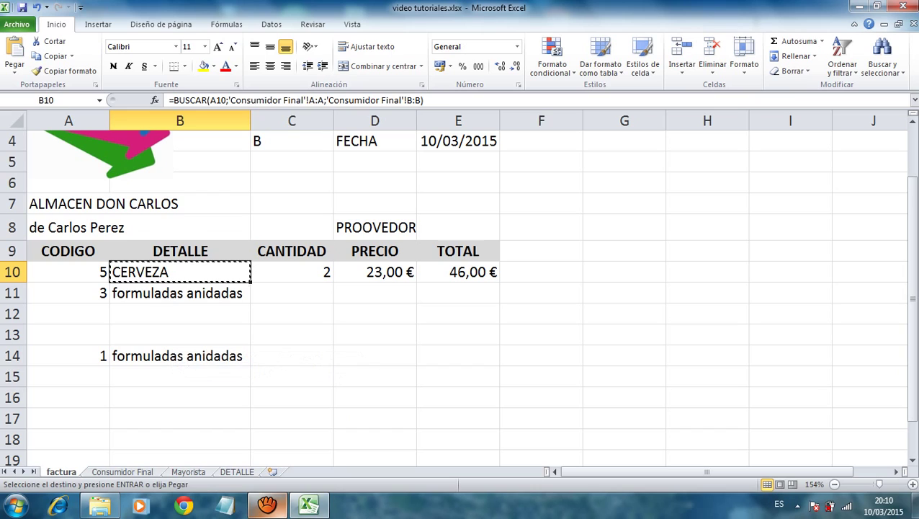
key(Down)
key(Down)
key(Down)
key(Down)
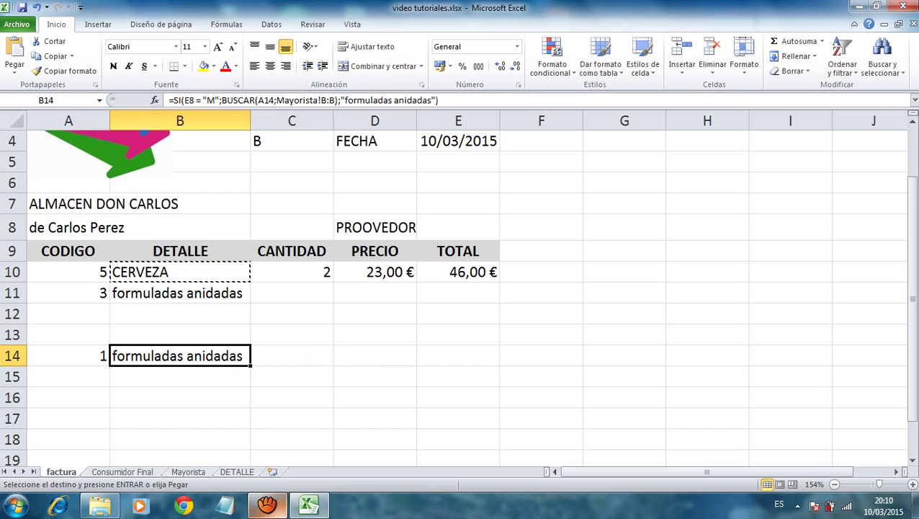
key(Down)
key(ctrl+v)
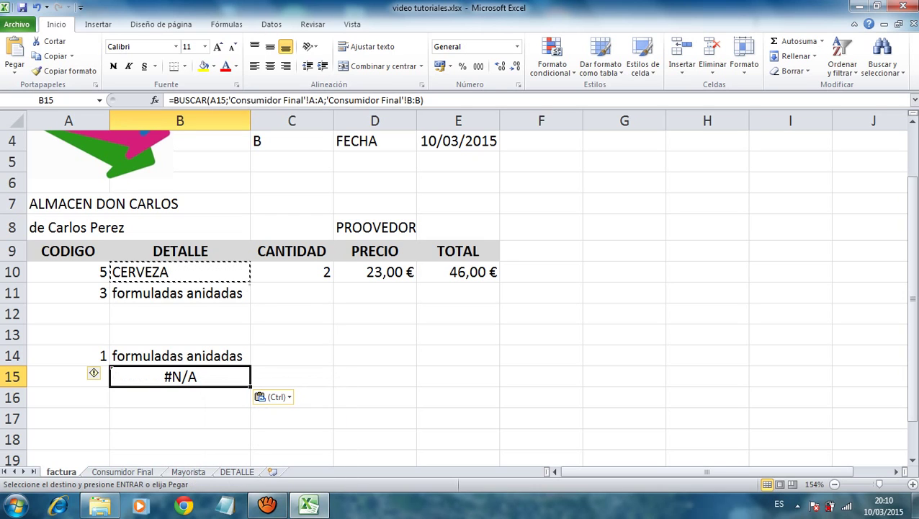
Set B15's BUSCAR lookup range to Mayorista column A in the function arguments.
click(154, 100)
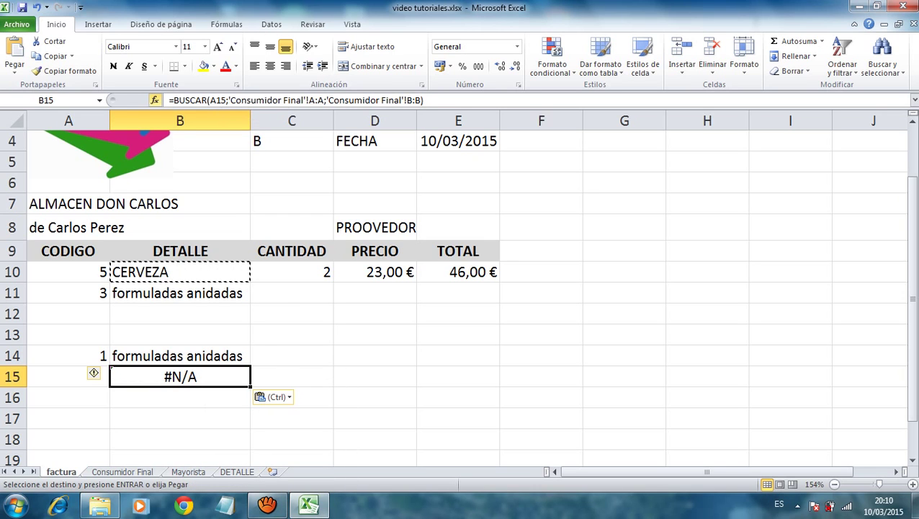
key(Return)
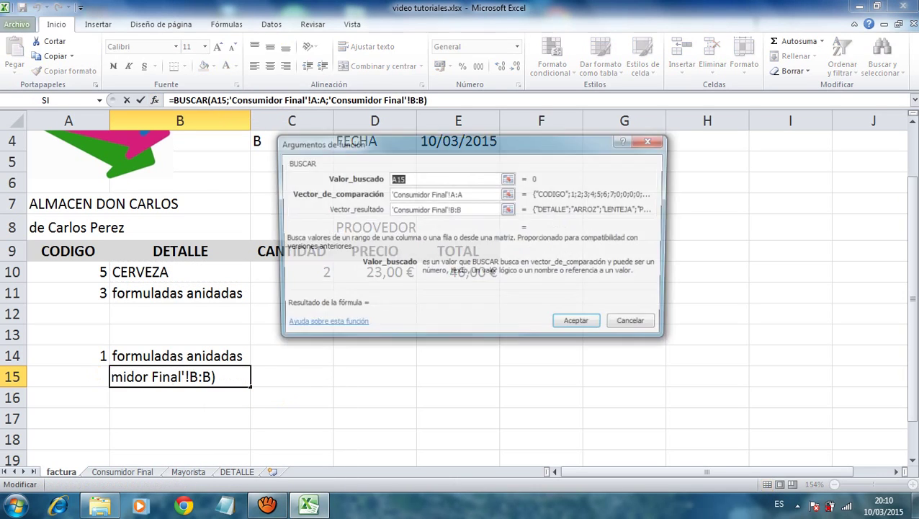
key(Tab)
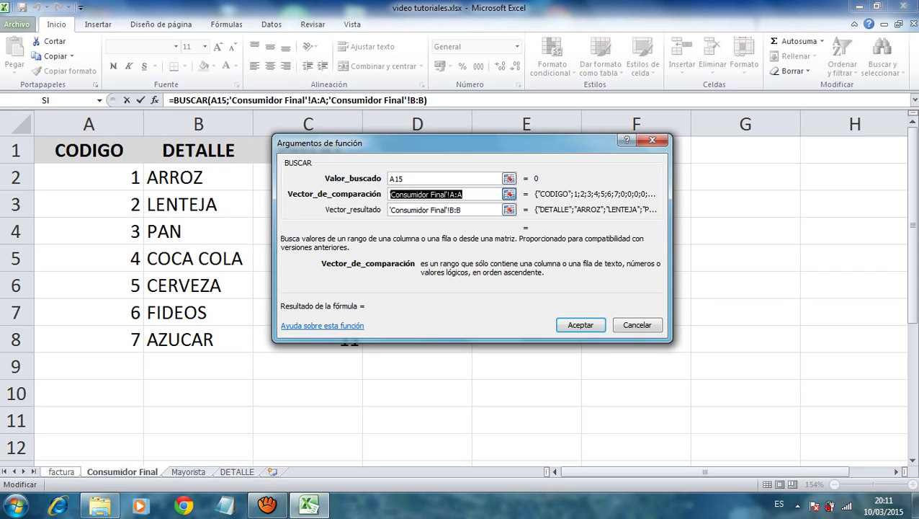
click(509, 194)
key(ctrl+Page_Down)
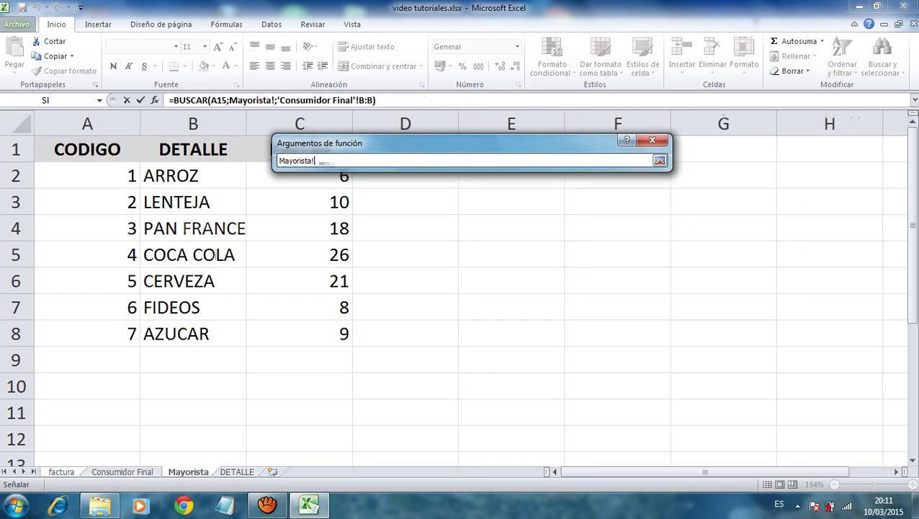
click(87, 124)
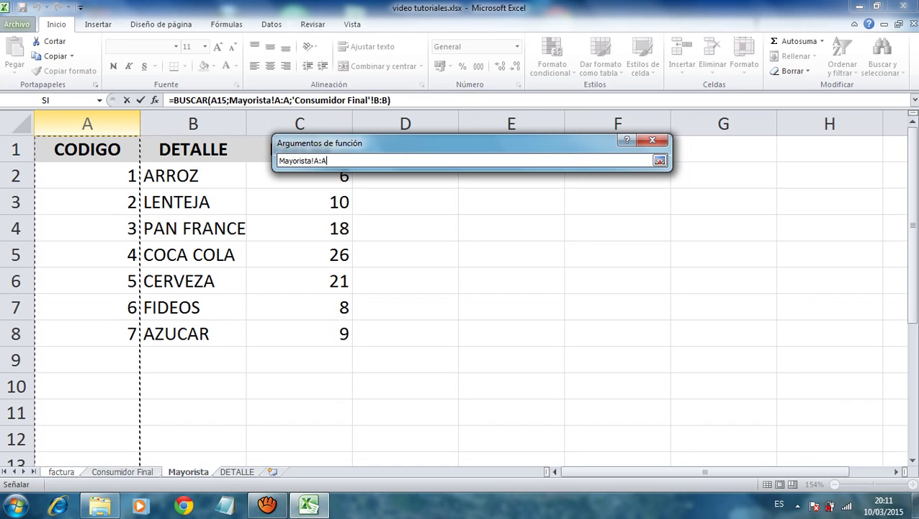
key(Return)
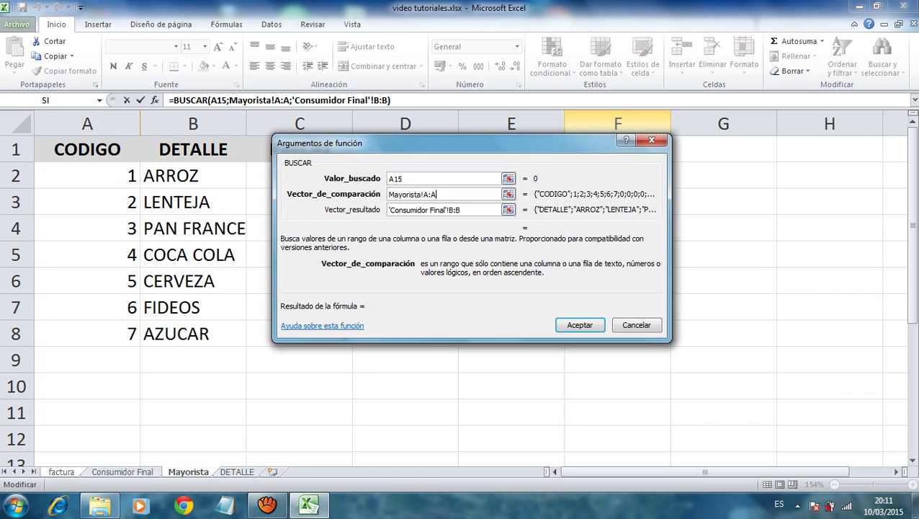
Replace BUSCAR's Consumidor Final result range with Mayorista column B.
key(Tab)
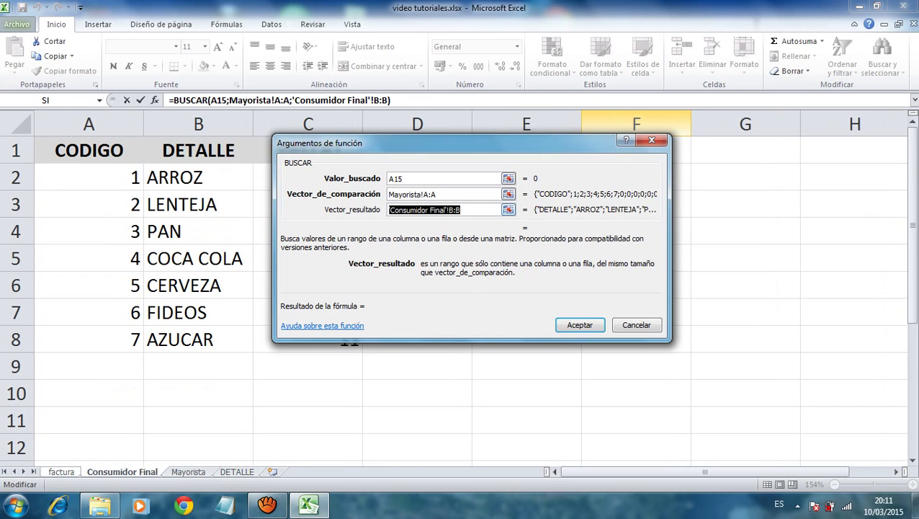
key(BackSpace)
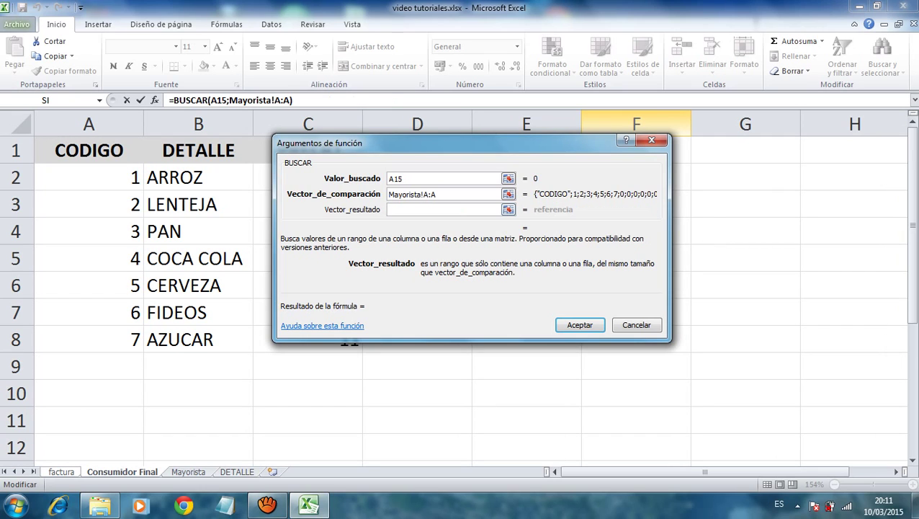
click(508, 209)
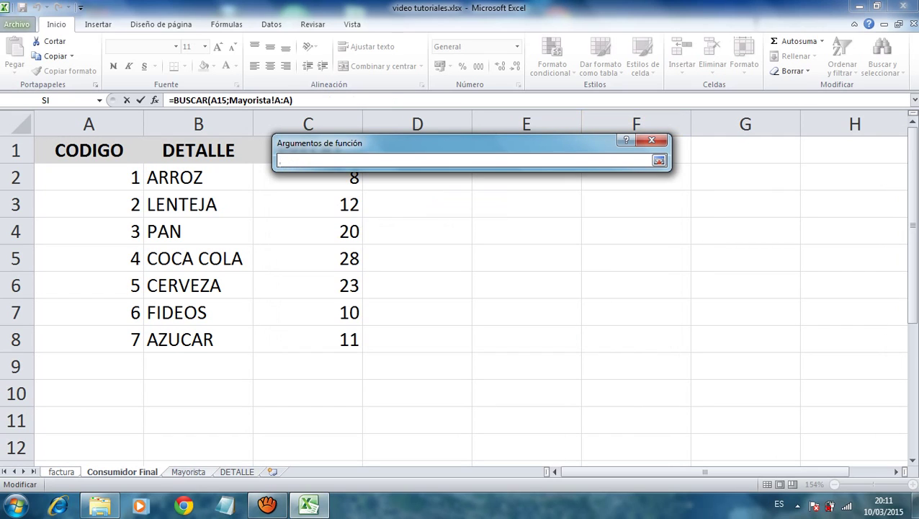
key(ctrl+Page_Down)
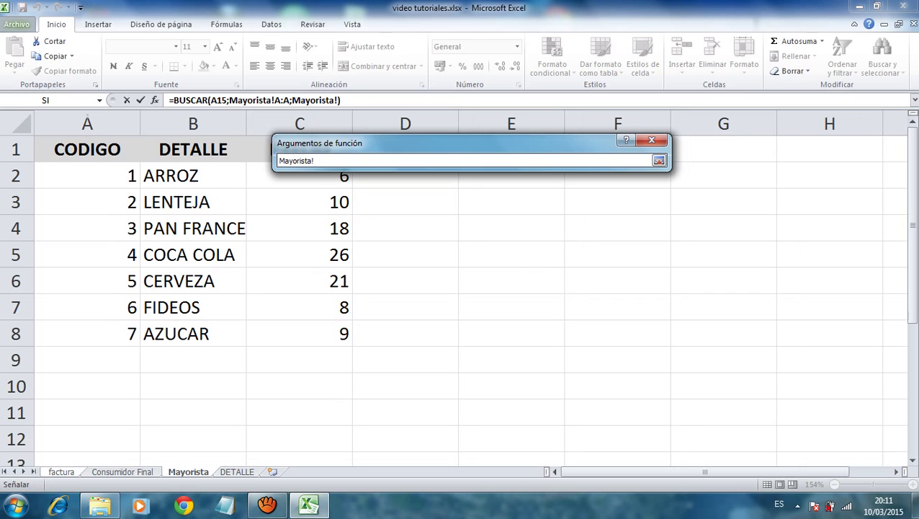
key(ctrl+space)
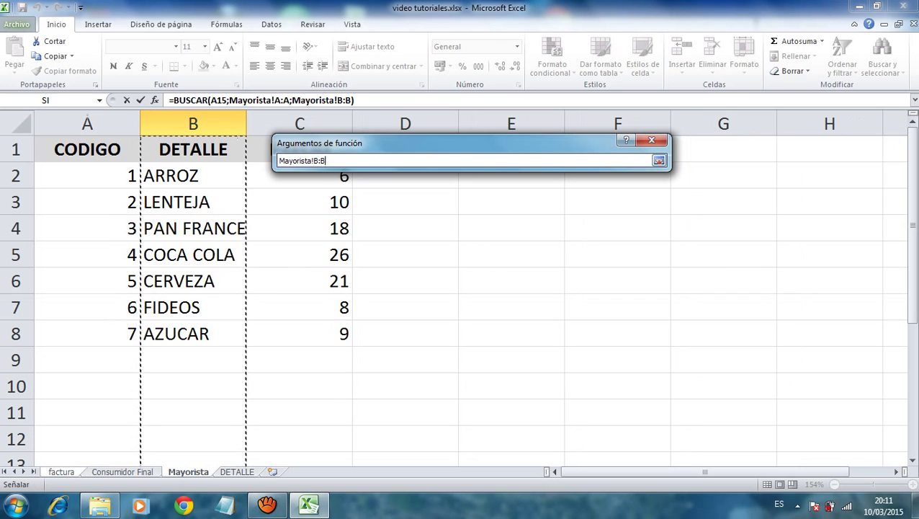
key(Return)
key(Return)
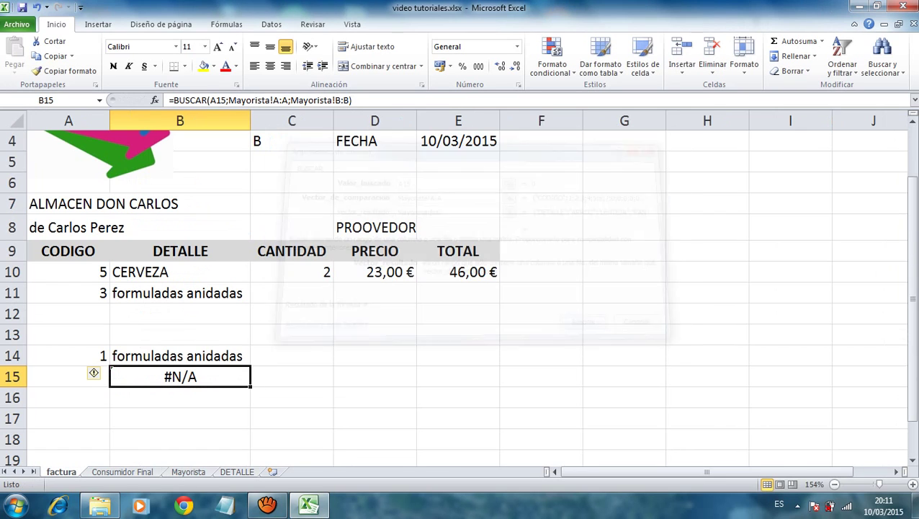
Enter code 3 in A15 so B15 returns PAN FRANCES.
key(Up)
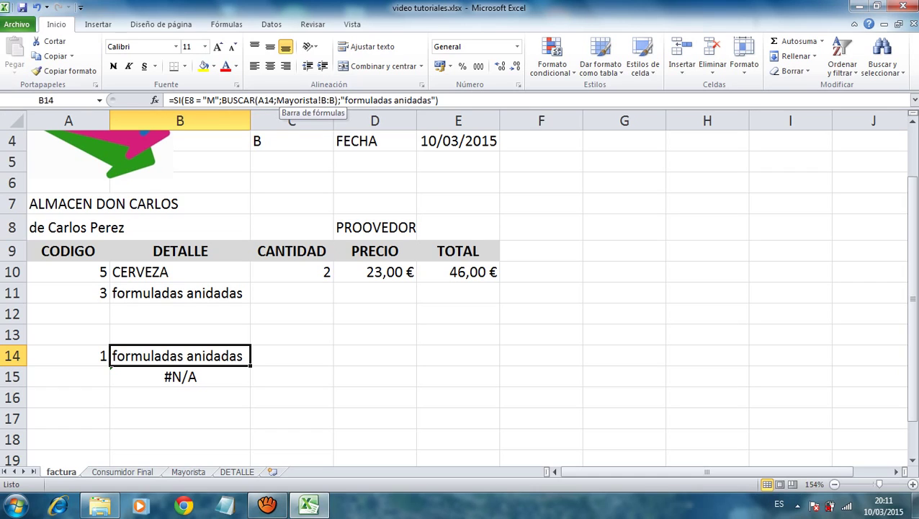
click(180, 376)
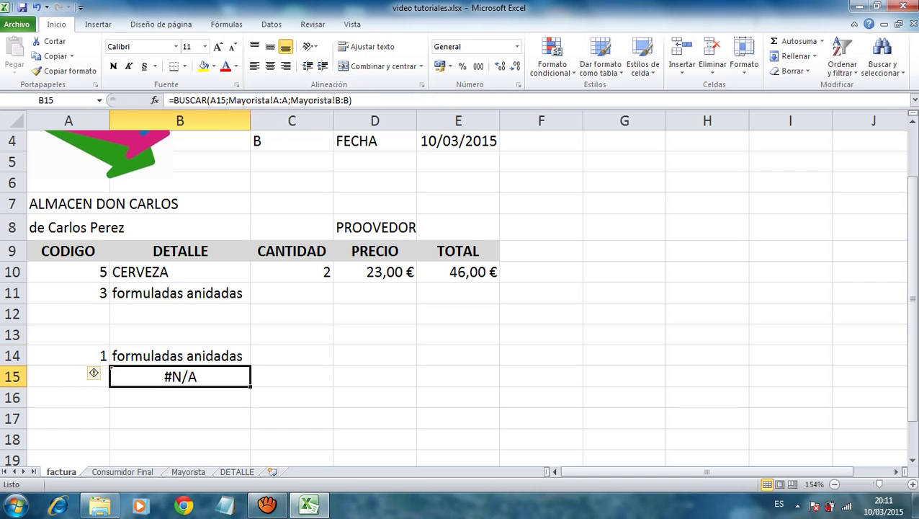
click(68, 376)
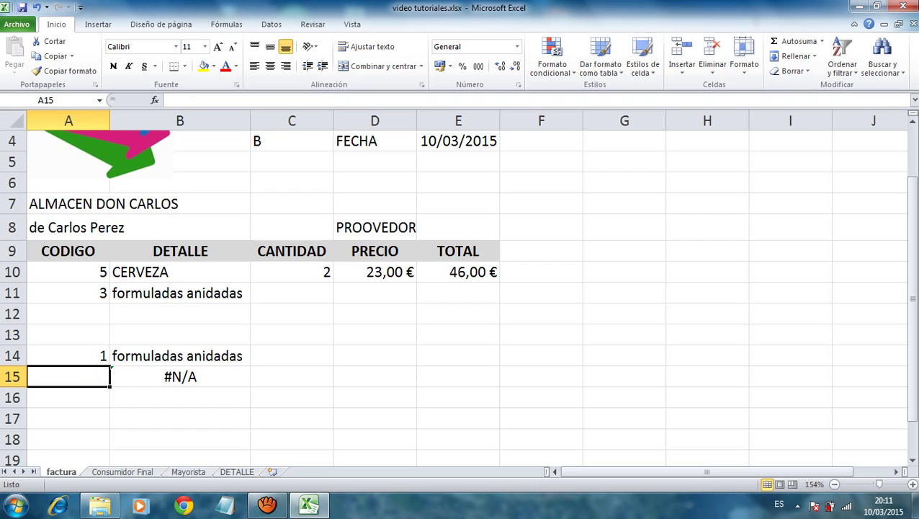
text(3)
key(Return)
click(180, 376)
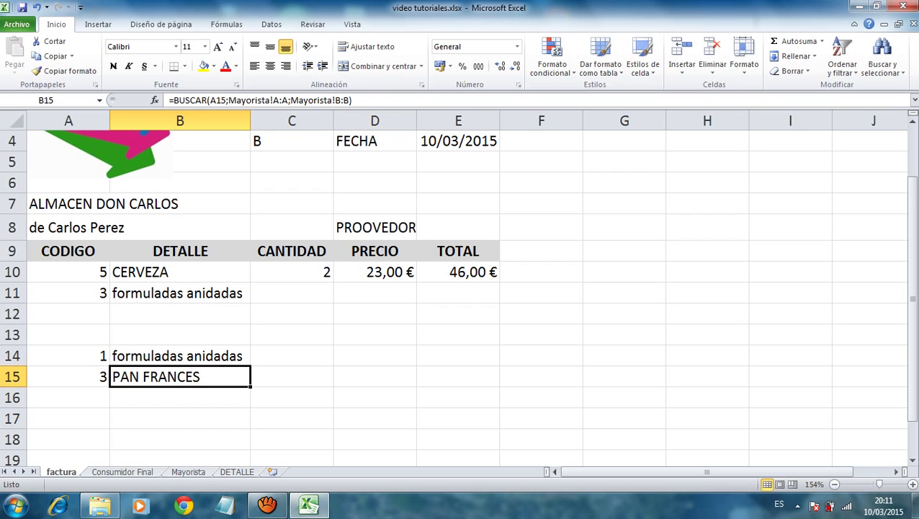
click(349, 100)
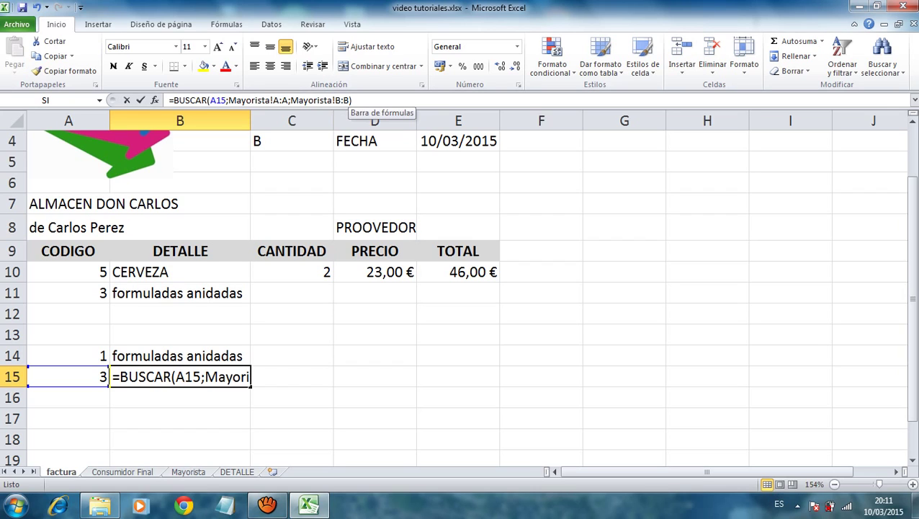
Paste BUSCAR(A15;Mayorista!A:A;Mayorista!B:B) over the old lookup inside B14's SI formula.
drag(352, 100, 173, 100)
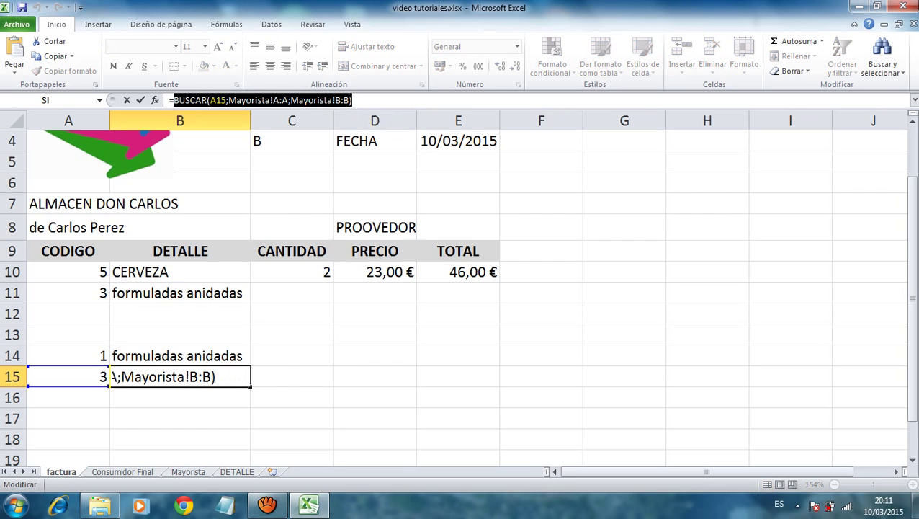
click(180, 356)
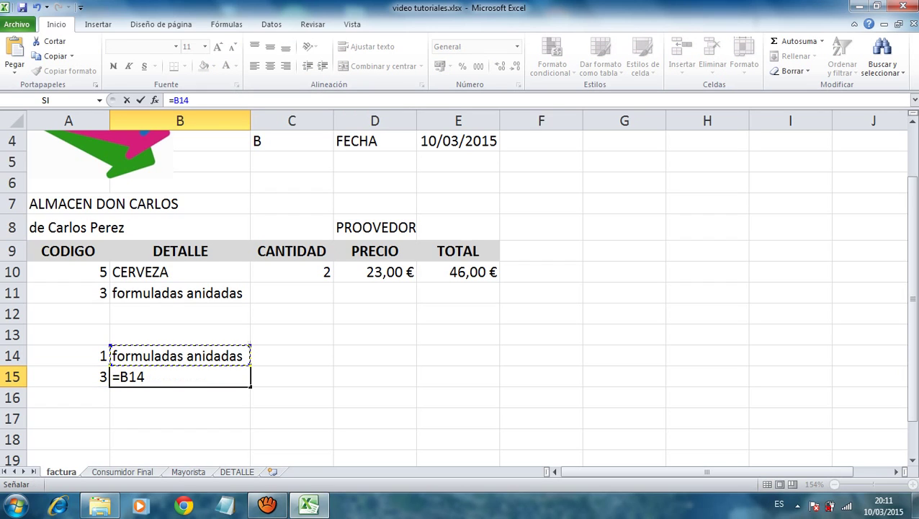
key(Escape)
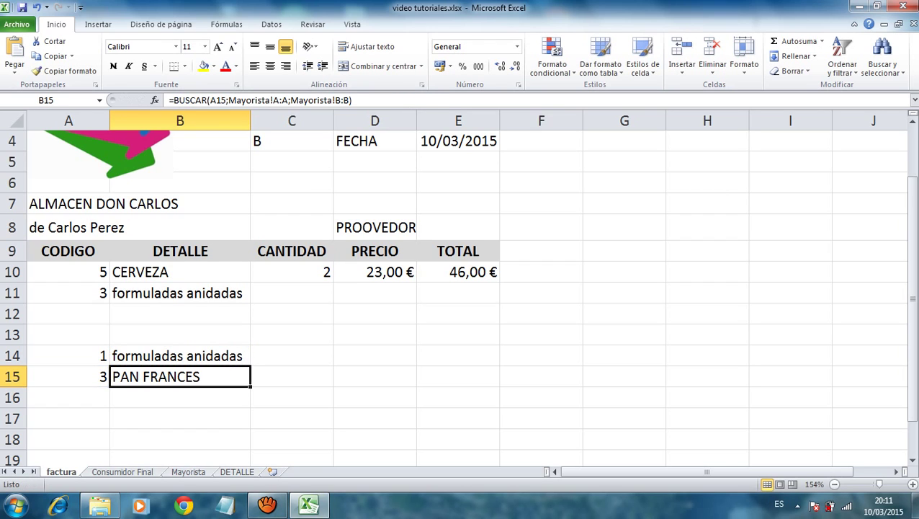
click(180, 356)
click(222, 101)
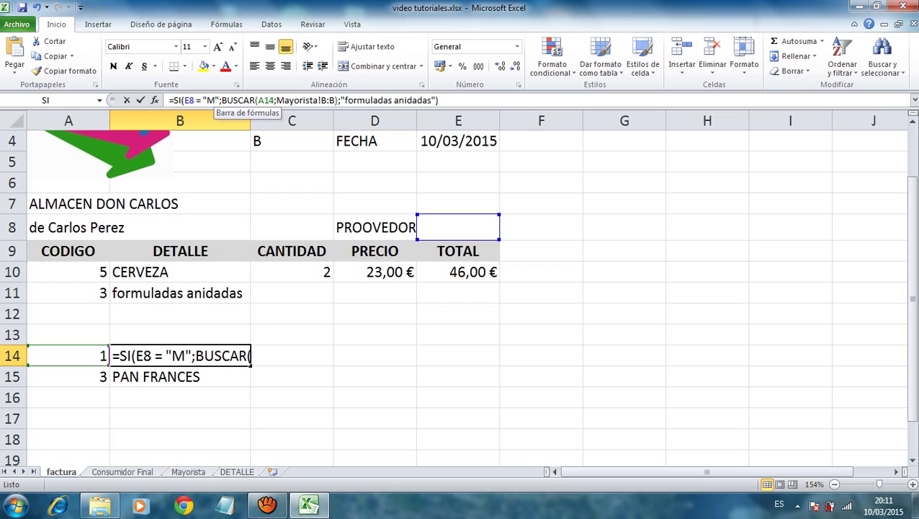
drag(222, 100, 335, 100)
click(243, 100)
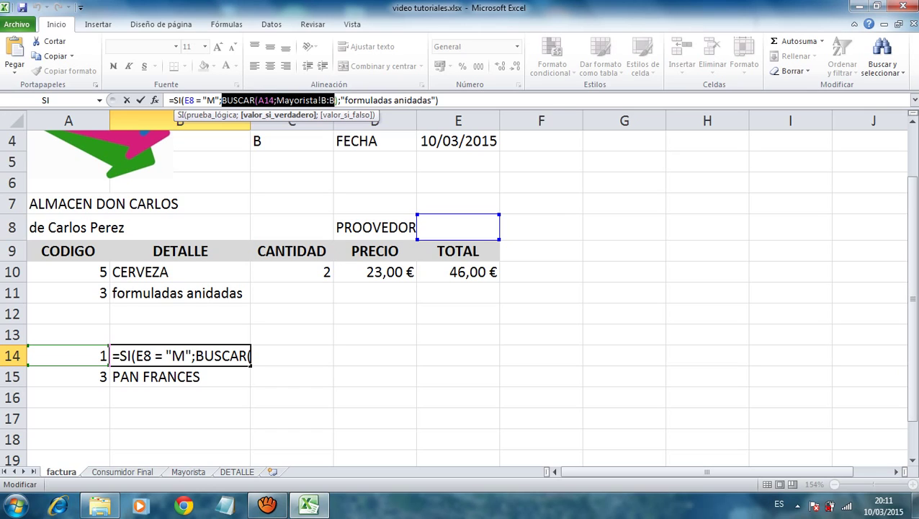
key(ctrl+v)
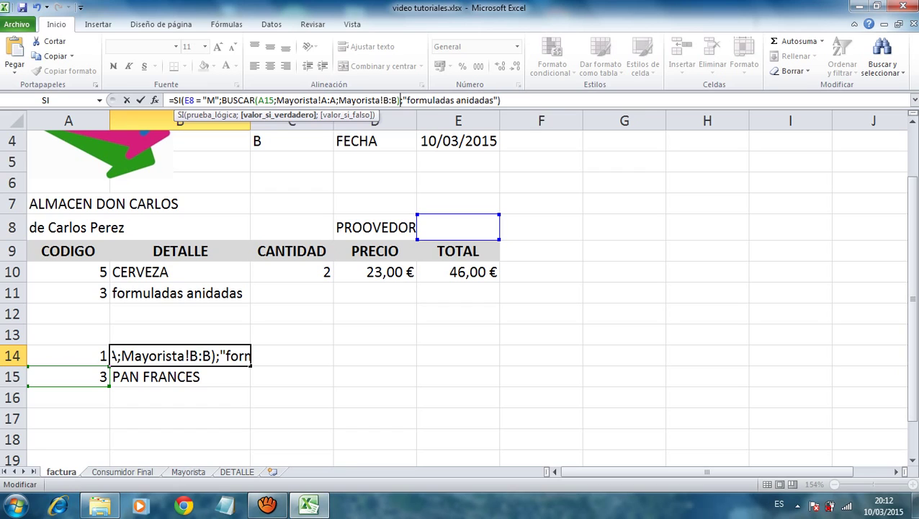
key(Return)
Clear the test lookup formula from B15 and code 3 from A15.
click(180, 355)
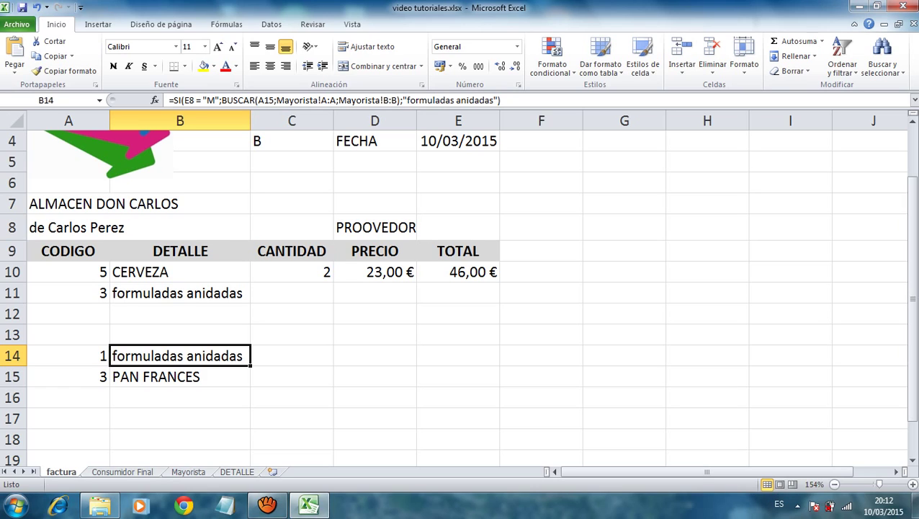
click(180, 376)
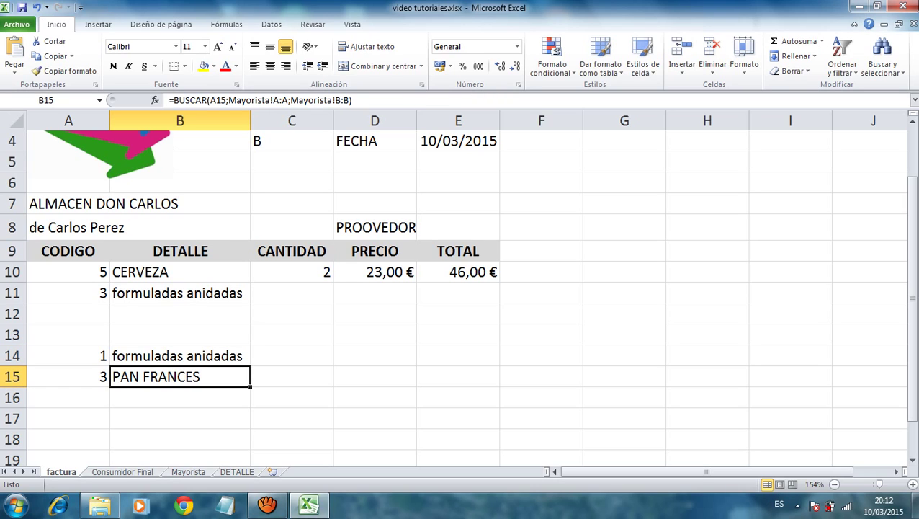
key(Delete)
click(69, 376)
key(Delete)
click(69, 355)
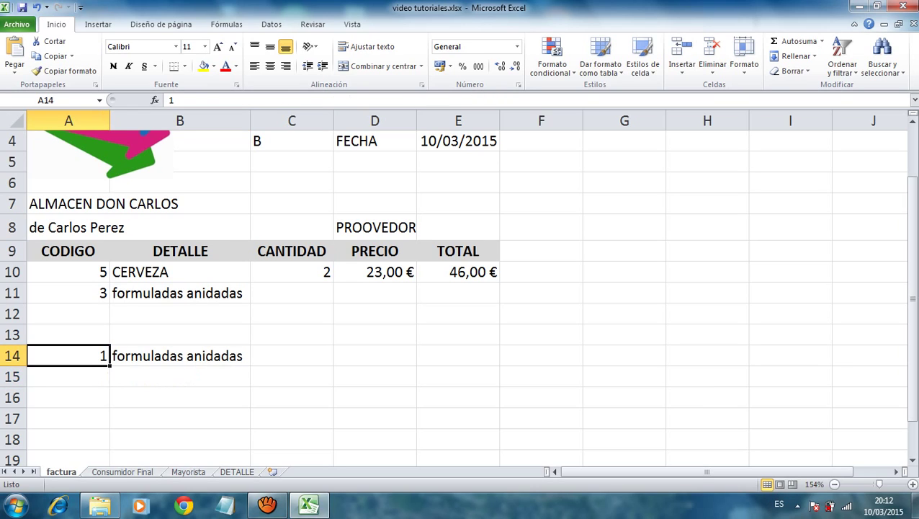
click(180, 355)
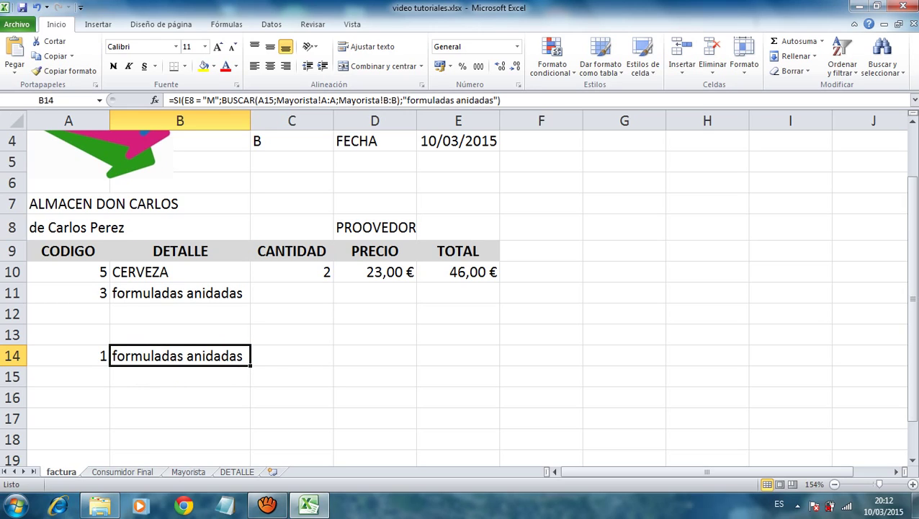
Enter m as the customer type in E8, leaving B14 showing #N/A.
click(459, 227)
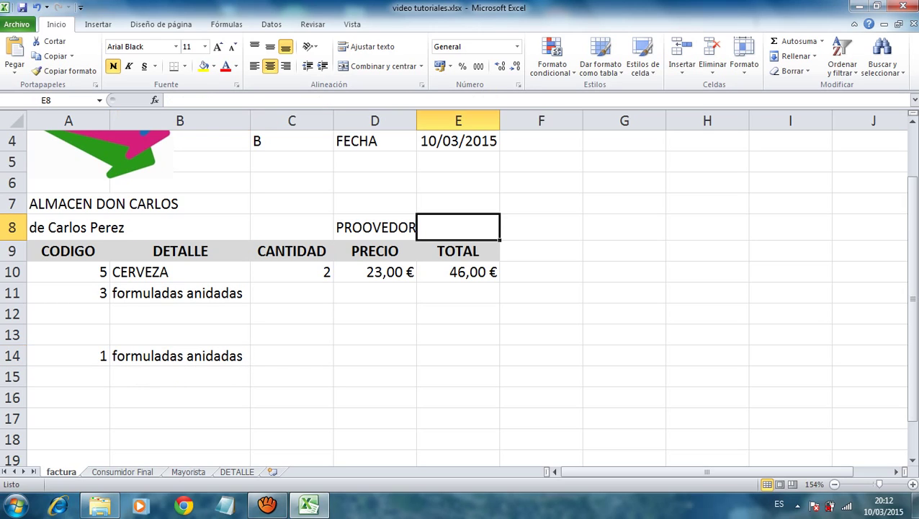
text(m)
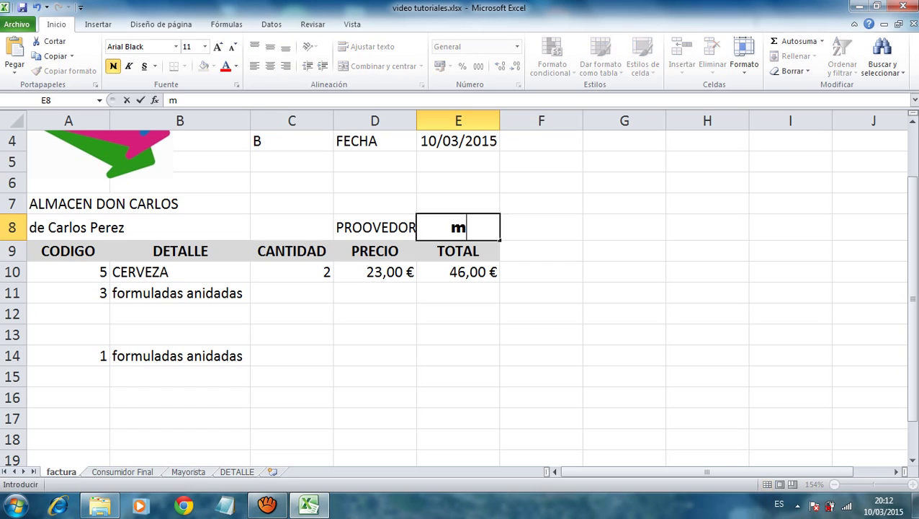
key(Return)
click(459, 227)
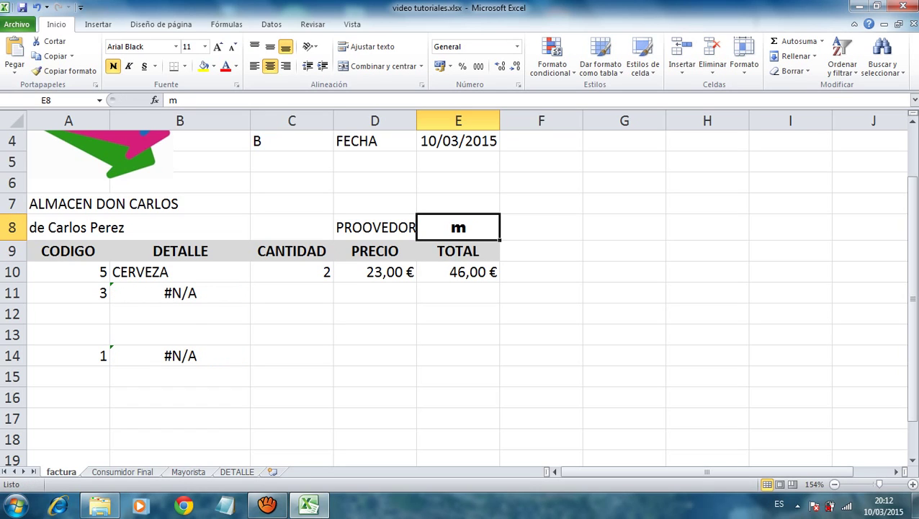
click(180, 355)
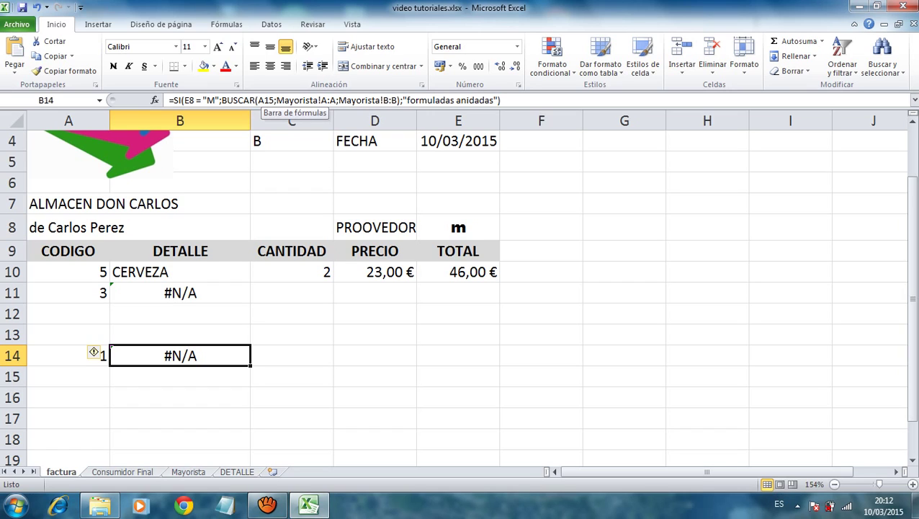
Change B14's Mayorista lookup reference from A15 to A14, then to A11.
click(267, 101)
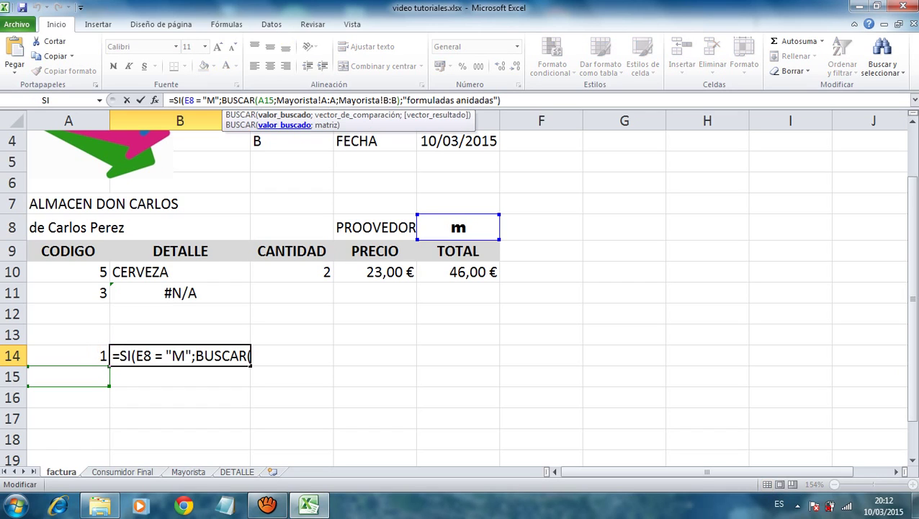
key(Delete)
text(4)
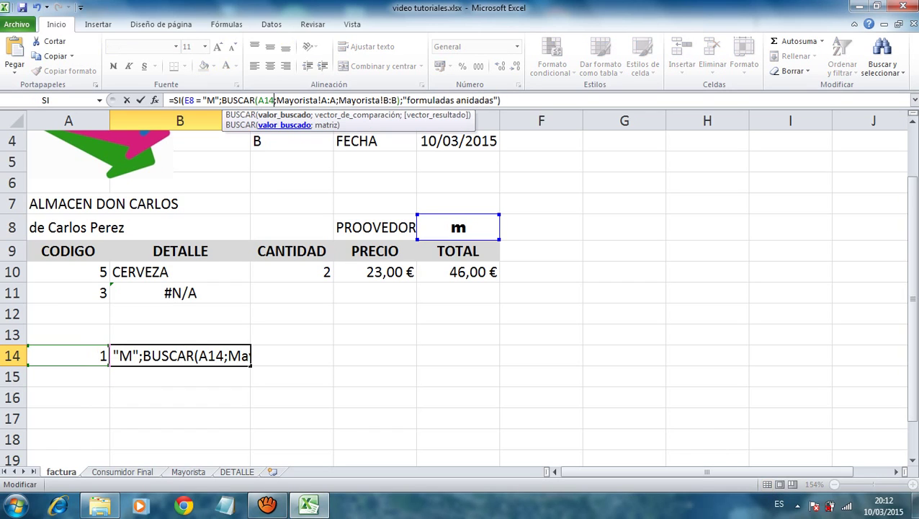
key(Return)
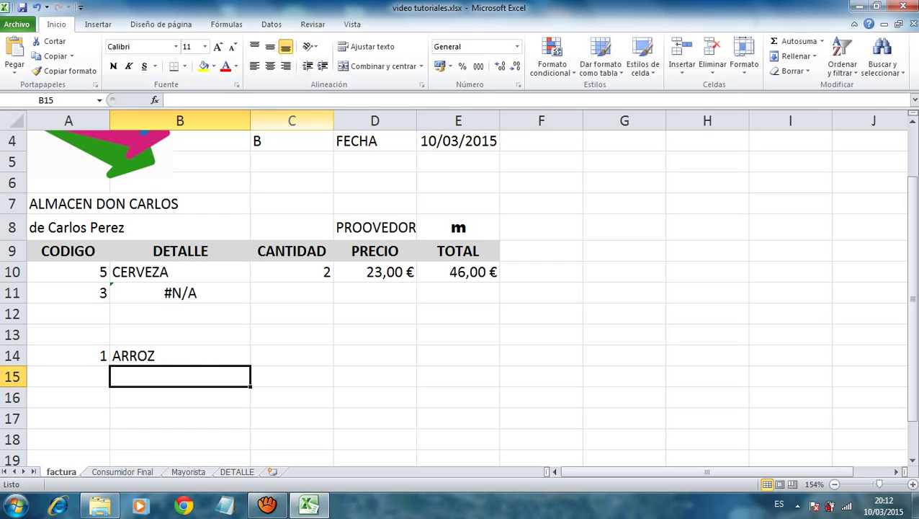
click(181, 355)
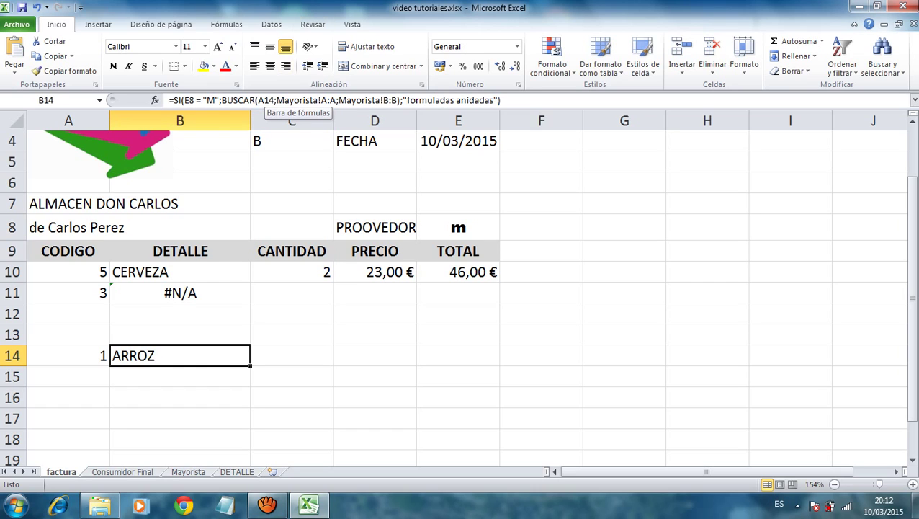
click(266, 100)
key(BackSpace)
text(1)
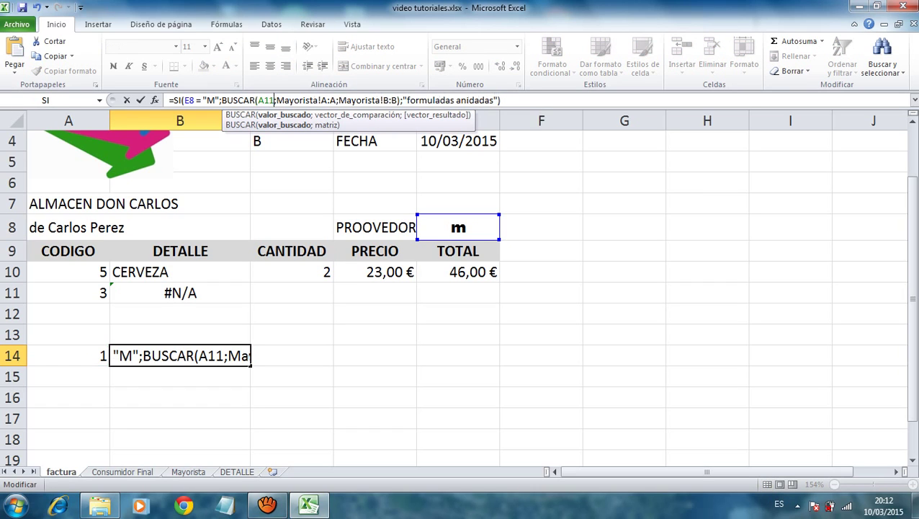
key(Return)
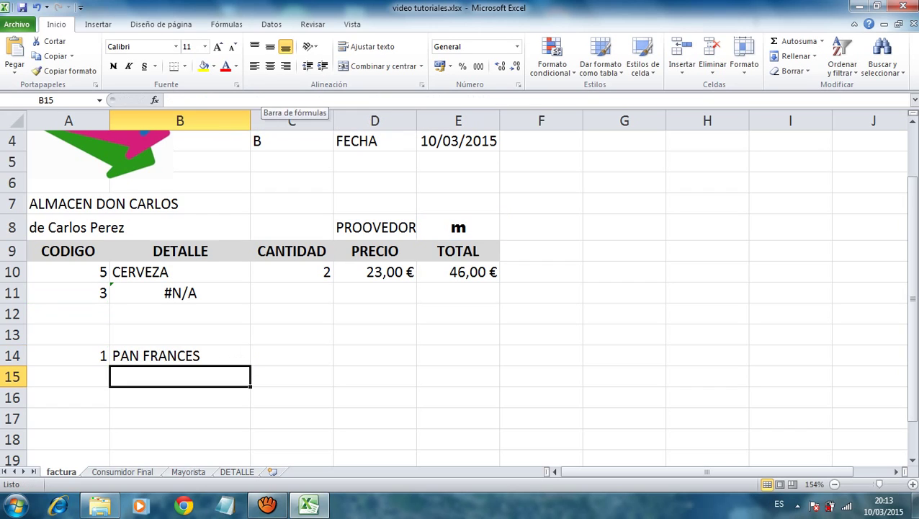
key(Up)
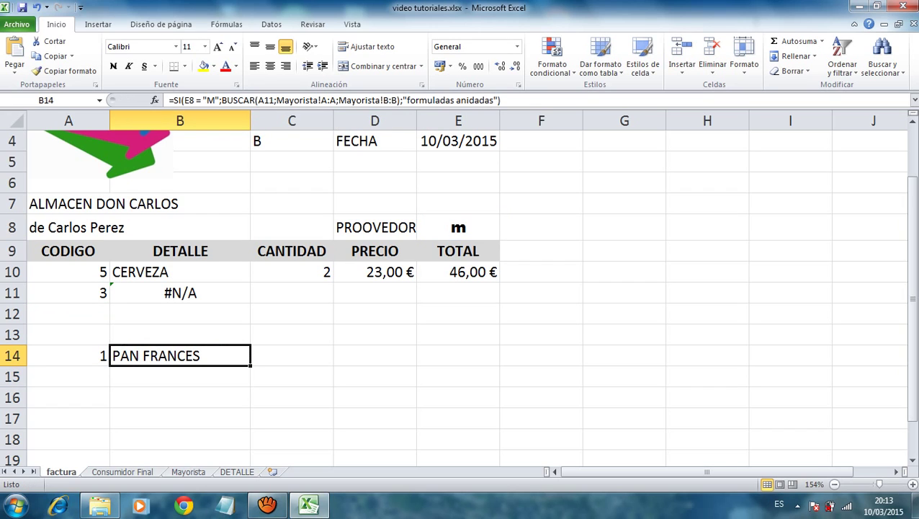
drag(172, 100, 500, 100)
key(ctrl+c)
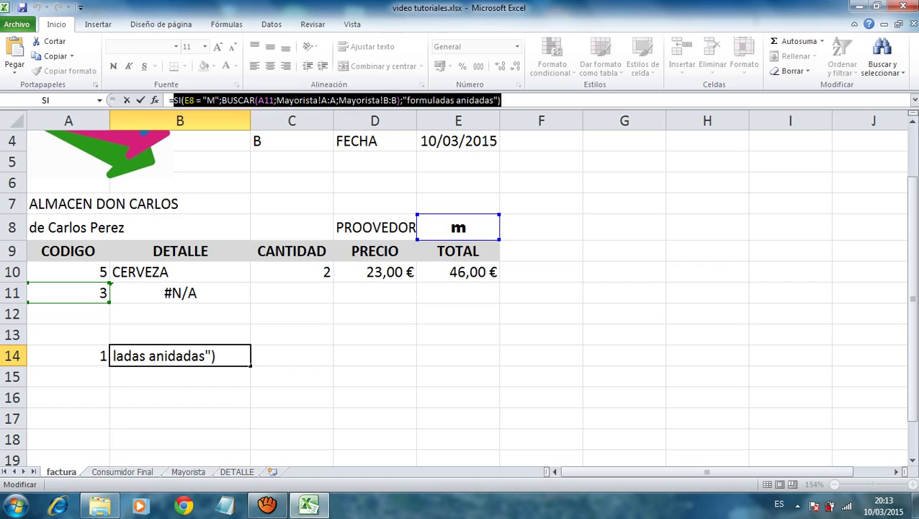
Paste B14's corrected Mayorista SI over the inner SI in B11's formula.
key(Escape)
click(115, 292)
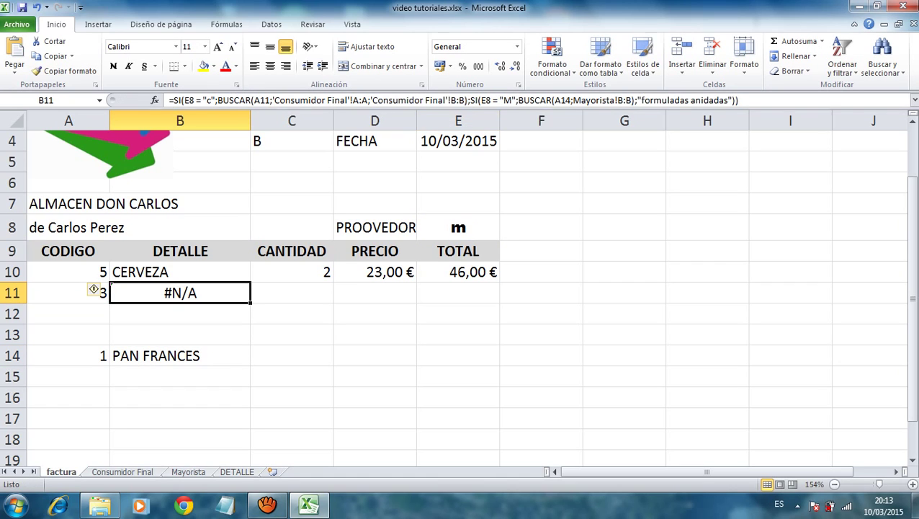
drag(470, 100, 732, 101)
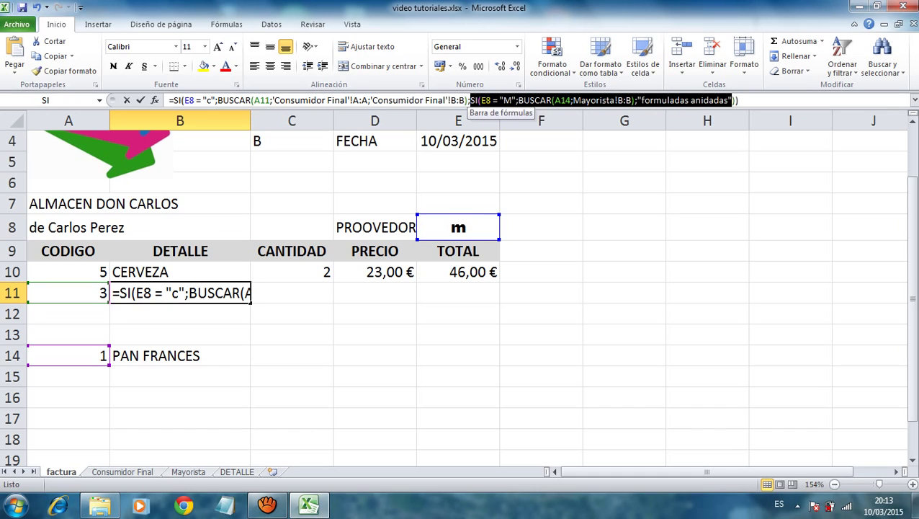
drag(732, 100, 733, 100)
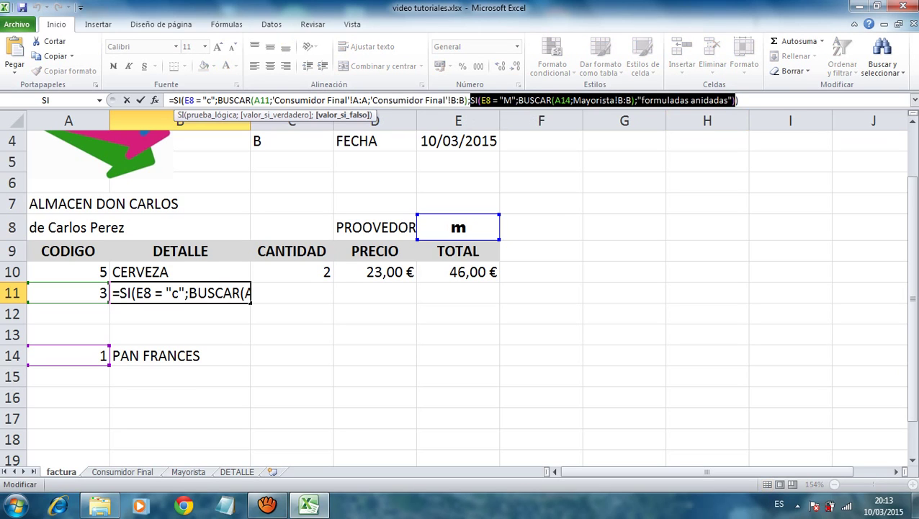
key(ctrl+v)
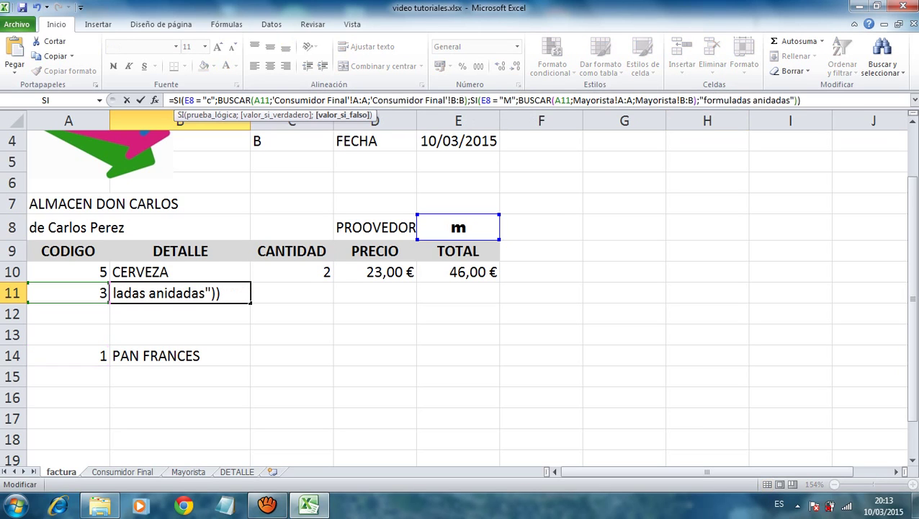
key(Return)
Empty E8 so B11 returns formuladas anidadas.
click(180, 292)
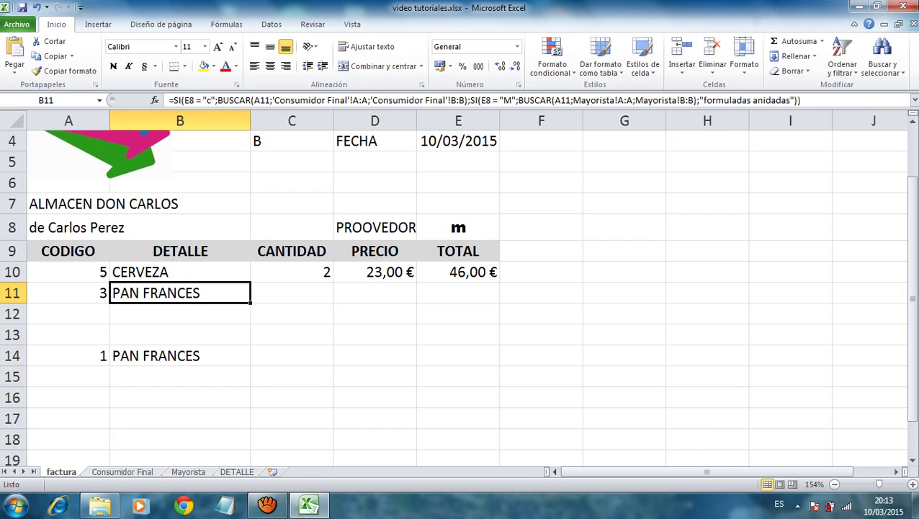
click(459, 227)
key(Delete)
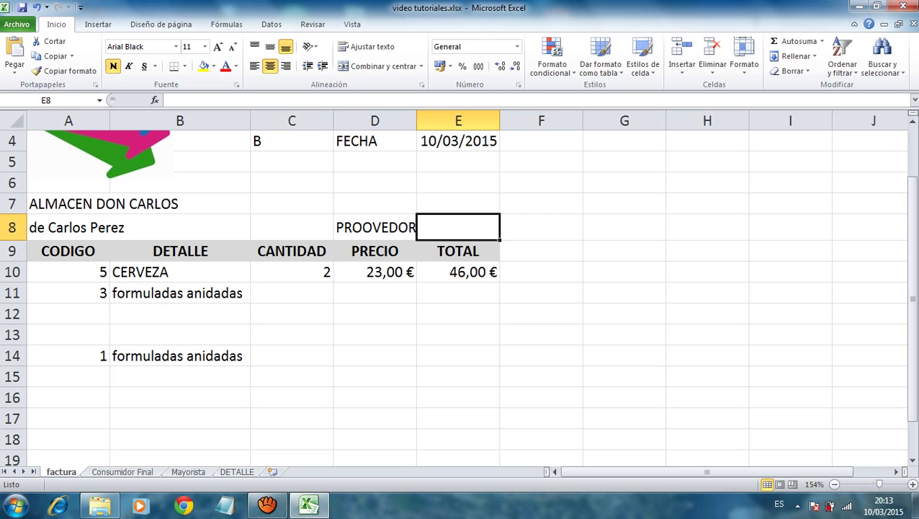
Clear the leftover test formula and code from B14 and A14.
key(ctrl+Page_Down)
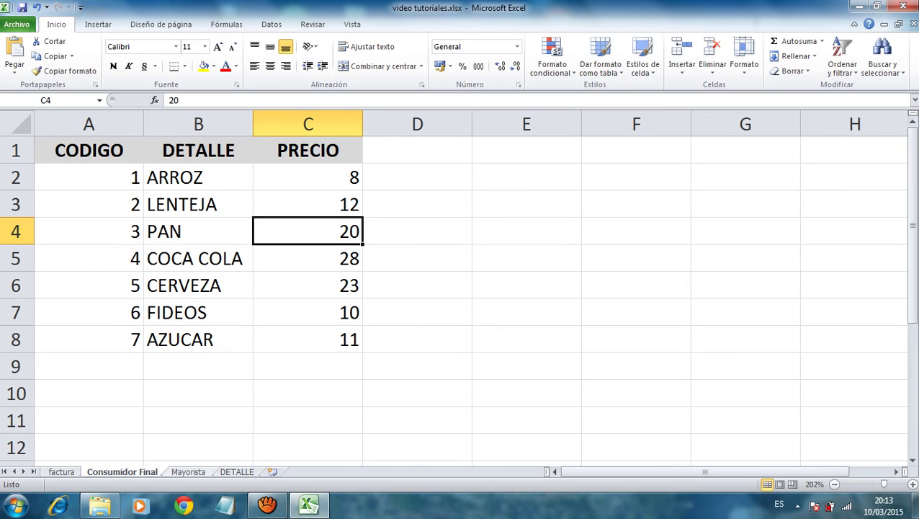
key(ctrl+Page_Down)
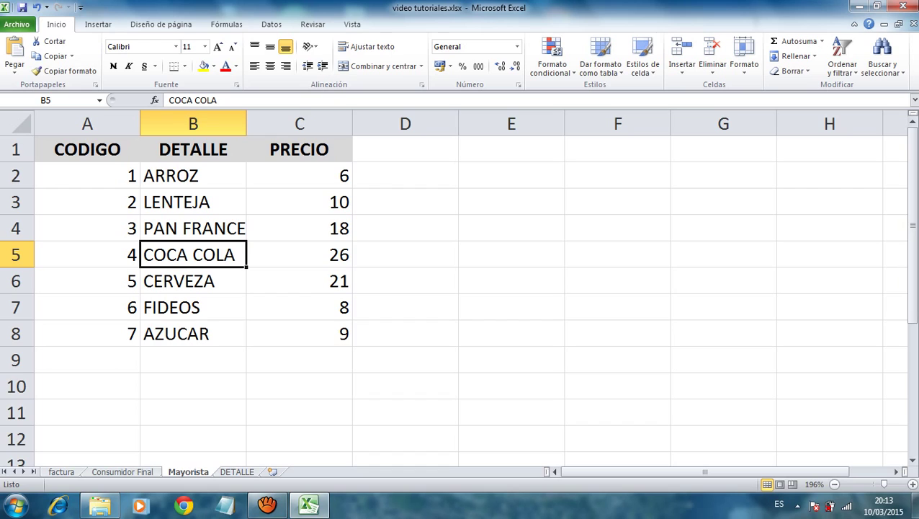
key(ctrl+Page_Up)
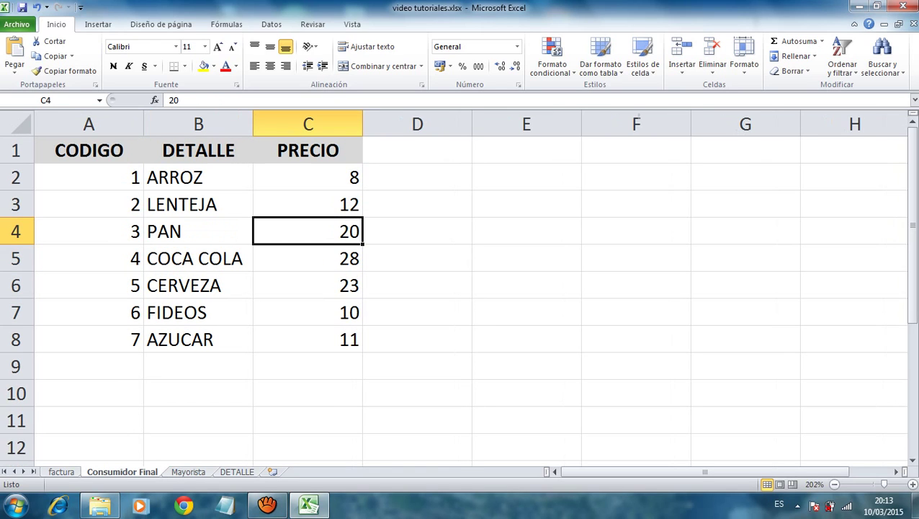
key(ctrl+Page_Up)
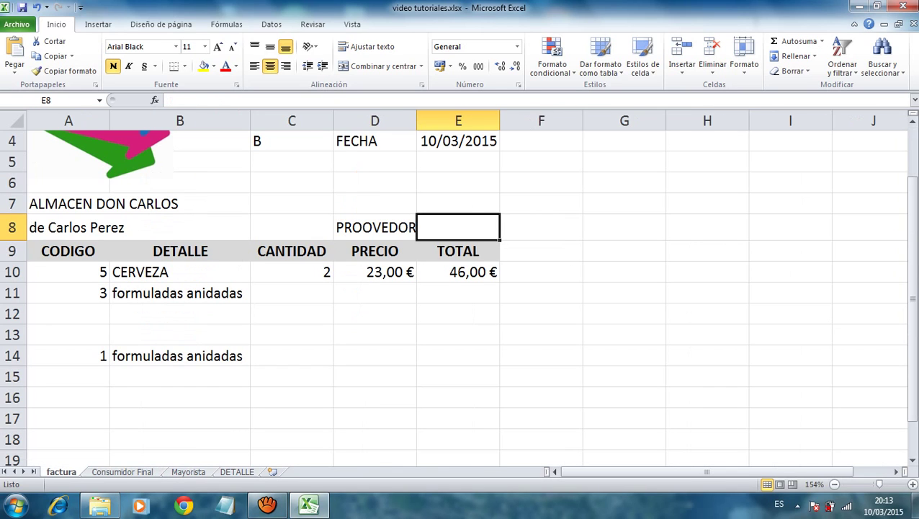
click(179, 355)
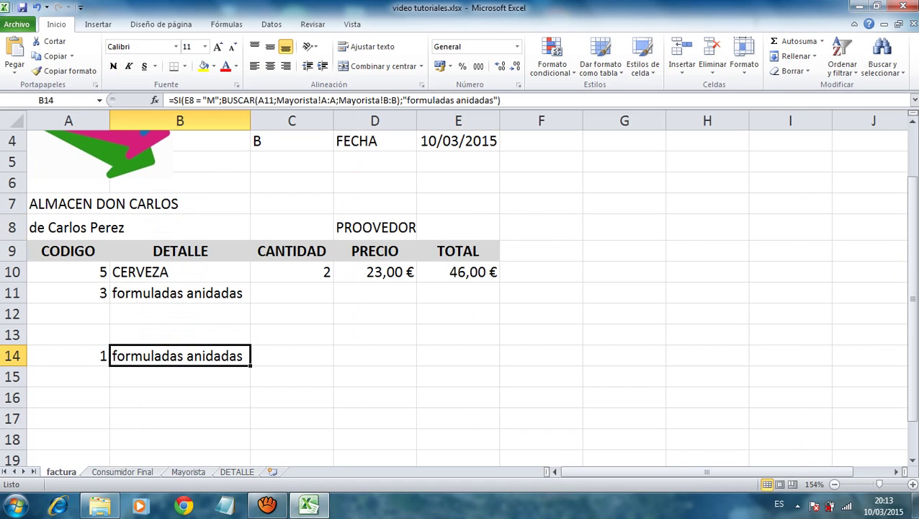
key(Delete)
click(69, 355)
key(Delete)
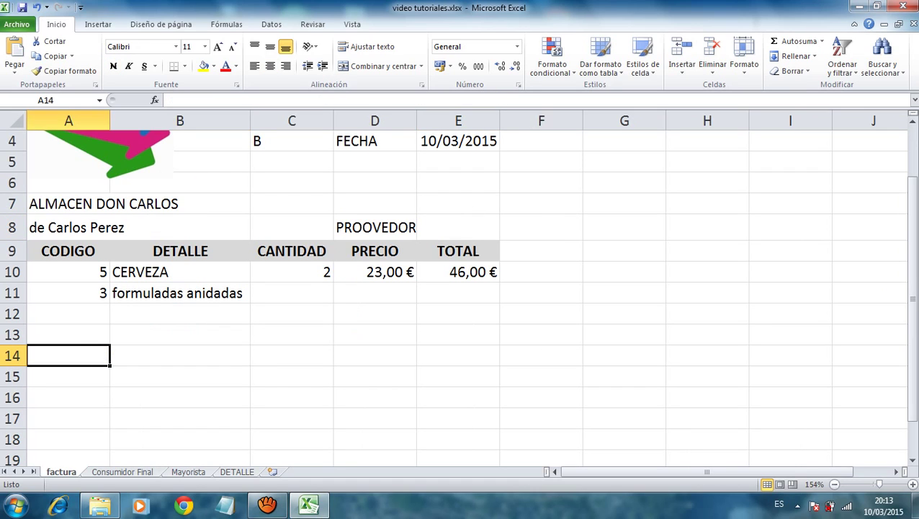
Test provider code C in E8, then set it to M so B11 shows PAN FRANCES.
click(458, 227)
text(e)
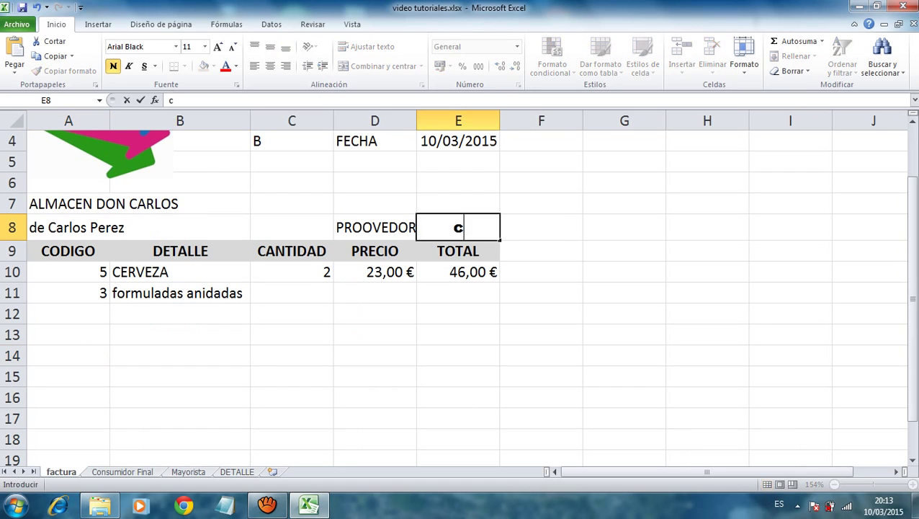
key(BackSpace)
text(C)
key(Return)
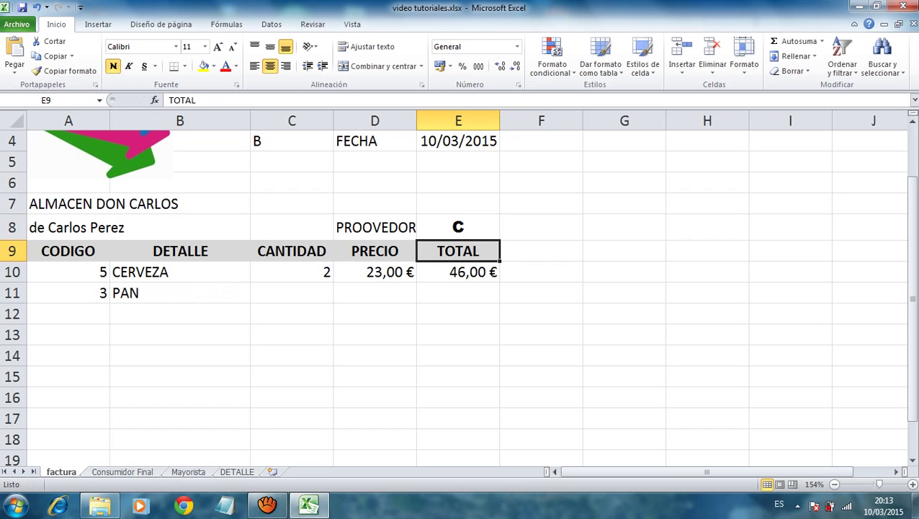
click(458, 227)
text(M)
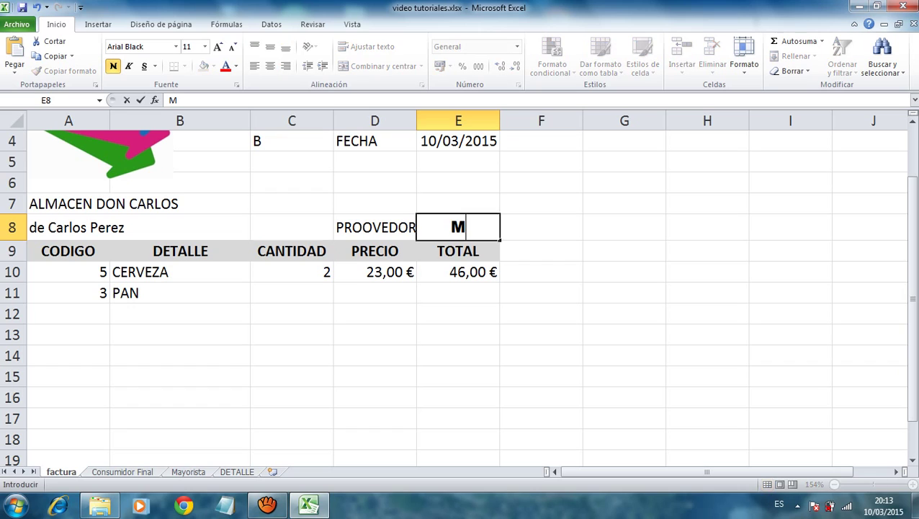
key(Return)
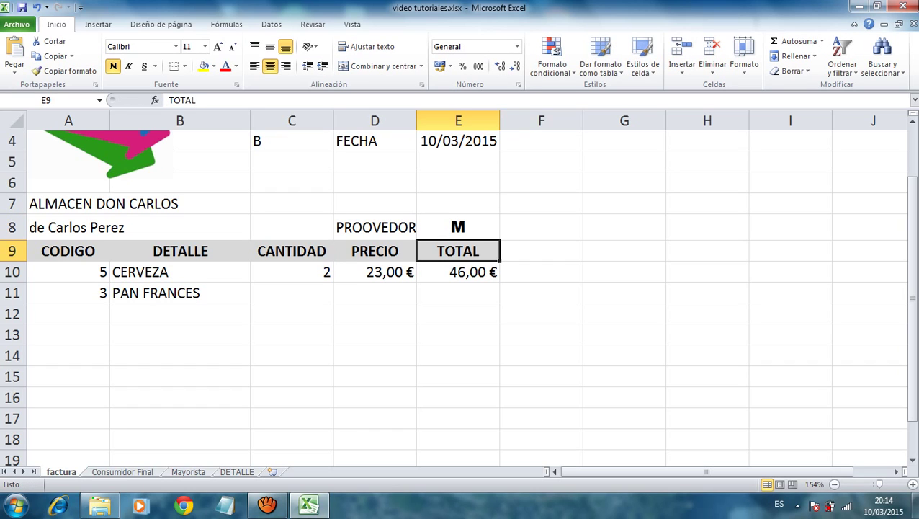
click(459, 227)
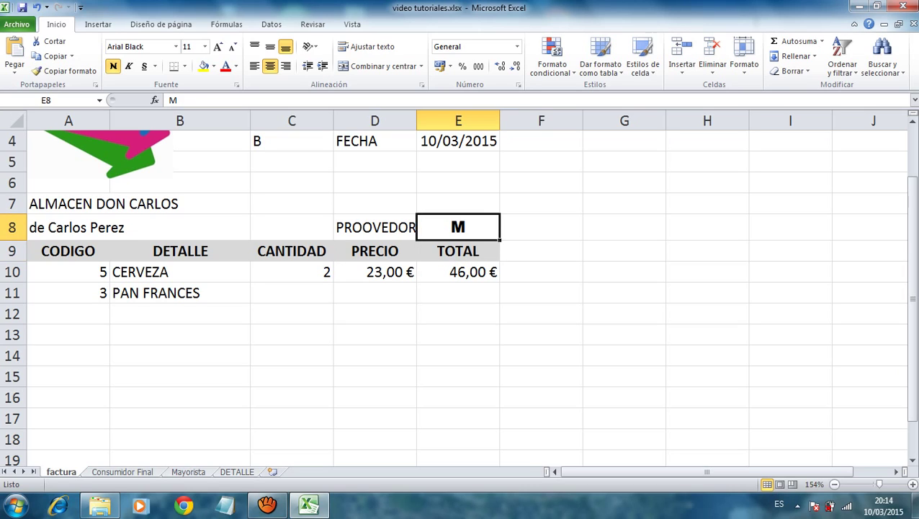
click(180, 293)
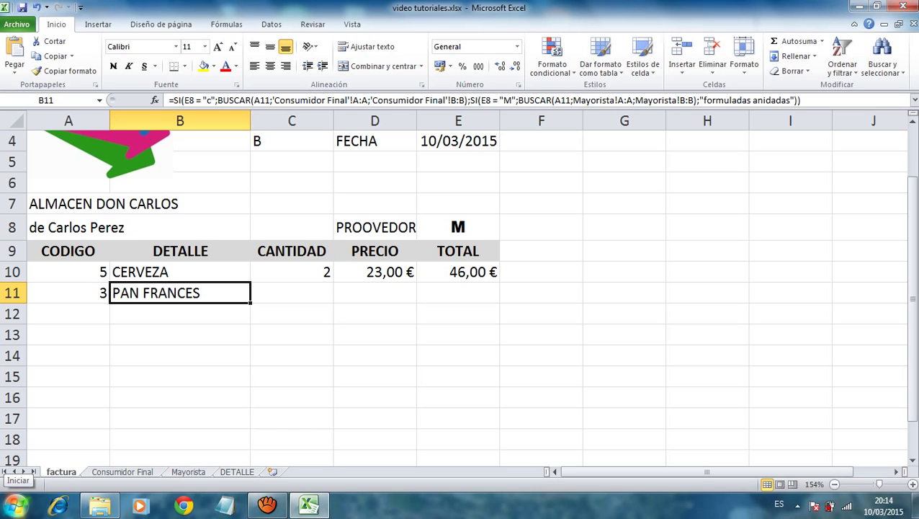
click(374, 292)
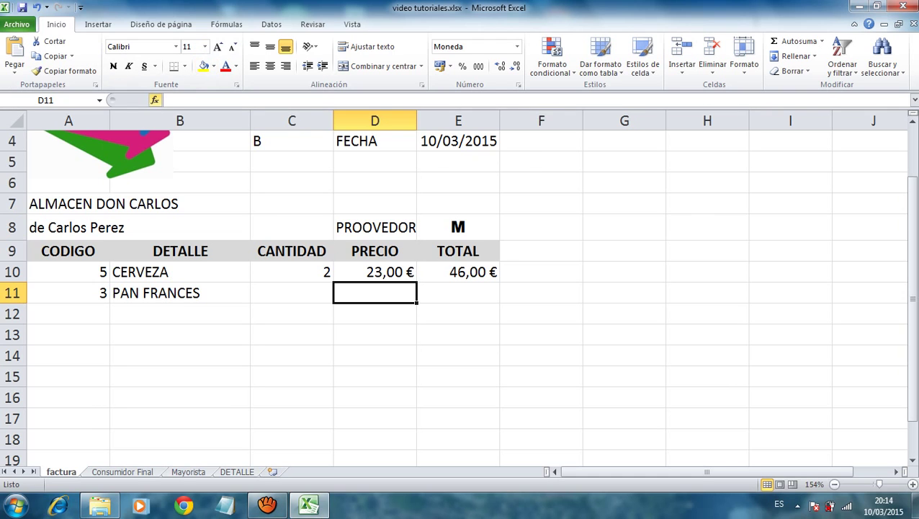
Build =SI(E8="C";"VAYA A CF";"VAYA A M") in D11 through the SI function arguments.
click(154, 100)
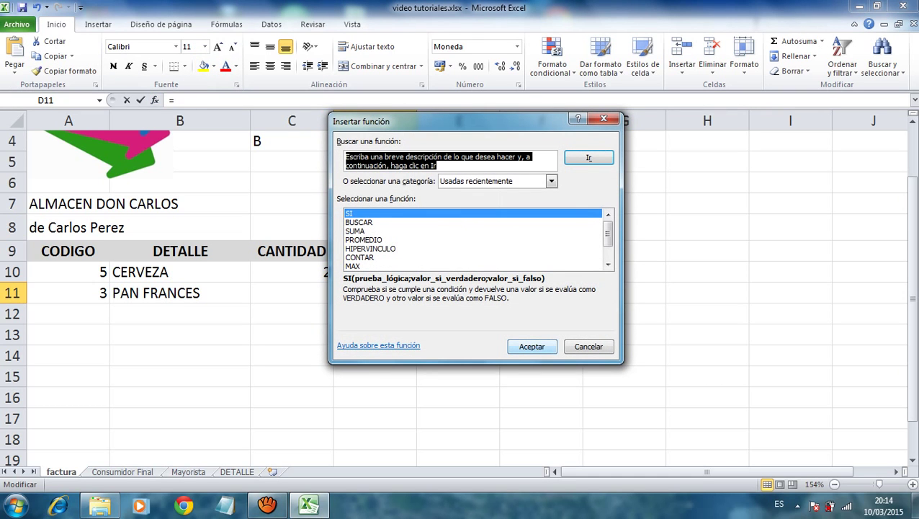
click(473, 213)
key(Return)
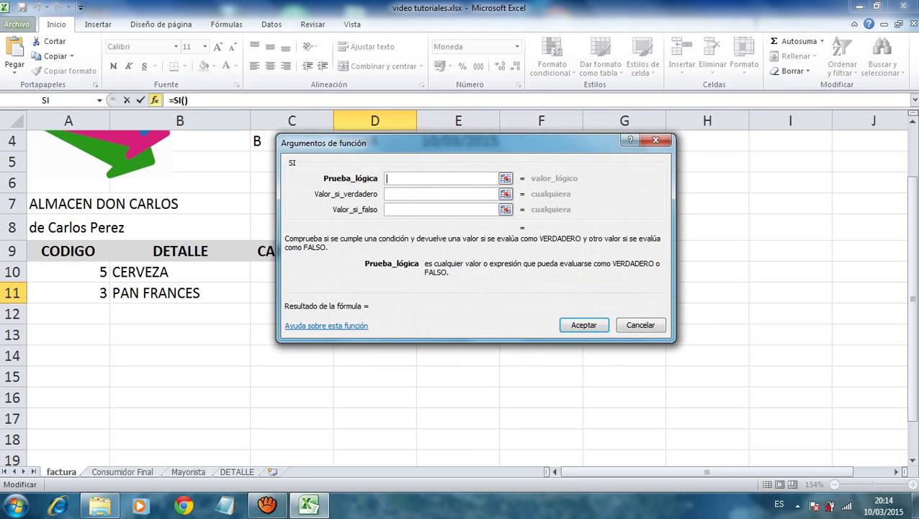
click(506, 178)
click(459, 227)
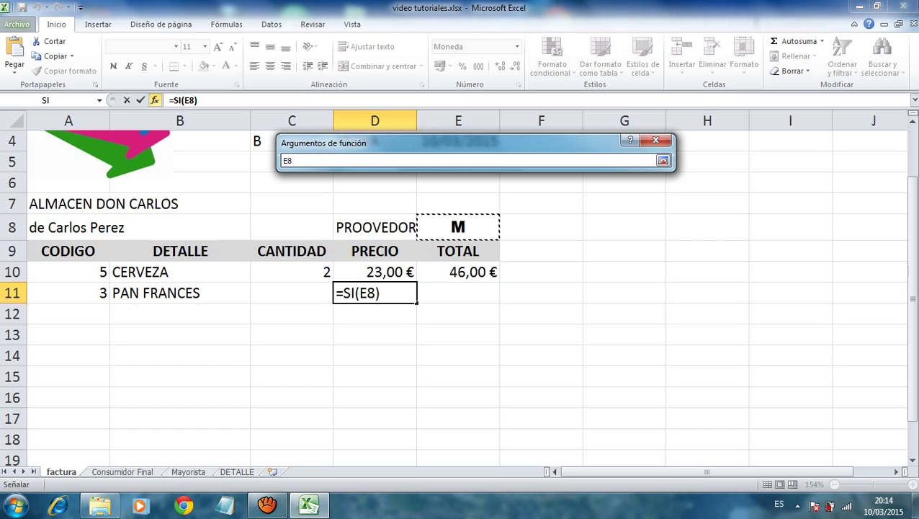
key(Return)
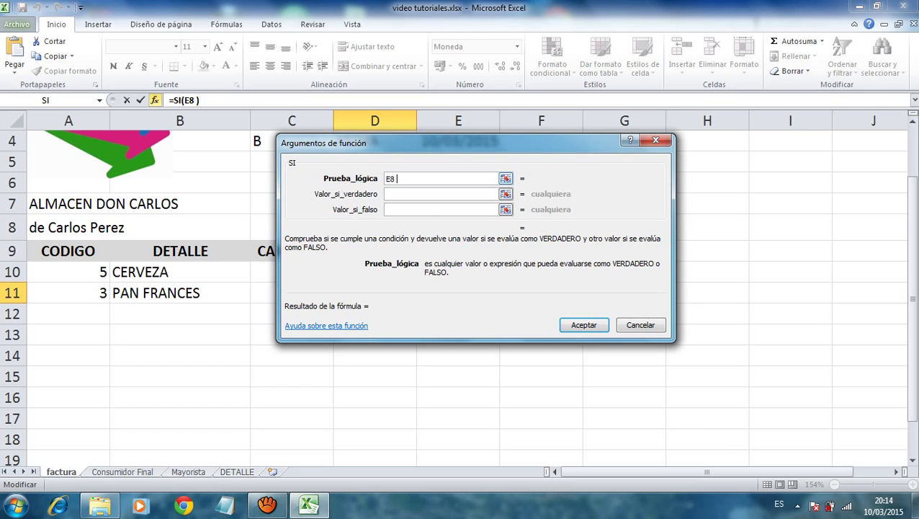
text(= "C)
text("")
text(C)
click(389, 194)
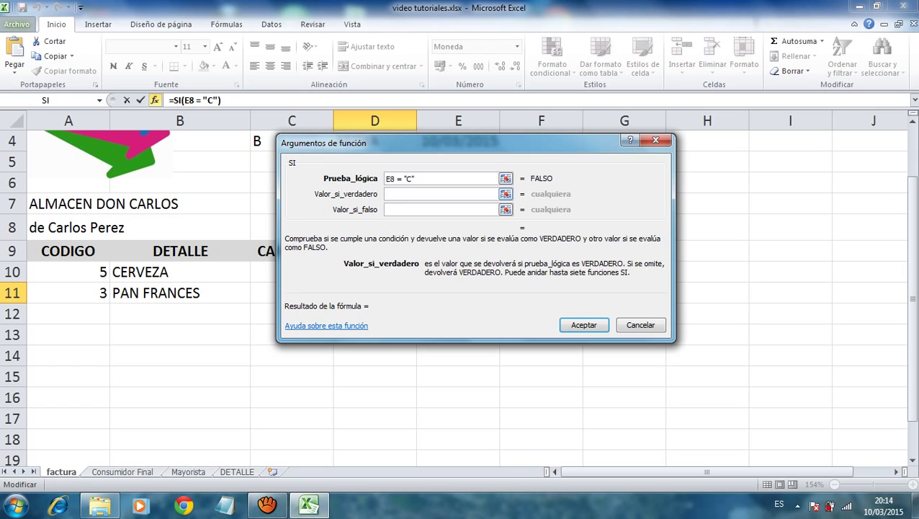
text(VAYA )
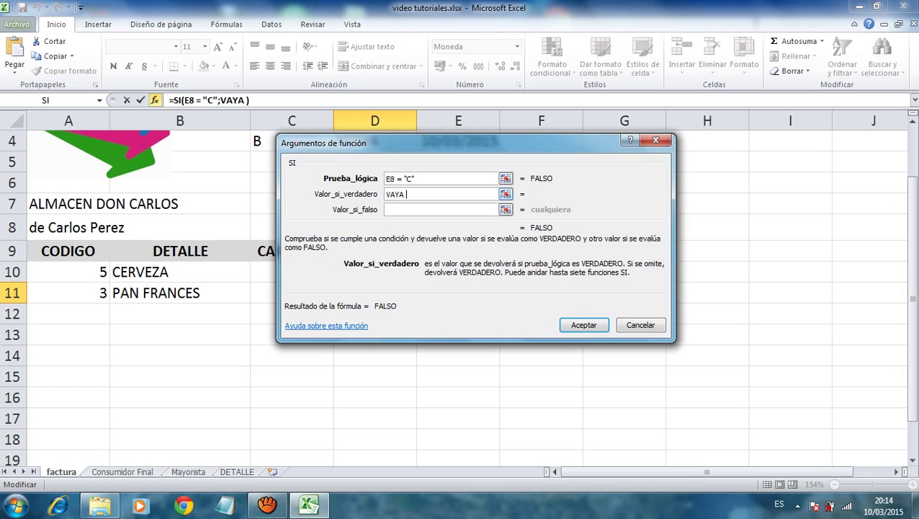
text(A C)
text(F)
click(384, 209)
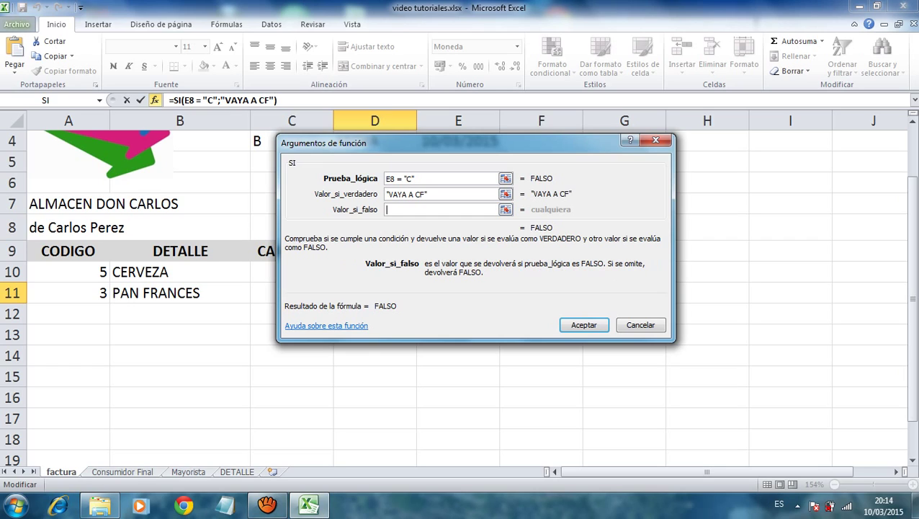
text(VAYA A )
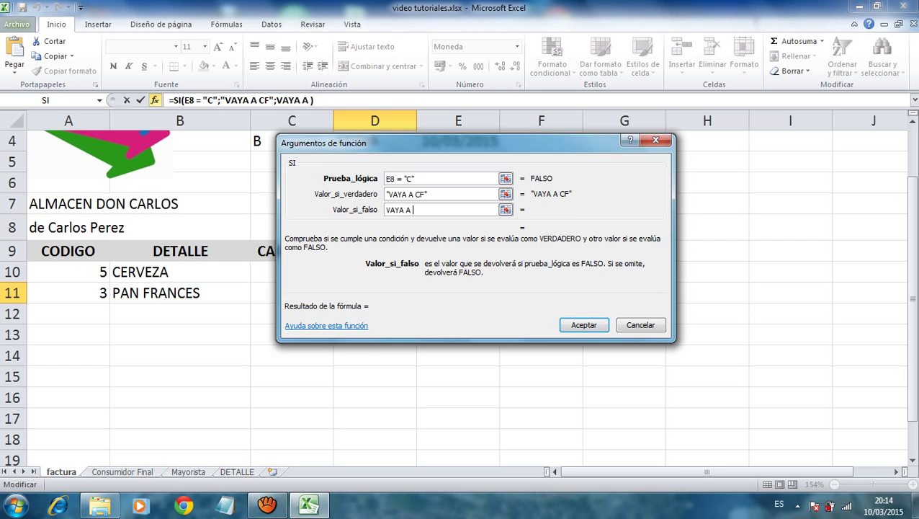
text(M)
click(583, 325)
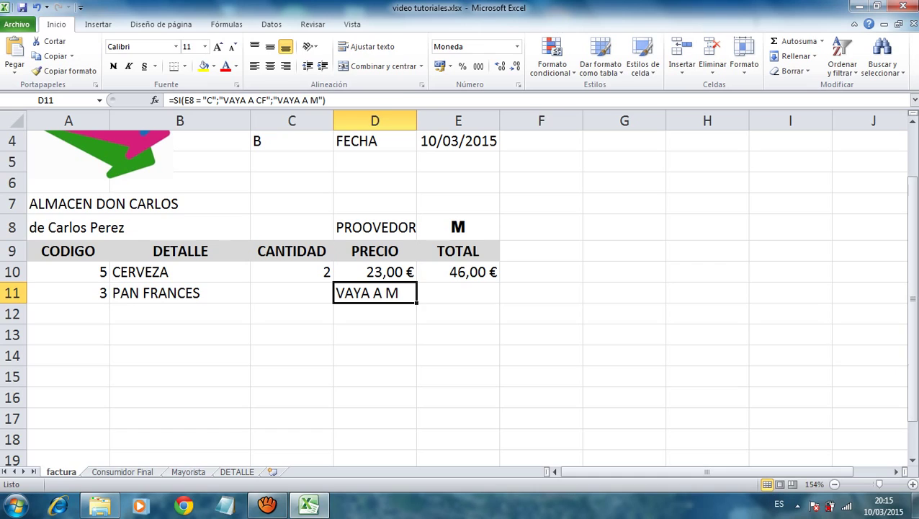
click(374, 271)
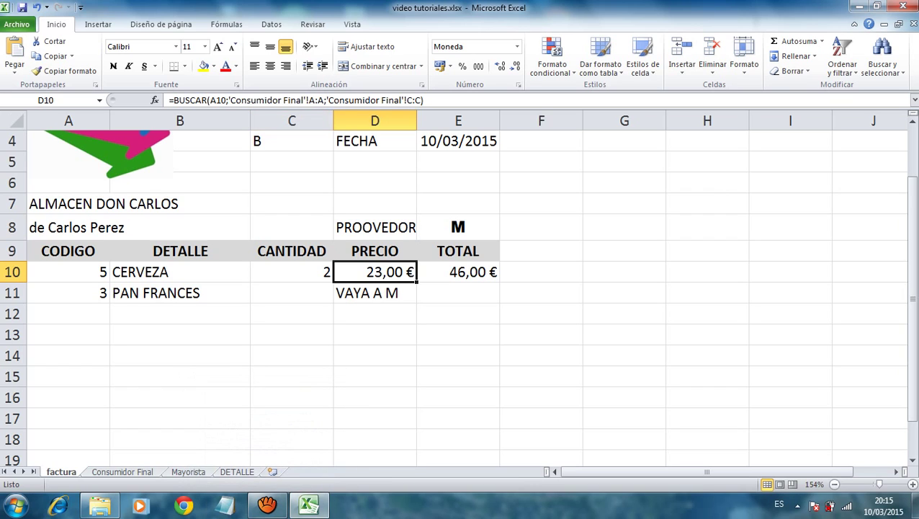
drag(170, 101, 423, 100)
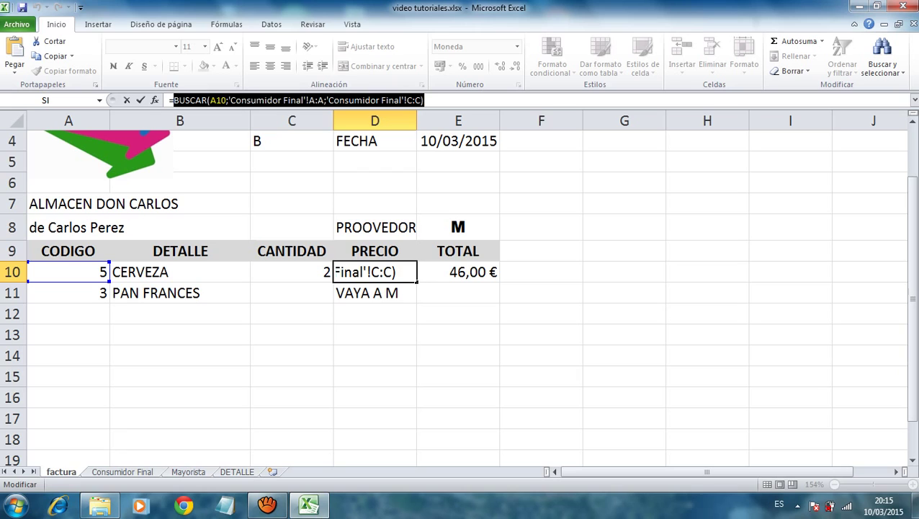
text(=)
click(375, 292)
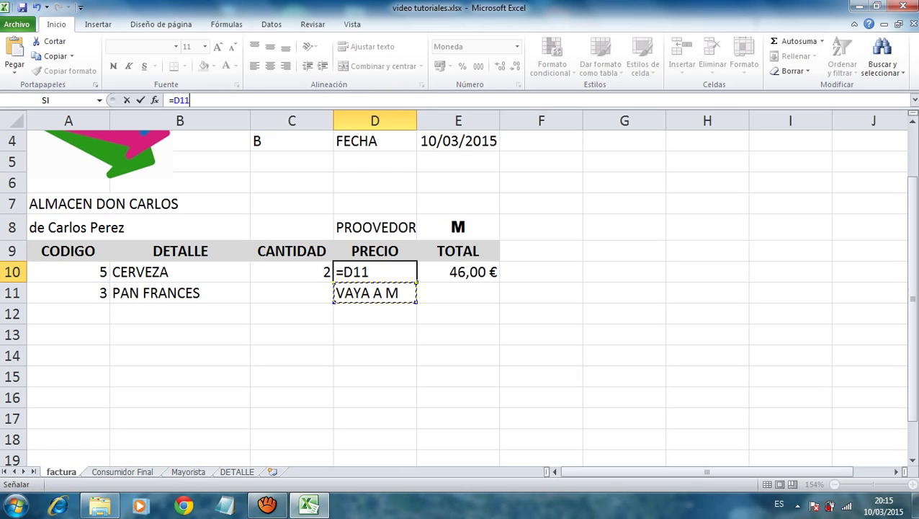
key(Escape)
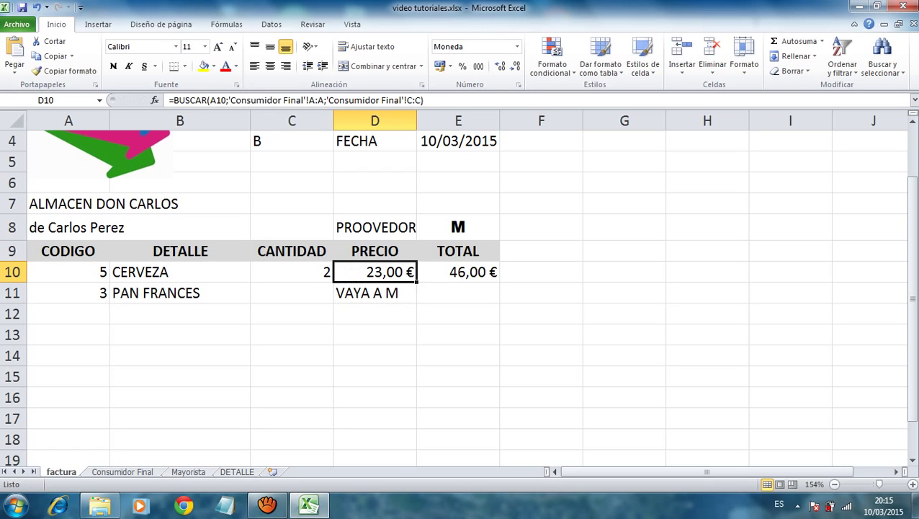
click(375, 292)
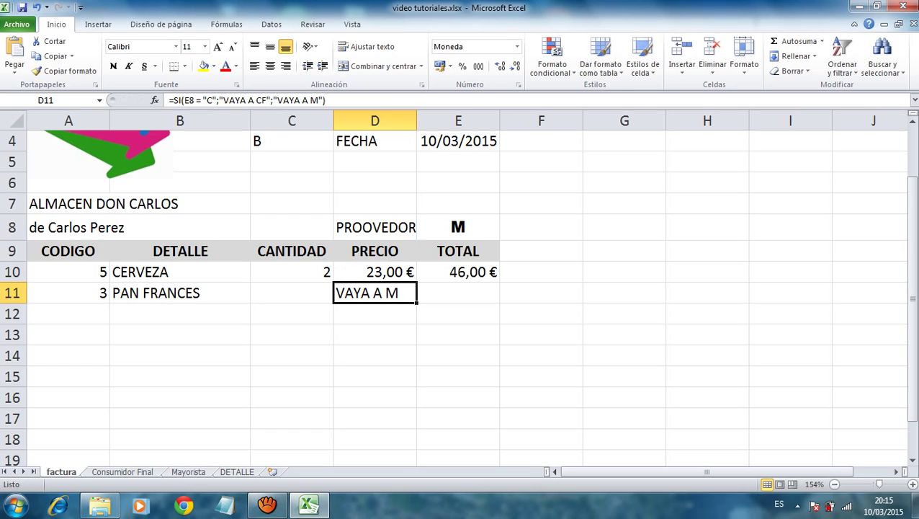
Replace D11's "VAYA A CF" with BUSCAR(A11;'Consumidor Final'!A:A;'Consumidor Final'!C:C).
drag(220, 100, 271, 100)
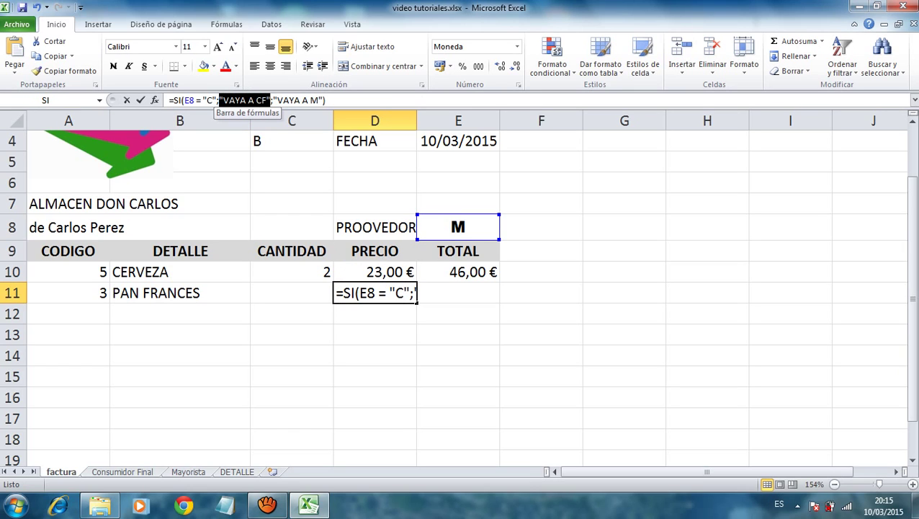
key(ctrl+v)
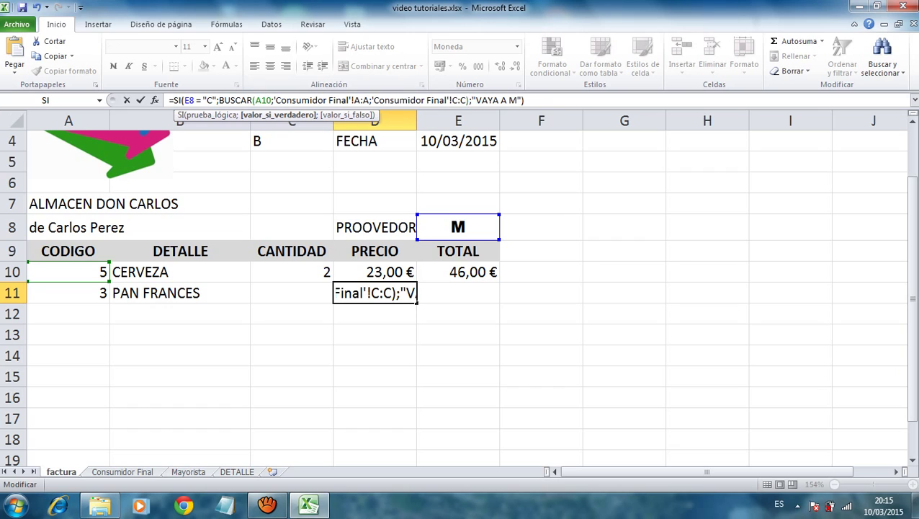
click(266, 100)
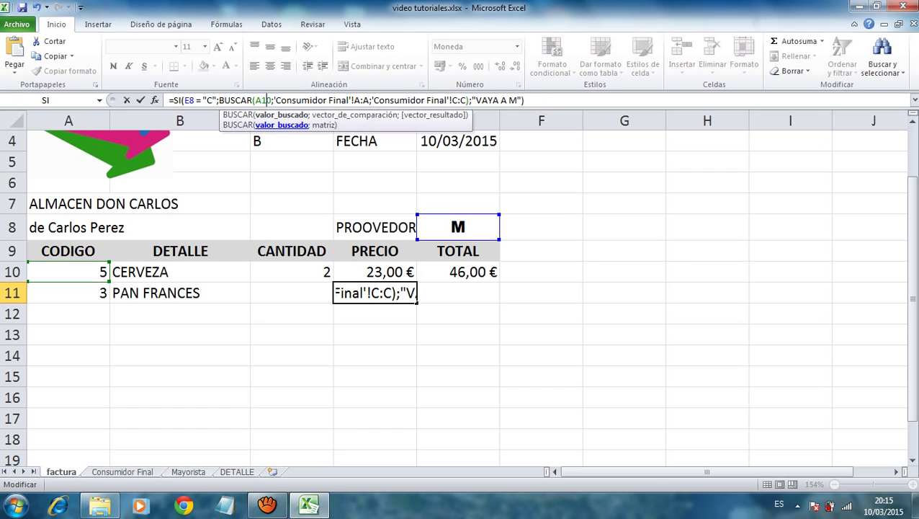
key(BackSpace)
text(1)
key(Return)
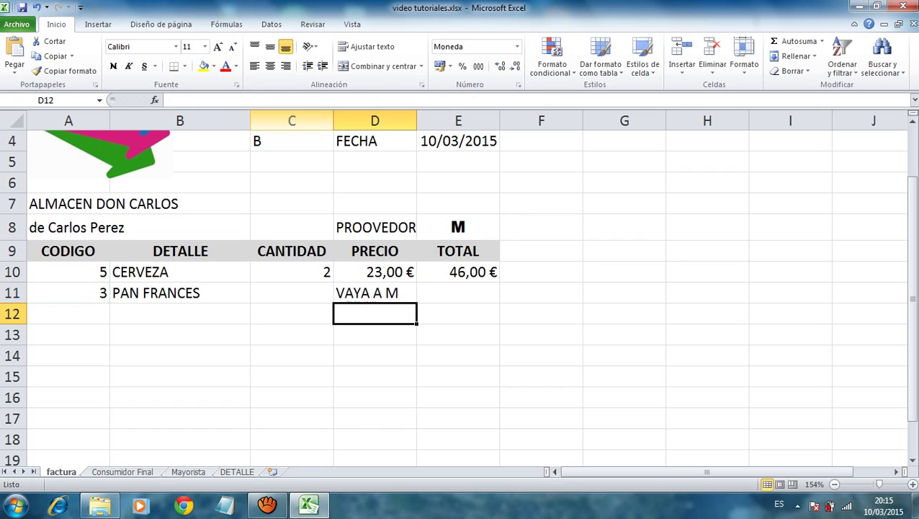
Try provider code C in E8 and check the Consumidor Final price sheet.
click(10, 292)
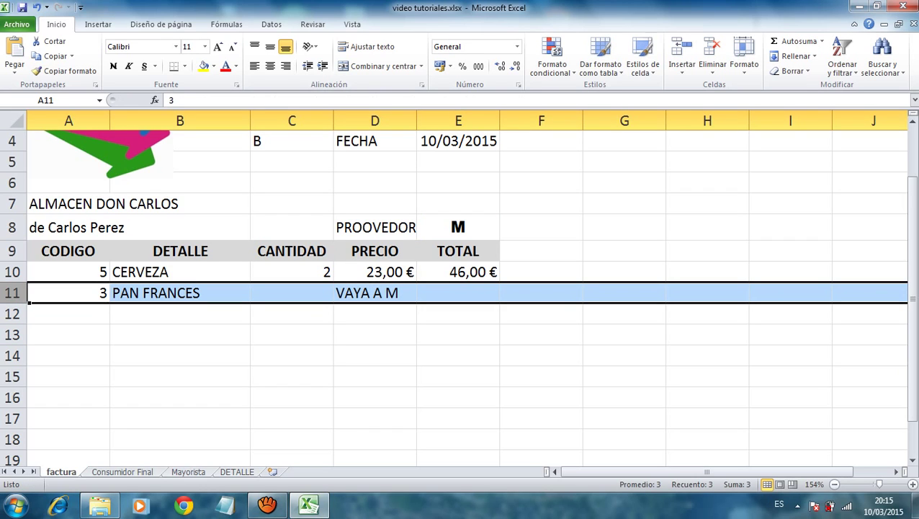
click(374, 292)
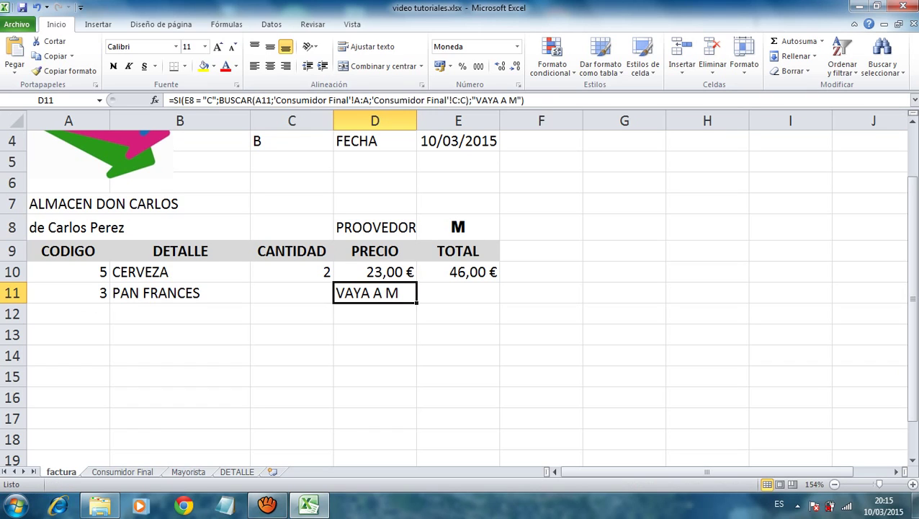
click(458, 227)
text(C)
key(Return)
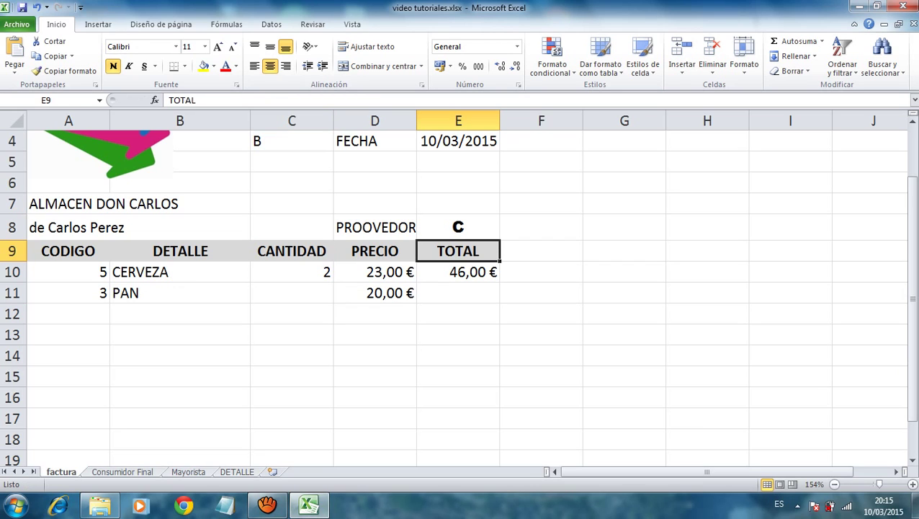
key(ctrl+Page_Down)
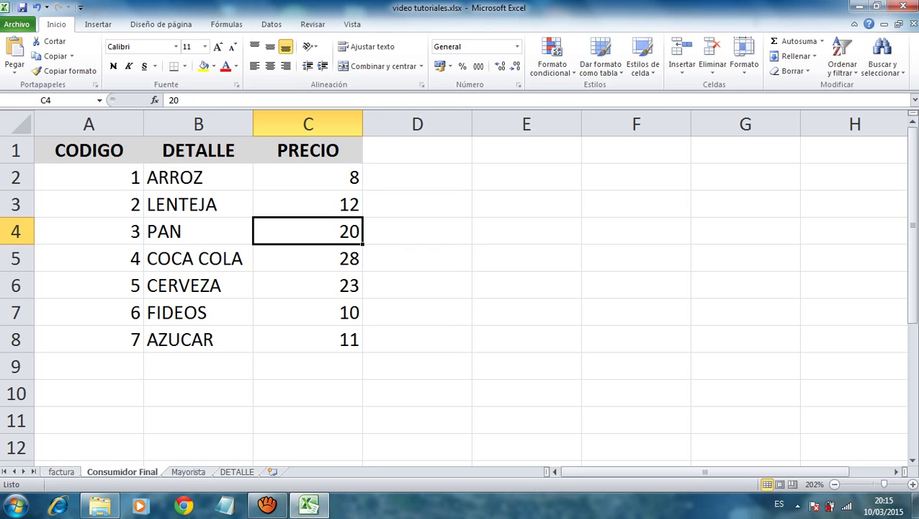
key(ctrl+Page_Up)
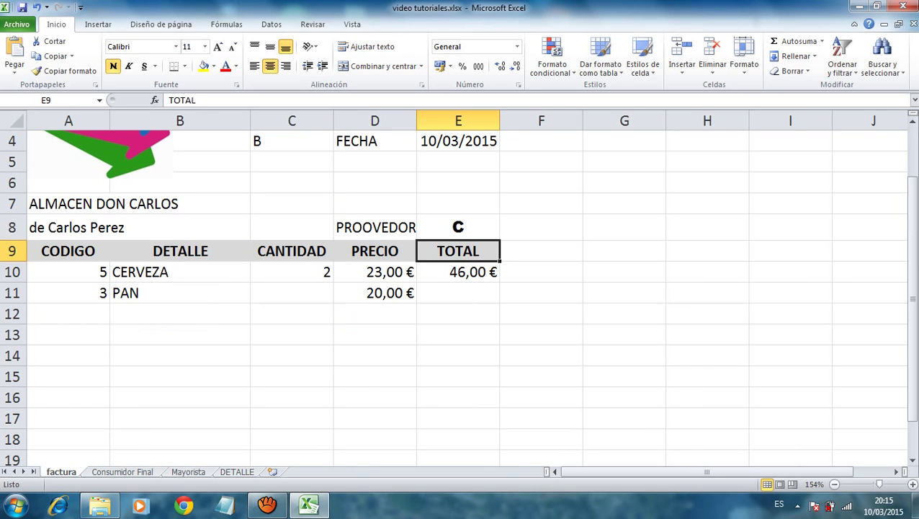
Set E8 back to M and move to D11, which shows VAYA A M.
click(458, 227)
text(M)
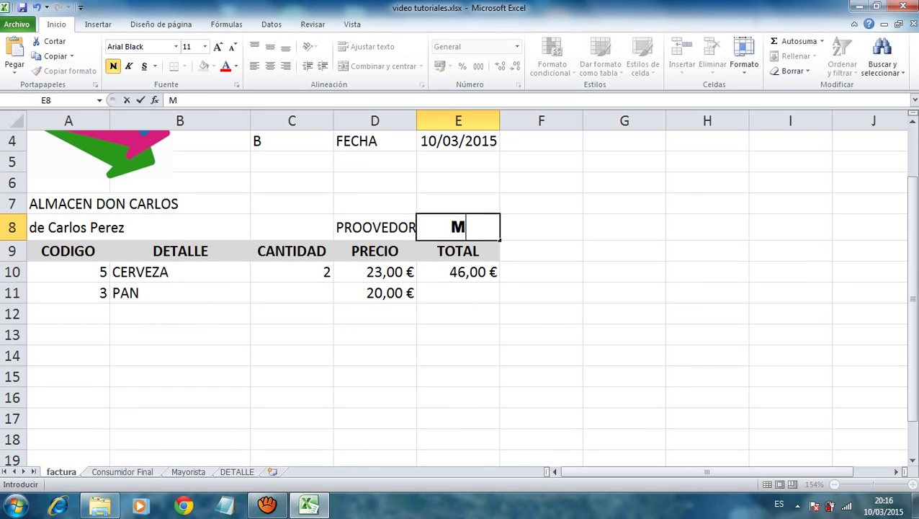
key(Return)
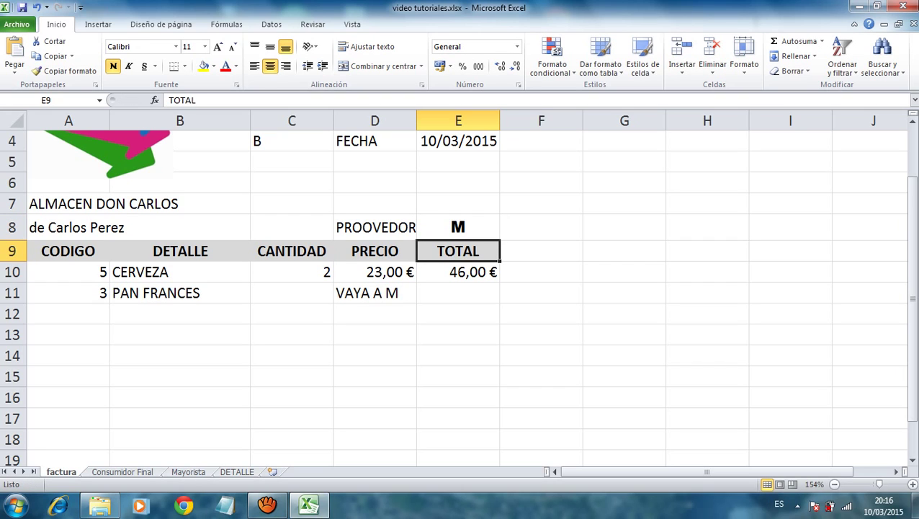
key(Down)
key(Down)
key(Left)
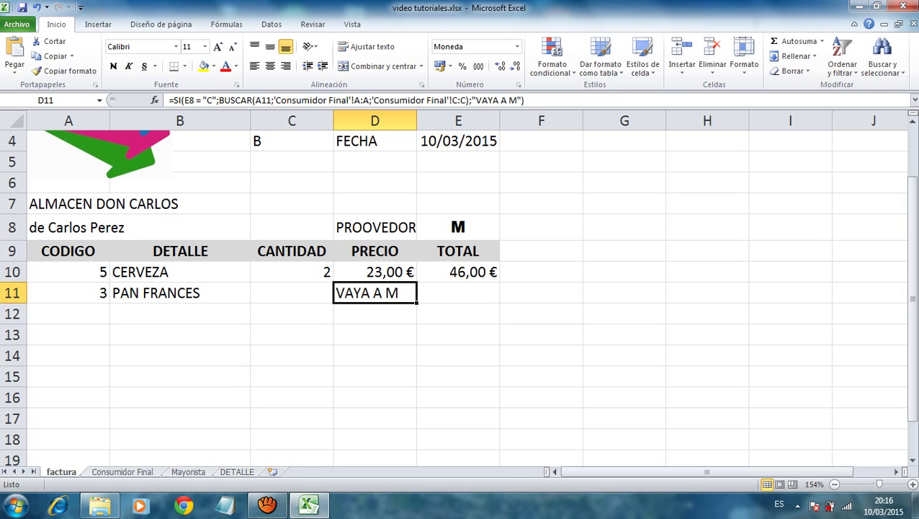
Replace the "VAYA A M" placeholder in D11 with the copied BUSCAR lookup, changing A10 to A11.
drag(471, 100, 517, 101)
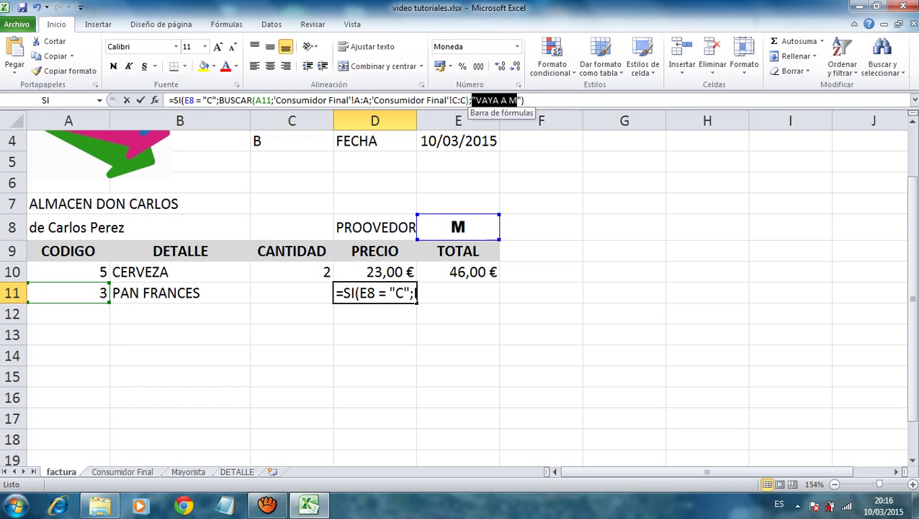
drag(517, 100, 521, 100)
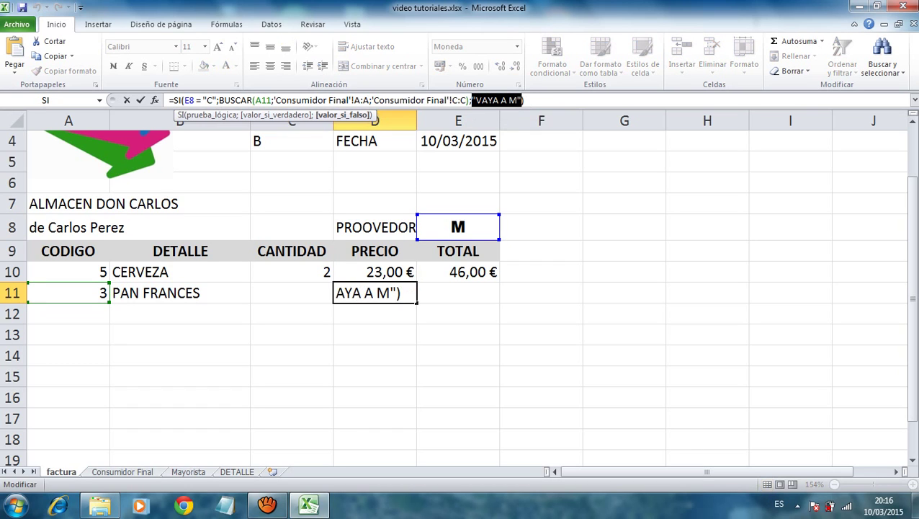
key(ctrl+v)
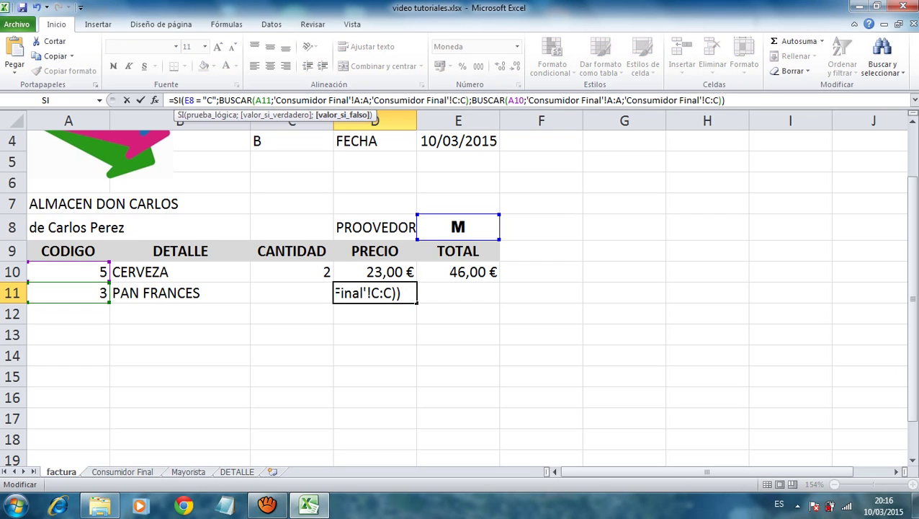
click(519, 100)
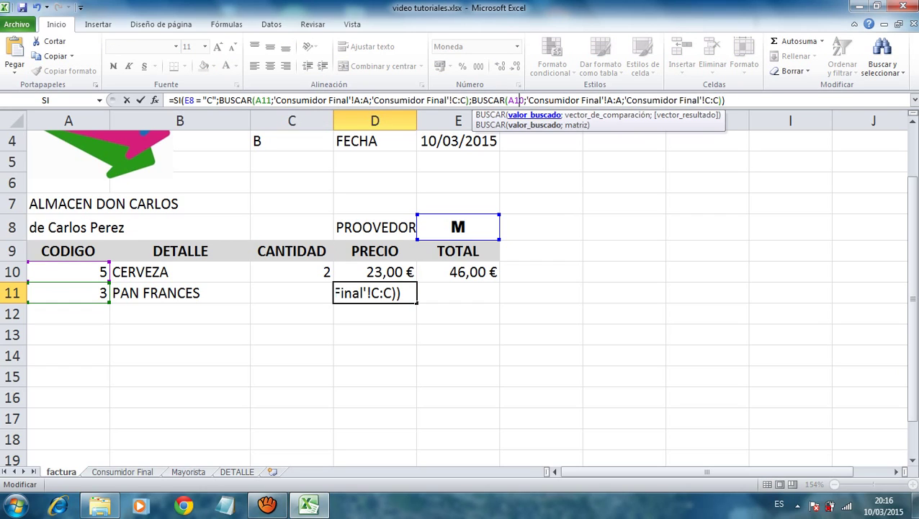
key(Delete)
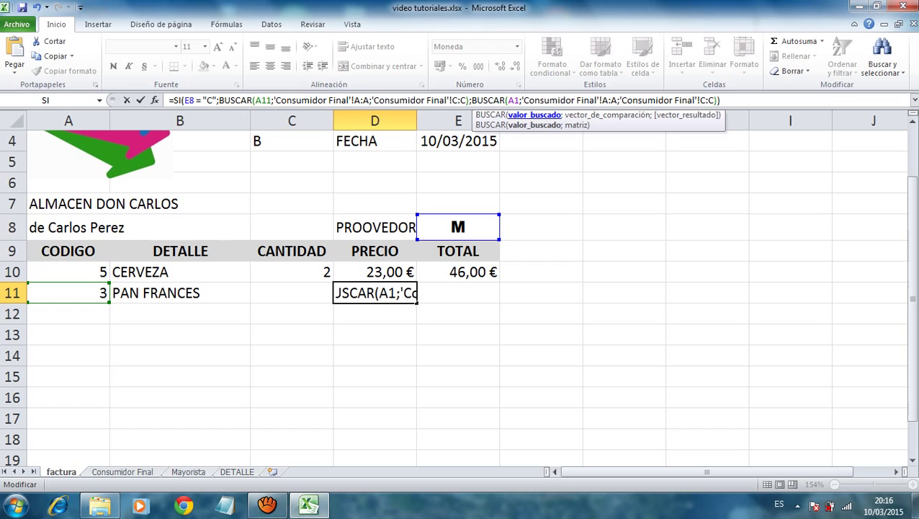
text(1)
Point the lookup's ranges to Mayorista!A:A and Mayorista!C:C, then commit the formula.
click(527, 100)
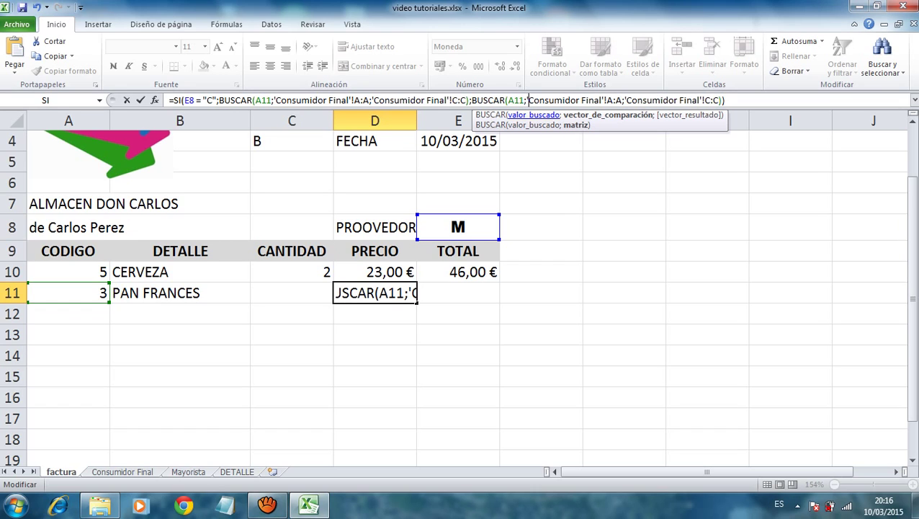
key(Delete)
key(Delete)
key(Delete)
key(Delete)
key(Delete)
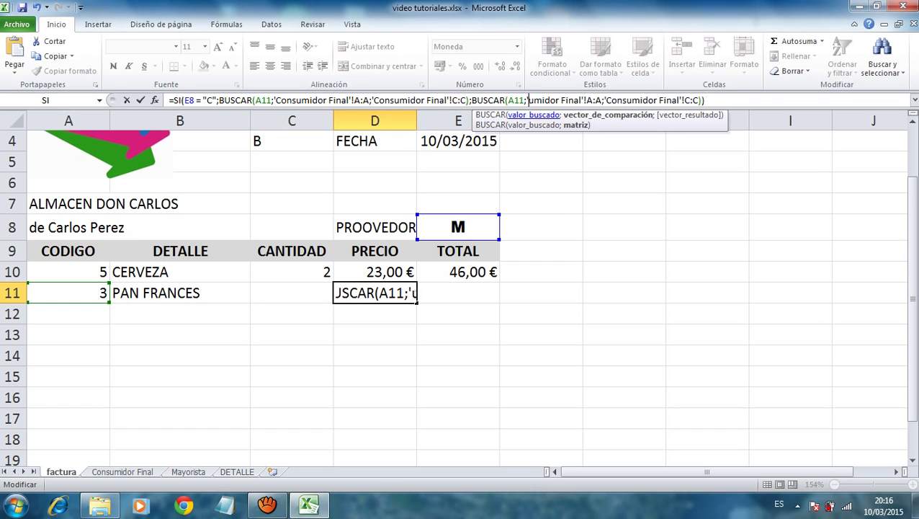
key(Delete)
key(Delete)
key(Delete)
key(Delete)
key(Delete)
key(Delete)
key(Delete)
key(Delete)
key(Delete)
key(Delete)
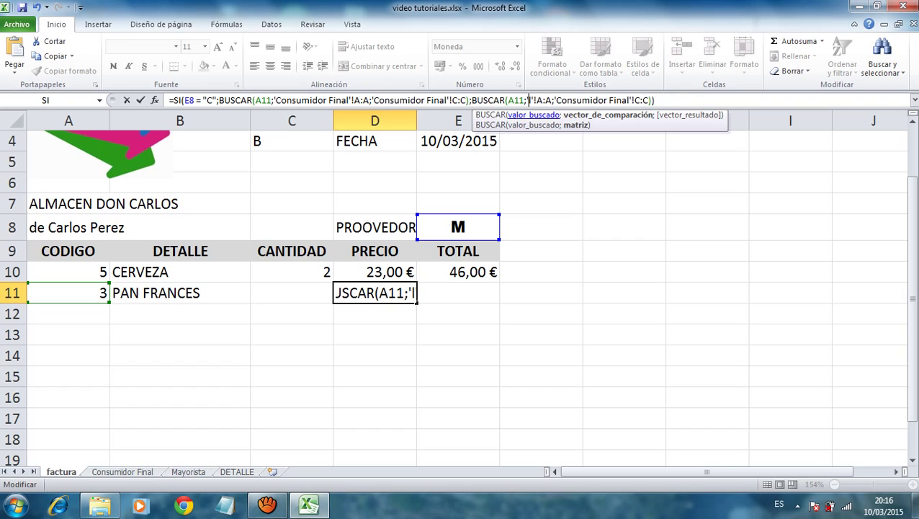
key(Delete)
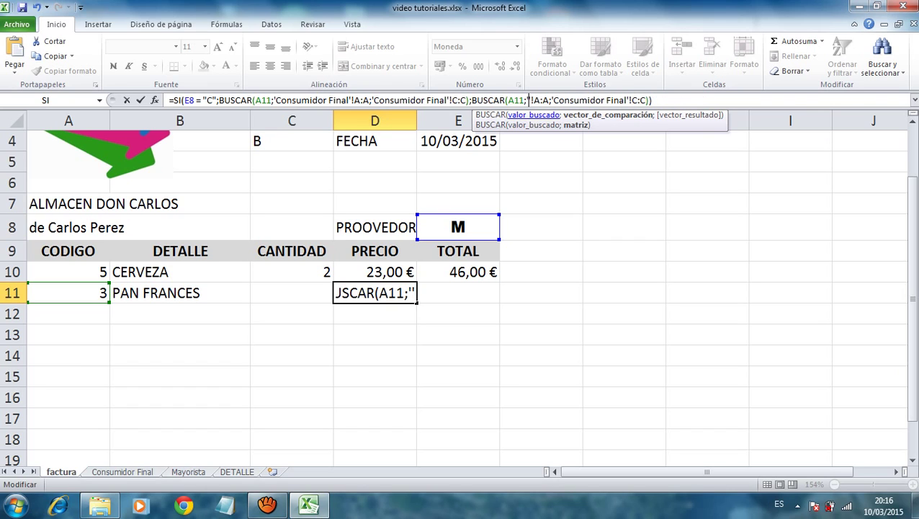
text(May)
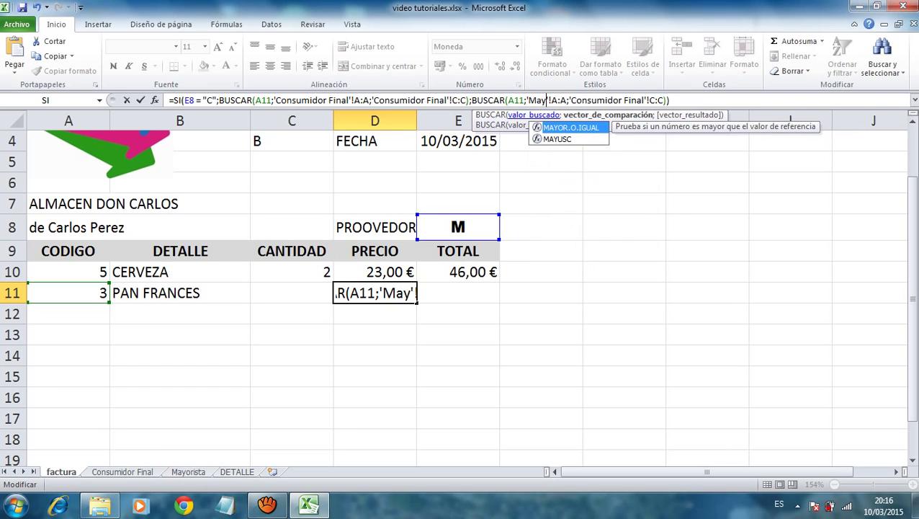
text(orista)
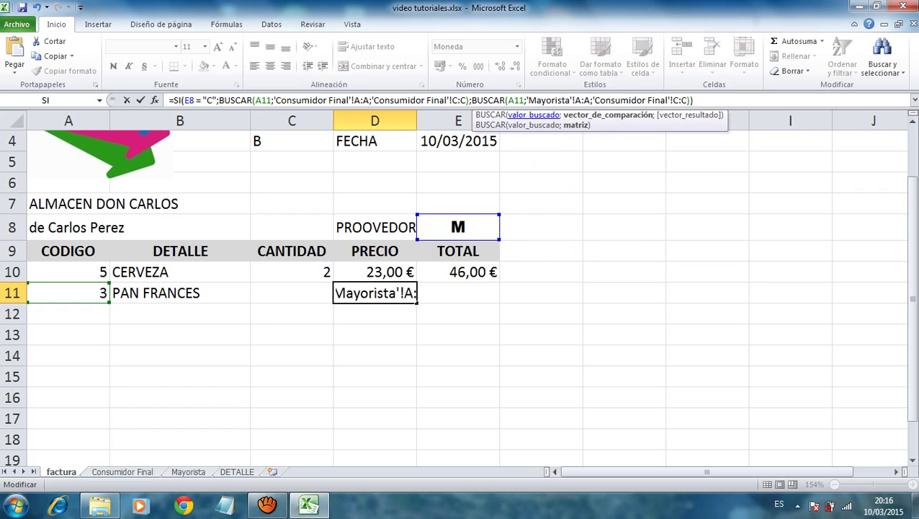
key(Right)
click(594, 100)
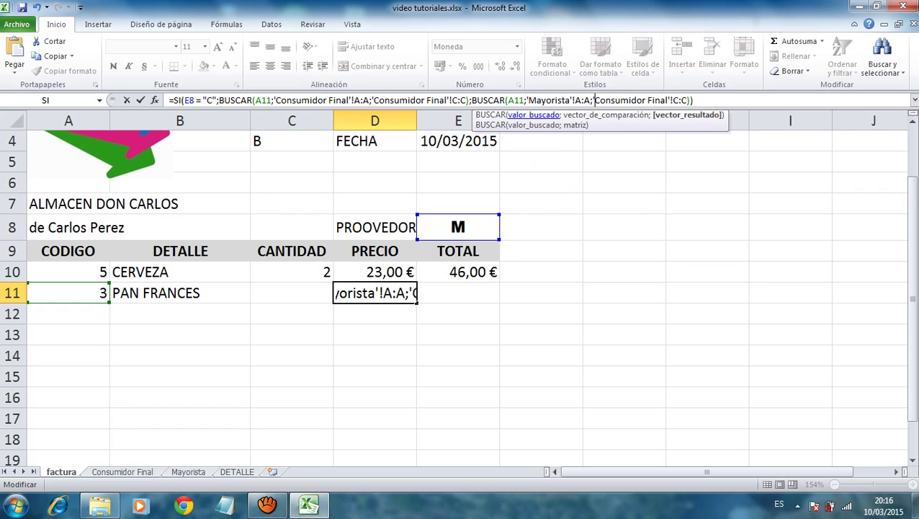
drag(594, 100, 667, 100)
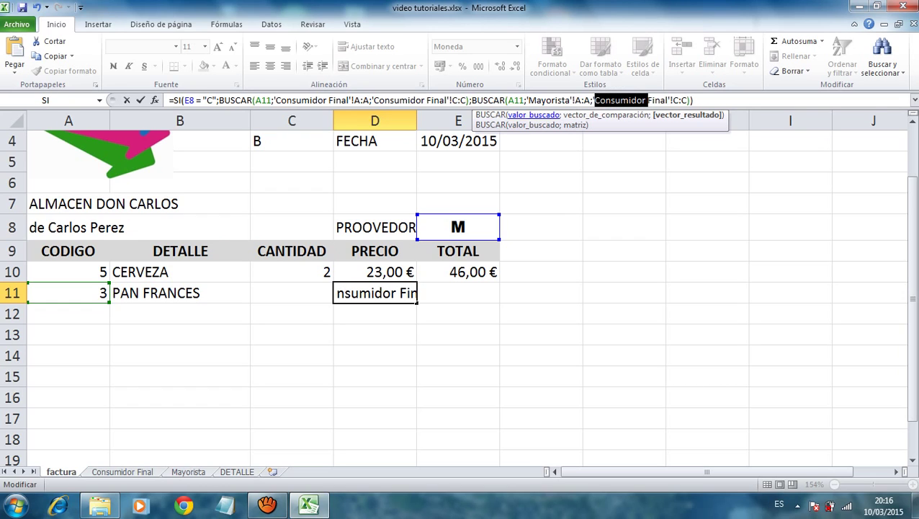
text(M)
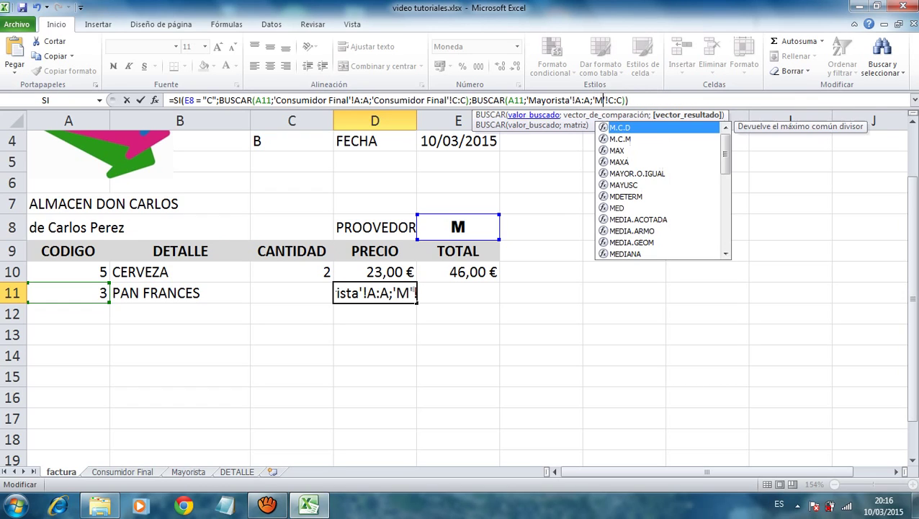
text(ayori)
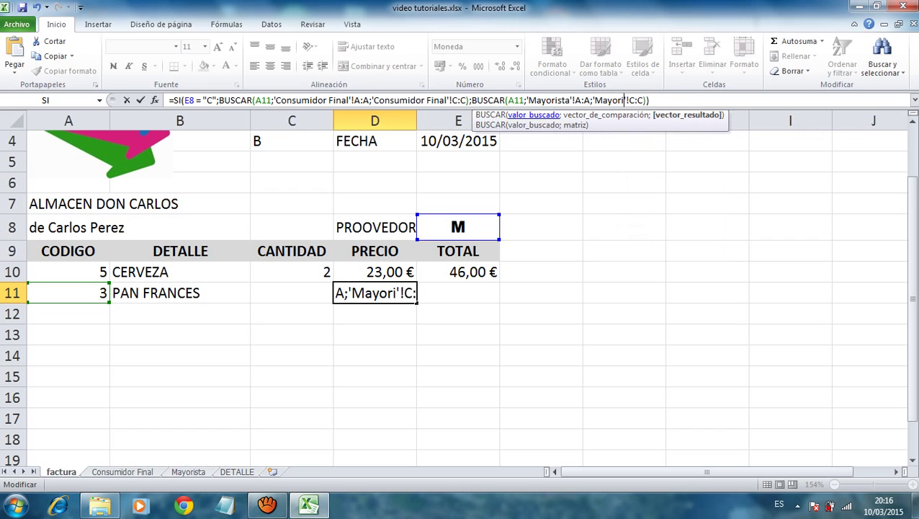
text(sta)
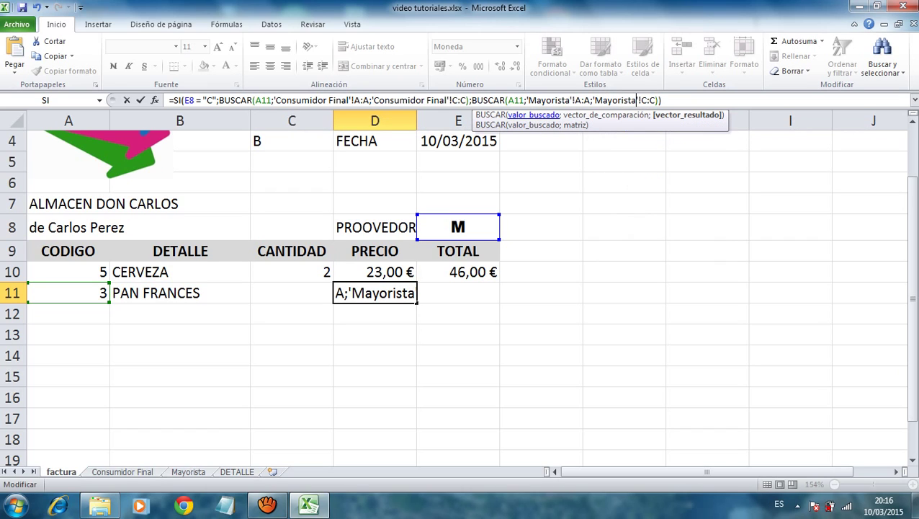
key(Return)
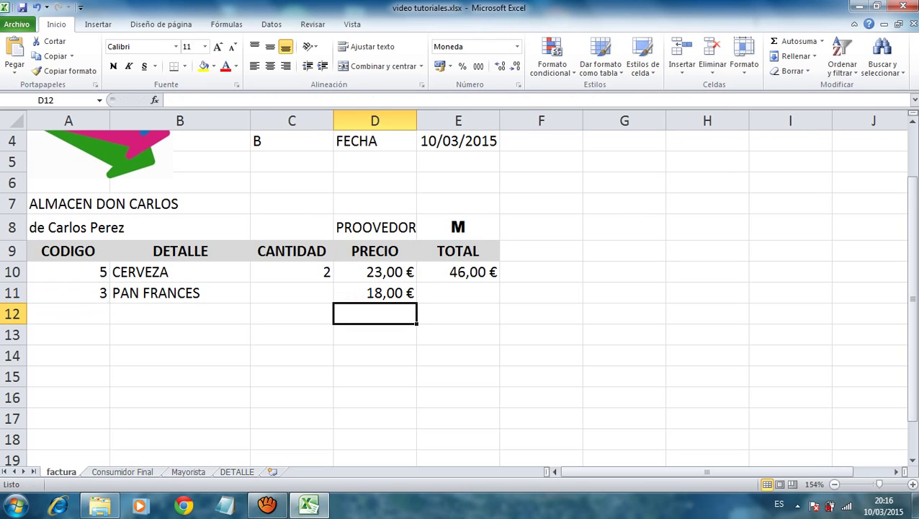
Check D11's formula against item 3's wholesale price on the Mayorista sheet.
click(375, 293)
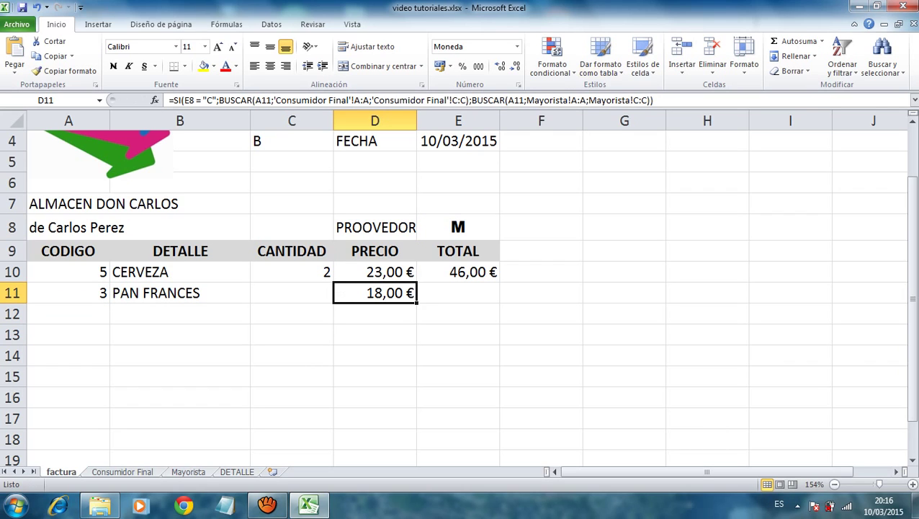
key(ctrl+Page_Down)
key(ctrl+Page_Down)
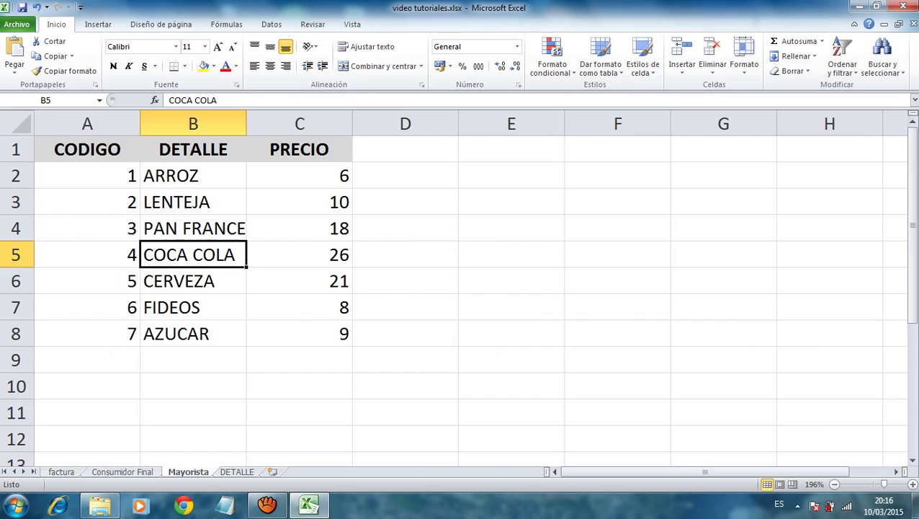
click(299, 228)
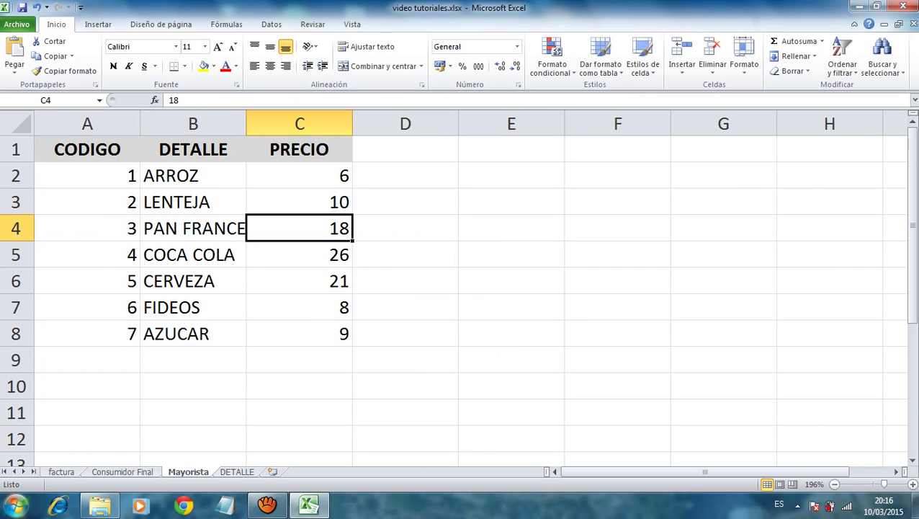
key(ctrl+Page_Up)
key(ctrl+Page_Up)
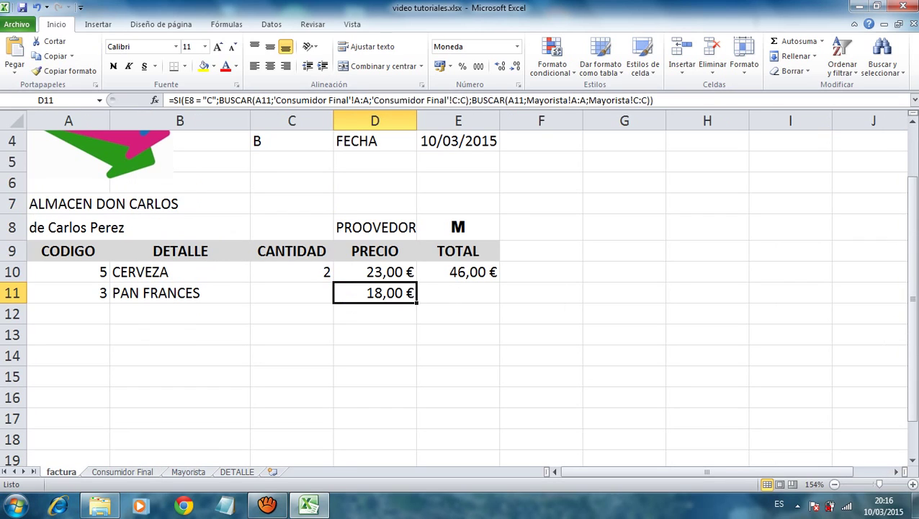
Enter provider code c in E8 and compare D11's 20,00 € with the Consumidor Final list.
click(458, 226)
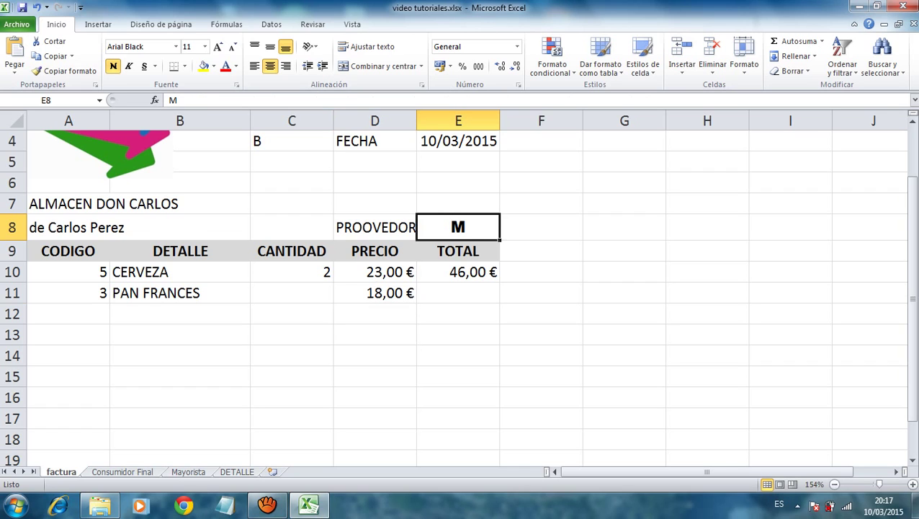
text(c)
key(Return)
click(374, 292)
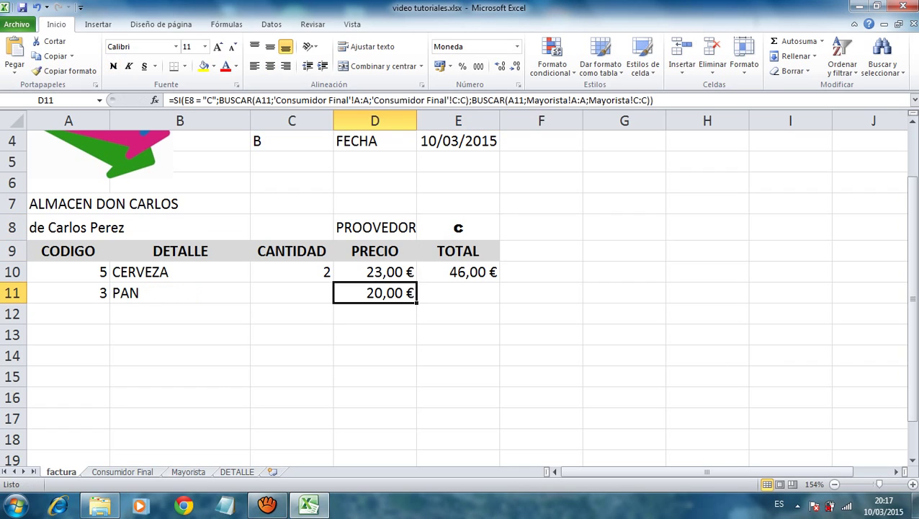
key(ctrl+Page_Down)
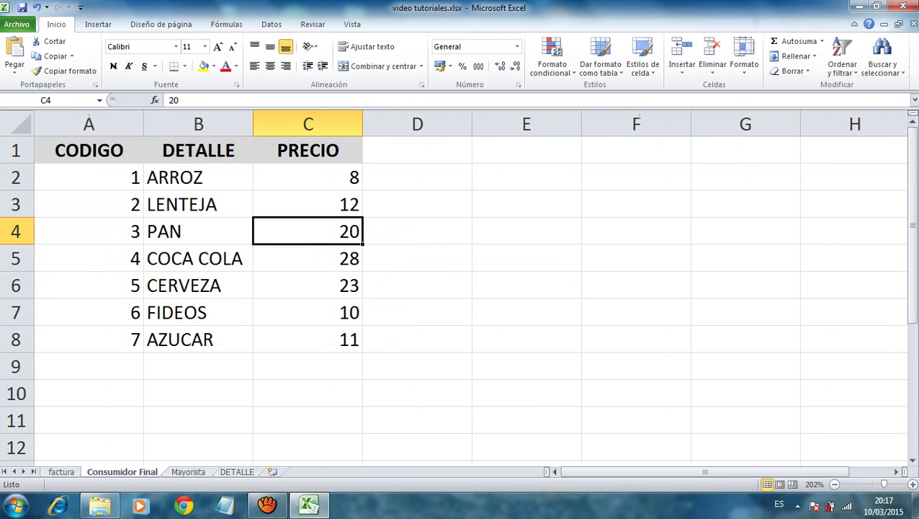
key(ctrl+Page_Up)
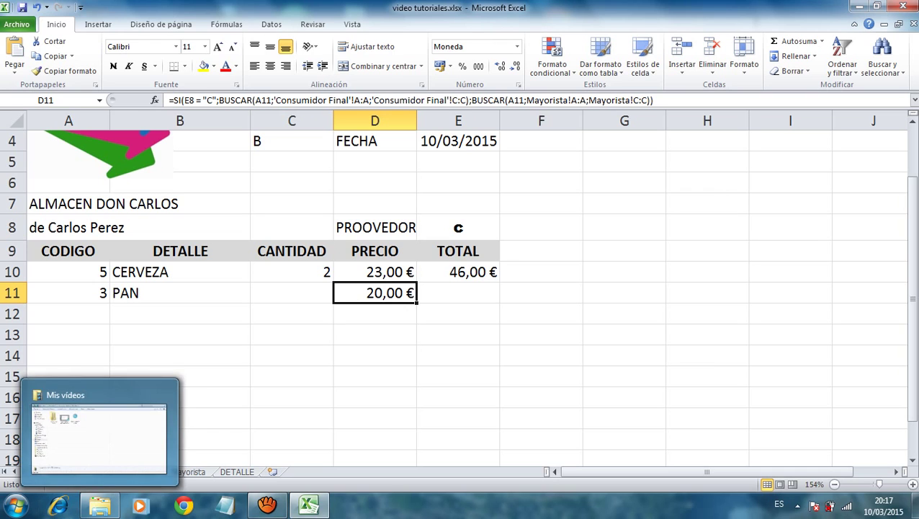
click(267, 504)
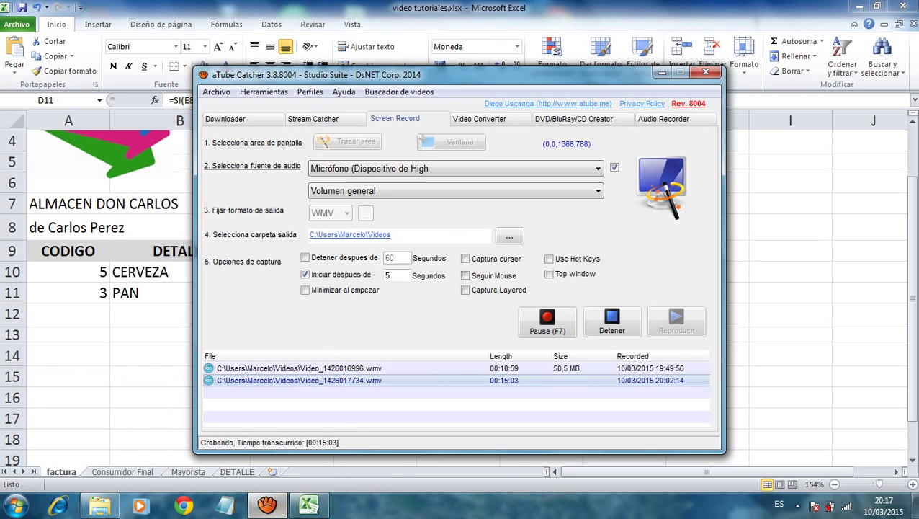